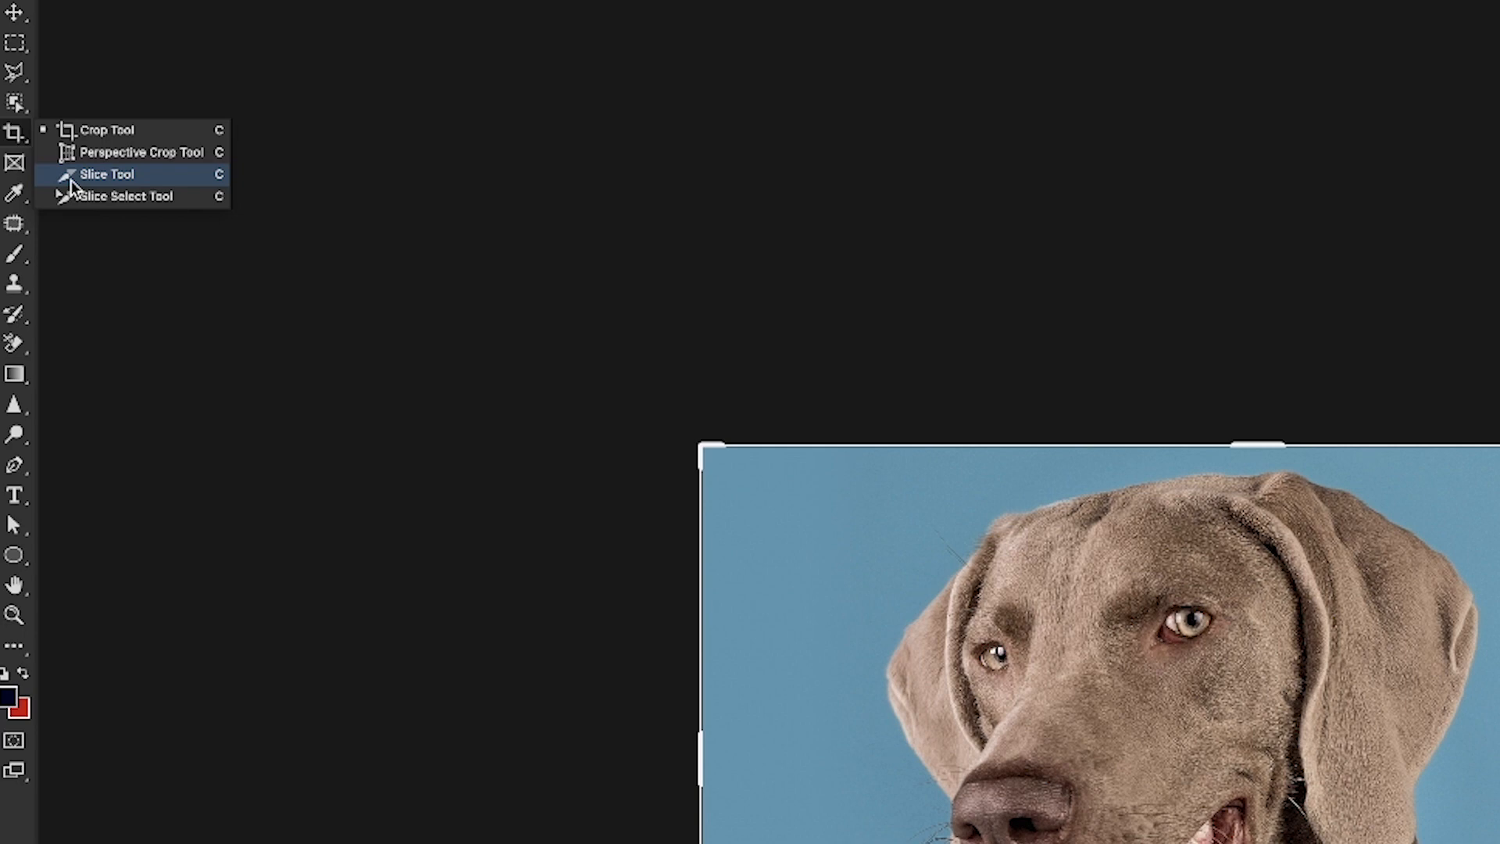
- Activate the Slice tool
click(75, 175)
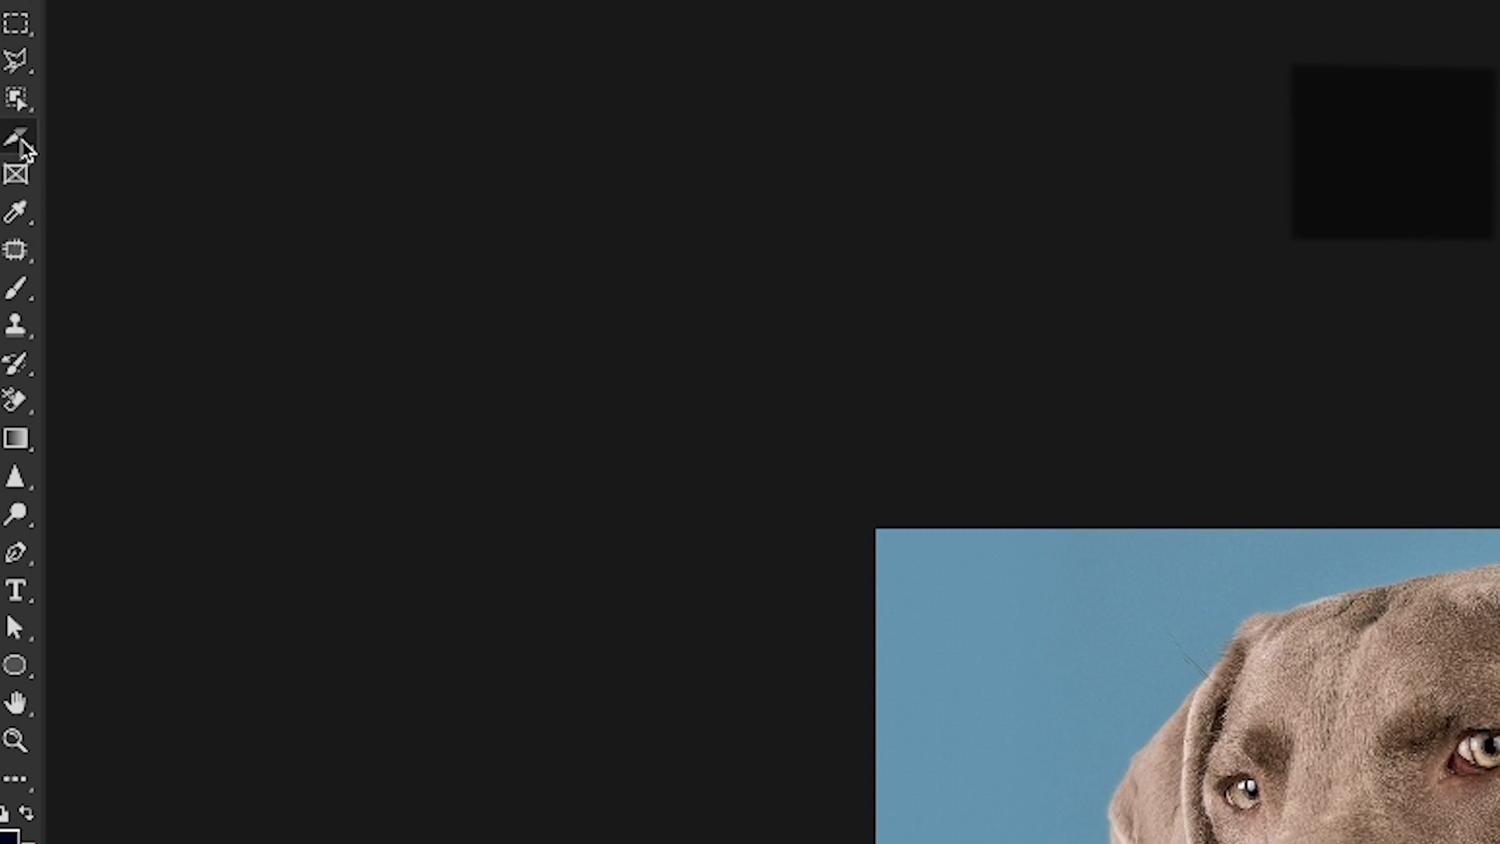
click(21, 142)
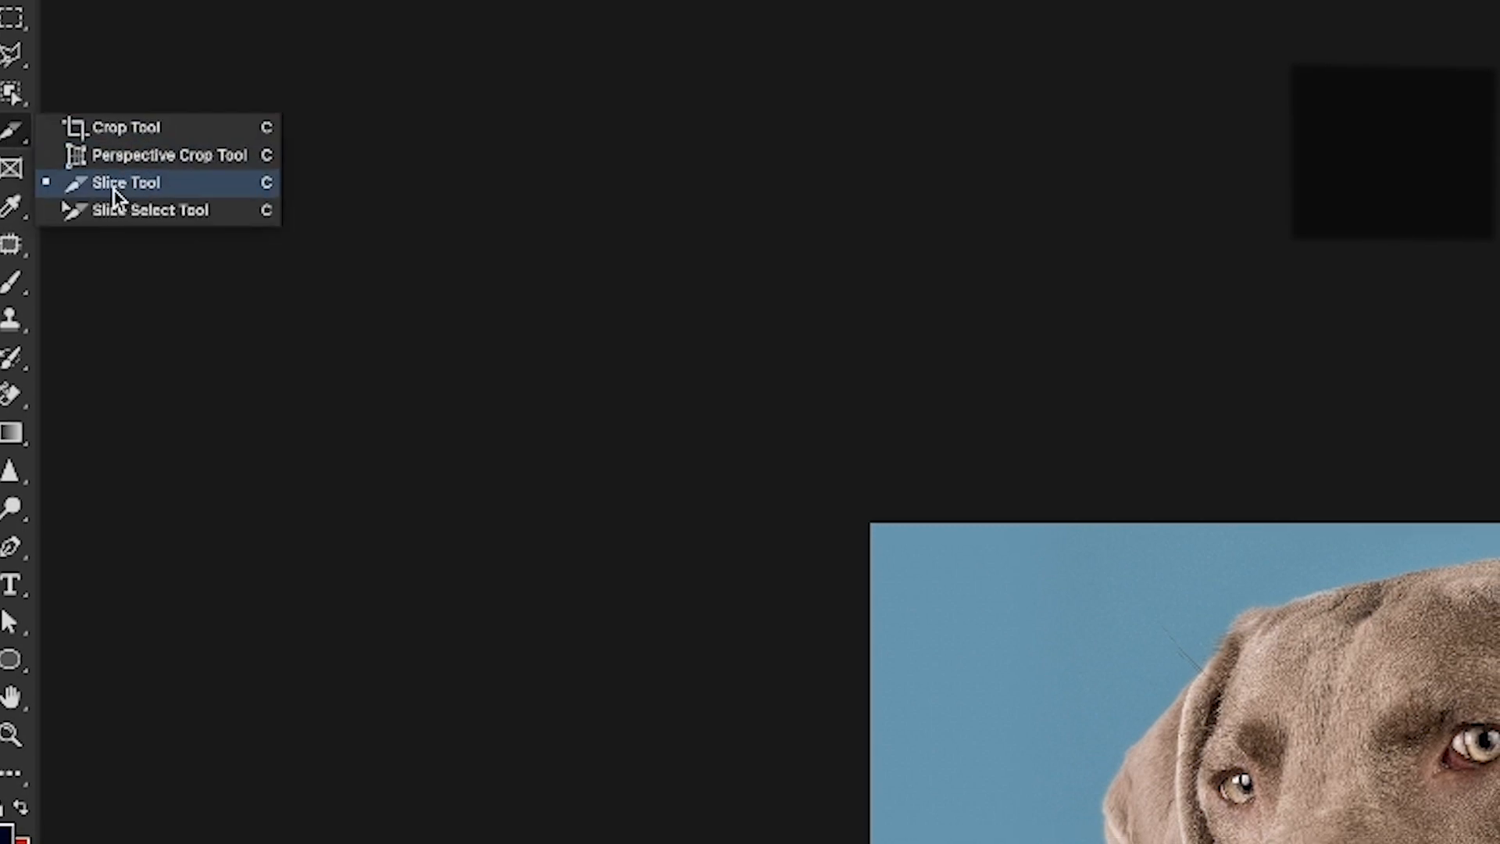
click(114, 191)
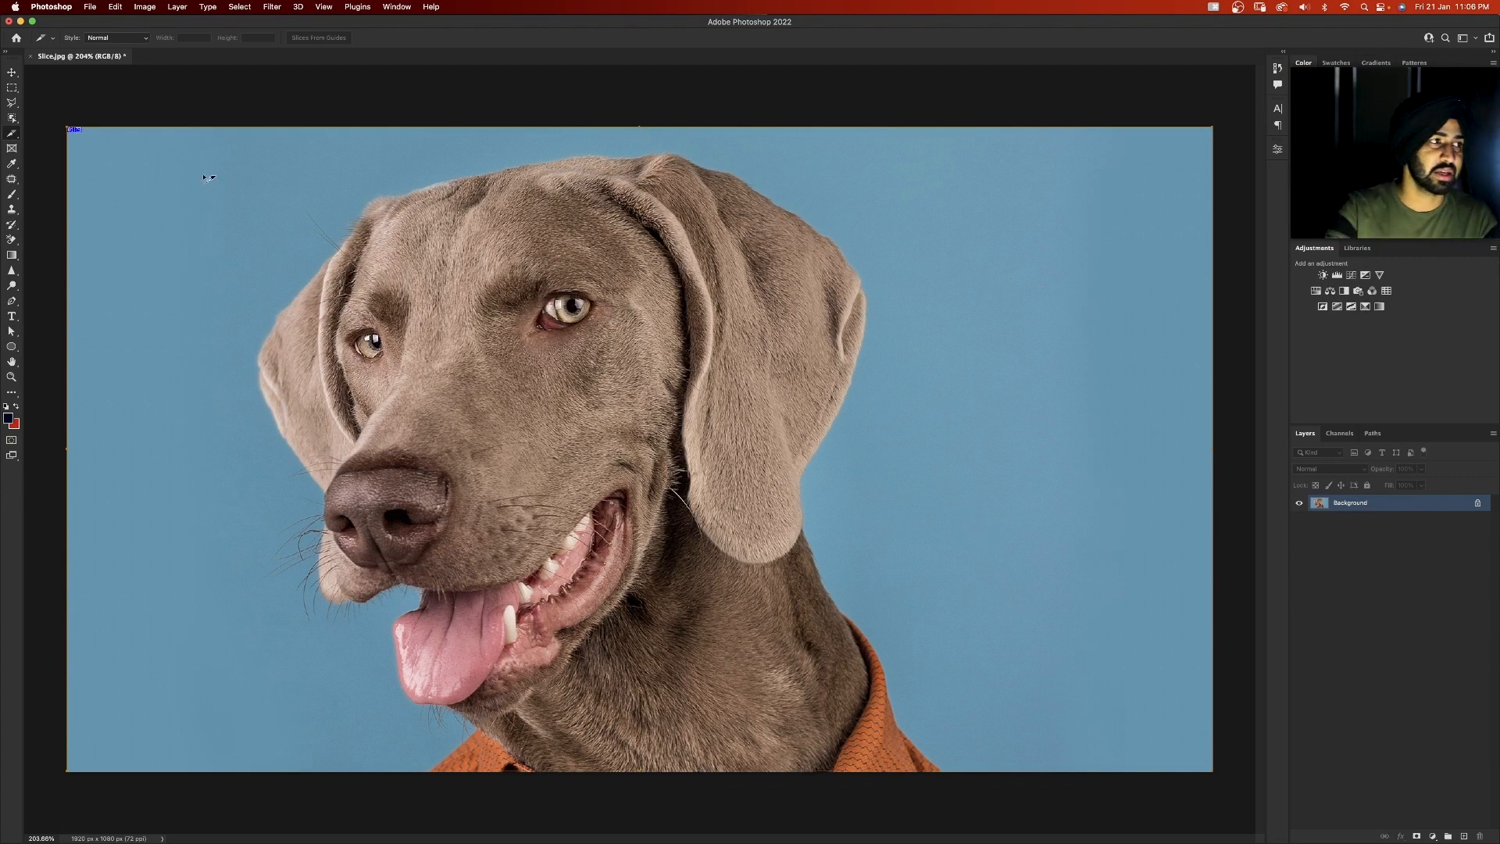
- Draw several freehand slices over the dog's head and the blue background beside it
drag(238, 261, 211, 233)
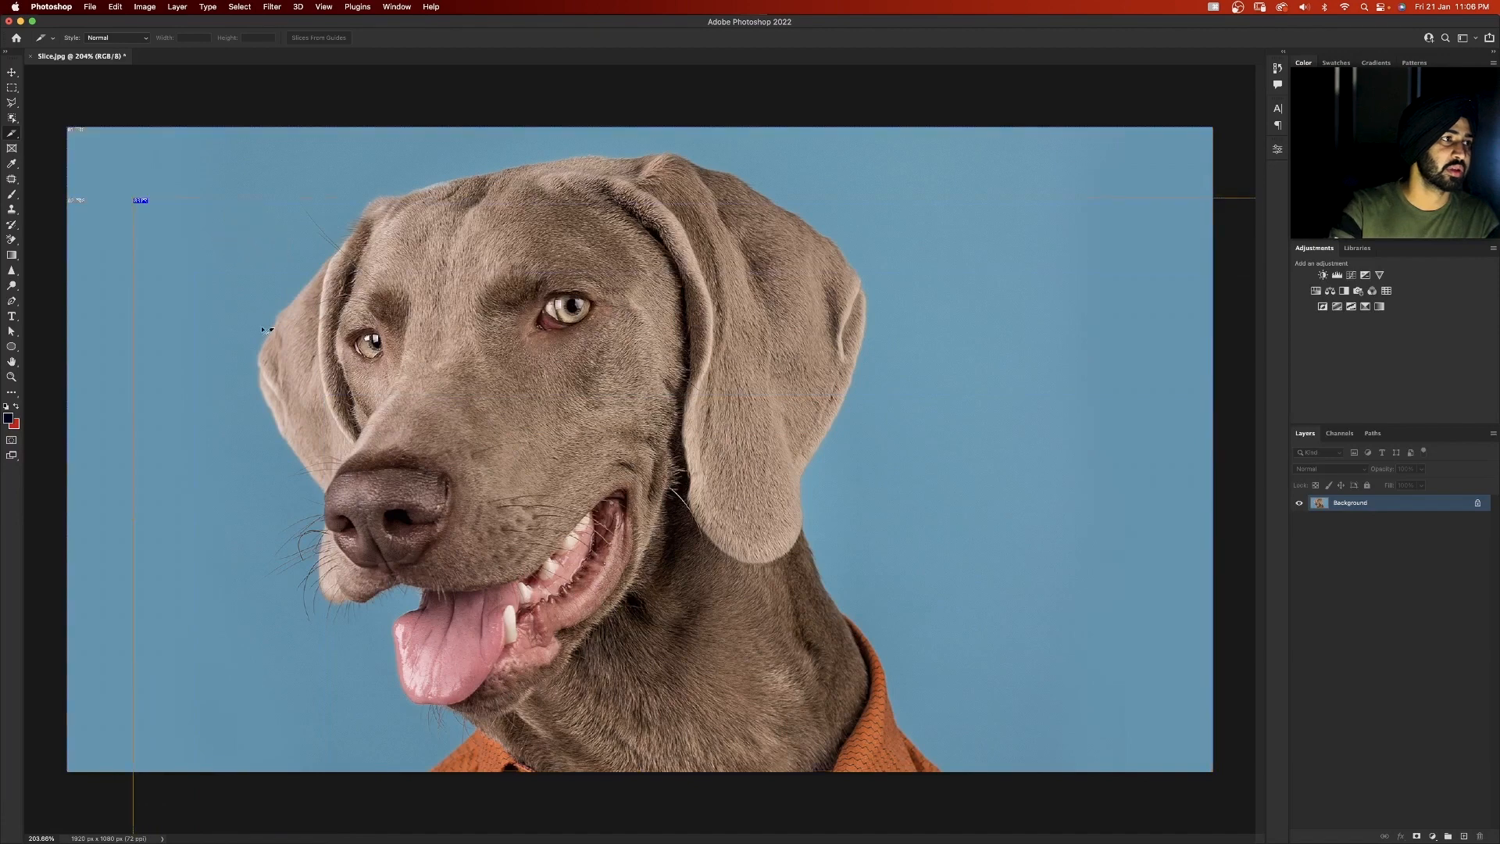
drag(261, 333, 426, 516)
drag(125, 157, 432, 382)
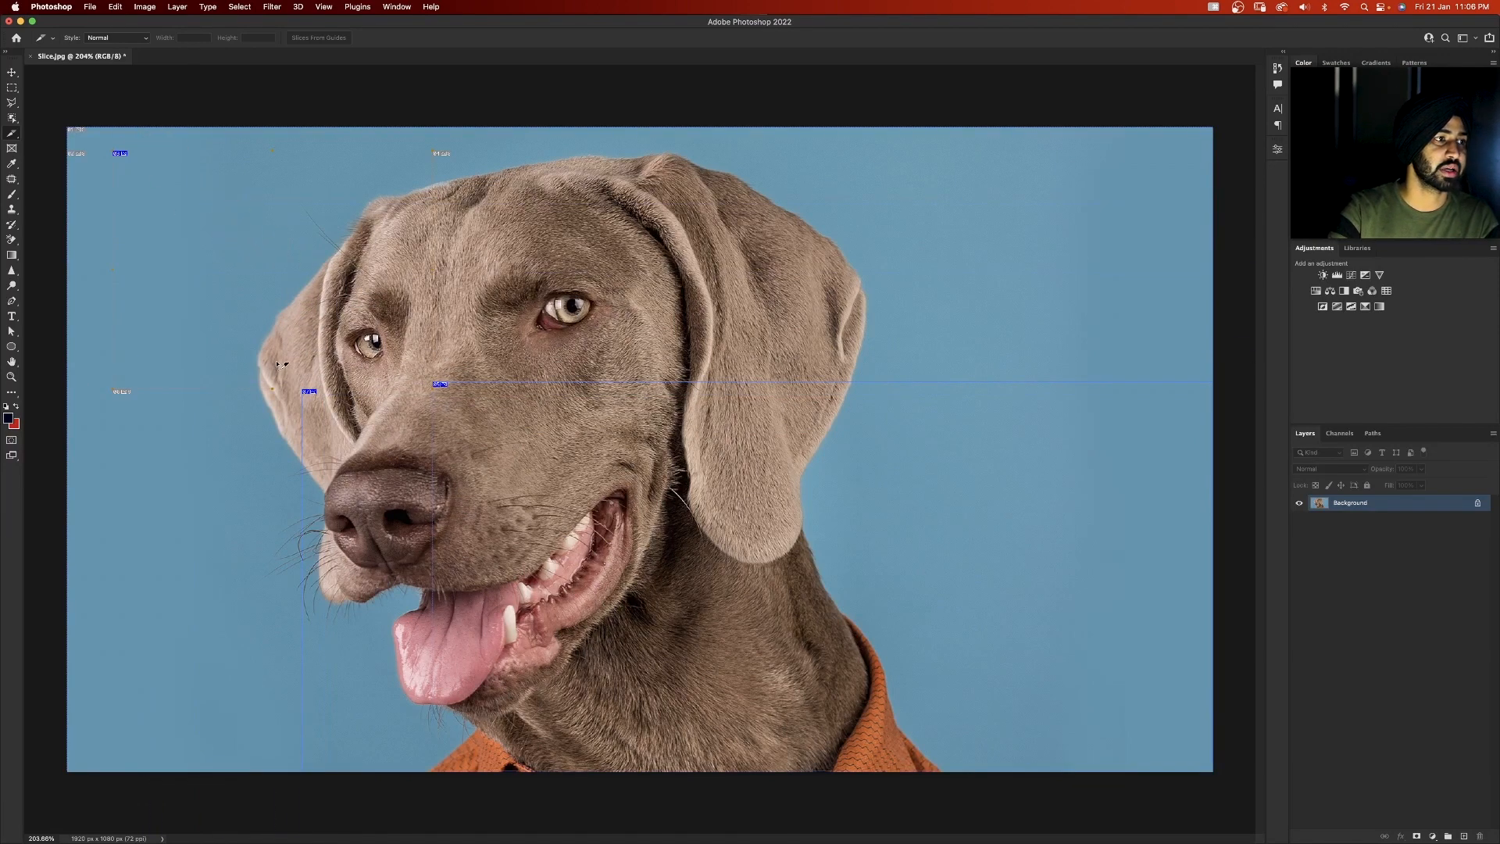
- Examine the boundaries and number labels of the freehand slices up close
key(super+plus)
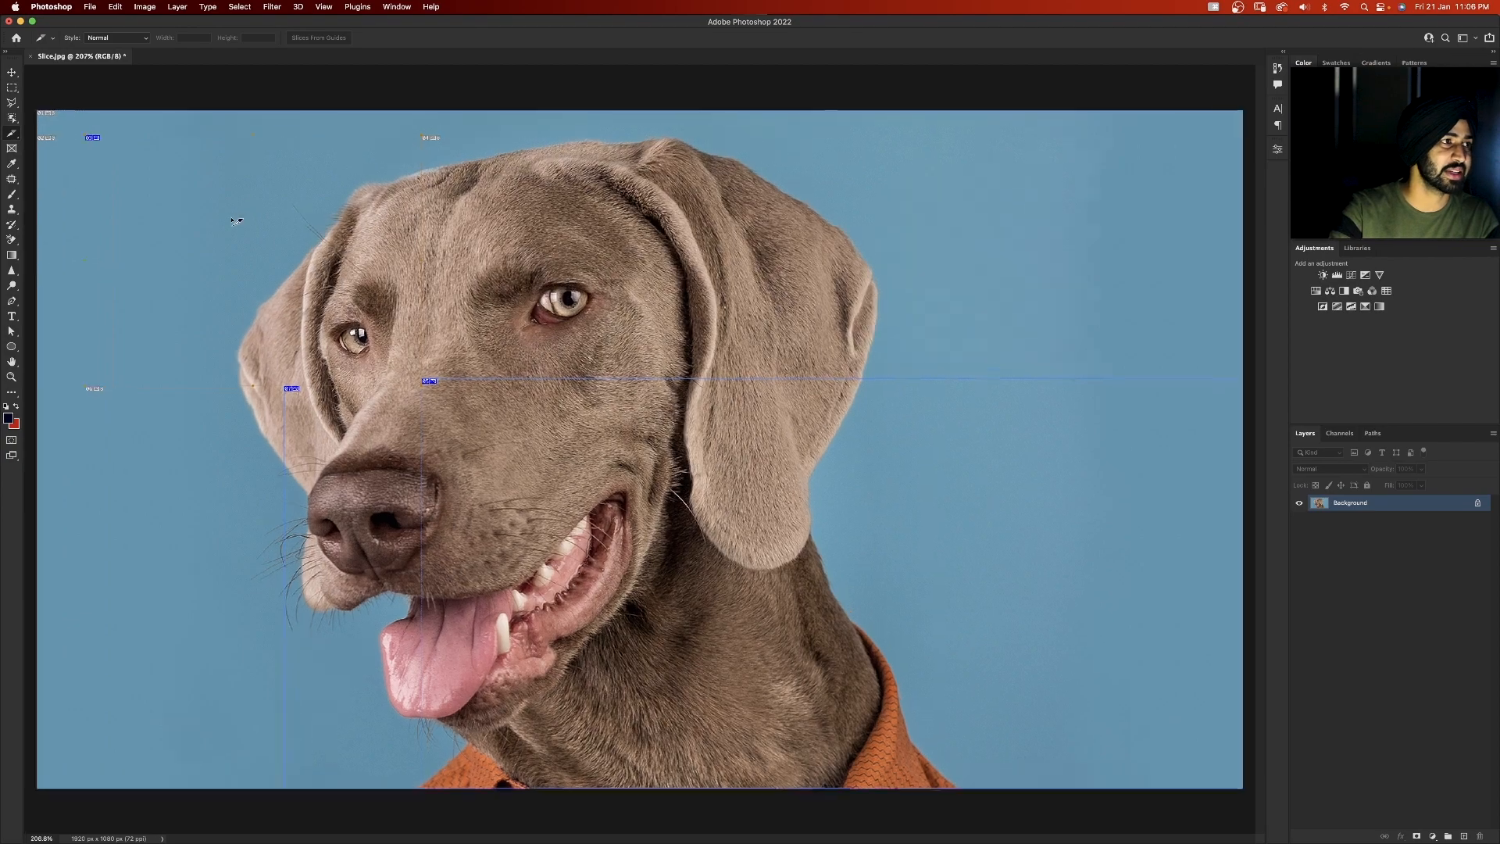
scroll(237, 221, left, 6)
scroll(236, 221, up, 4)
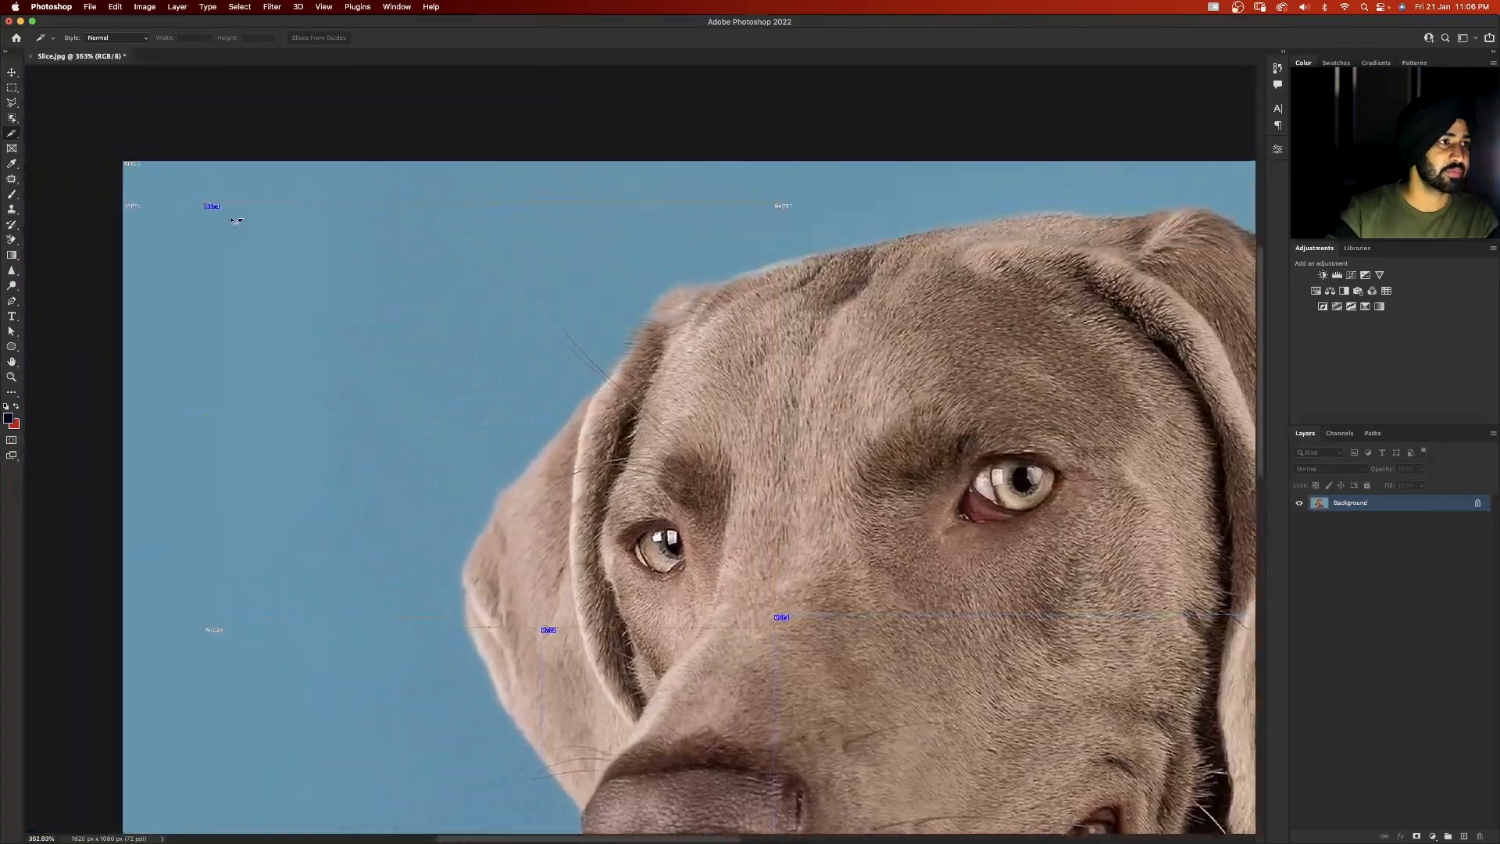
scroll(237, 221, up, 3)
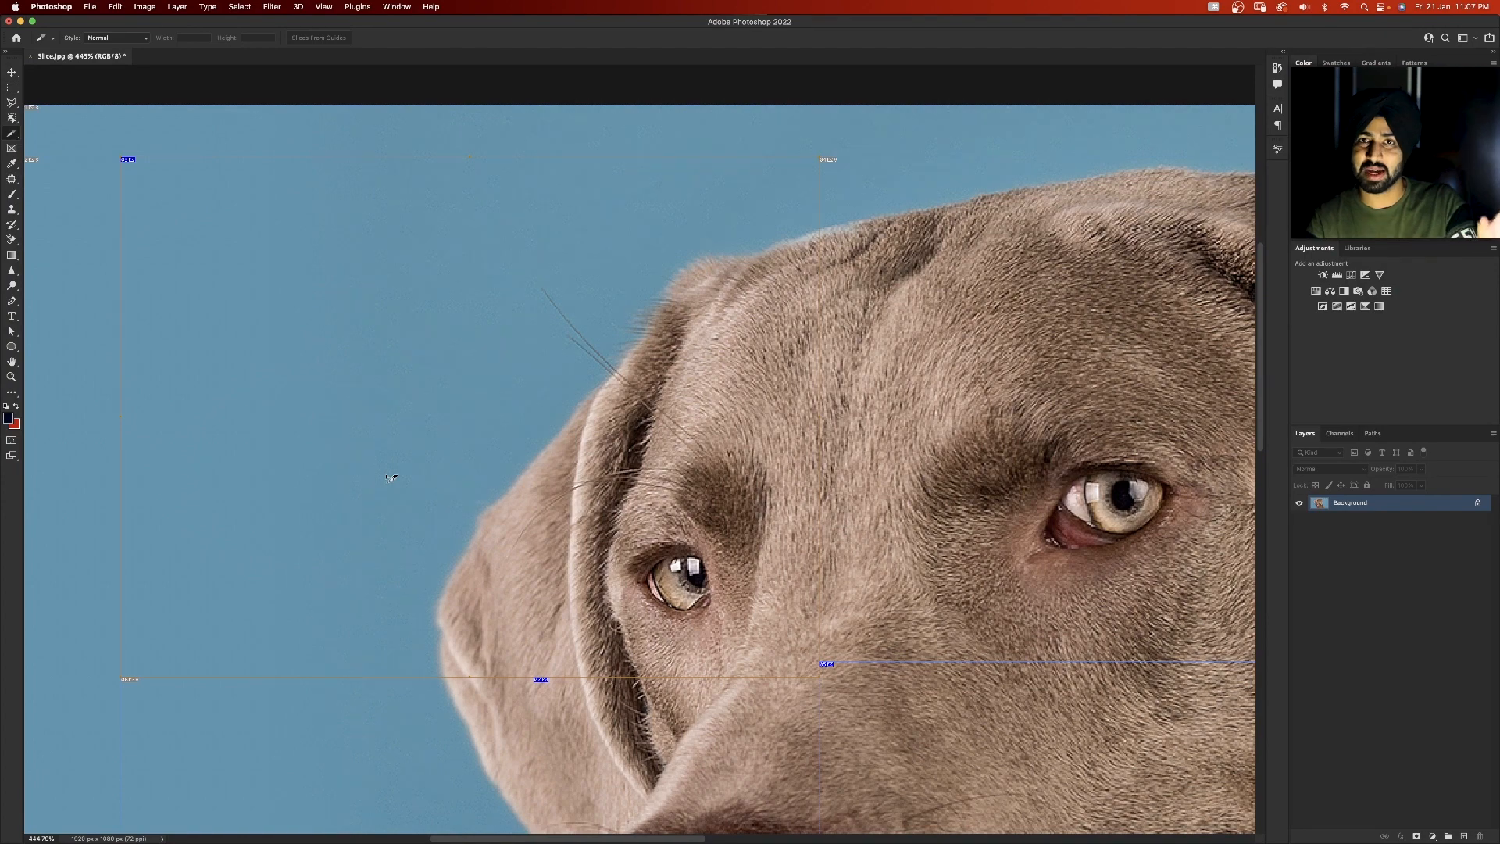
scroll(391, 477, down, 5)
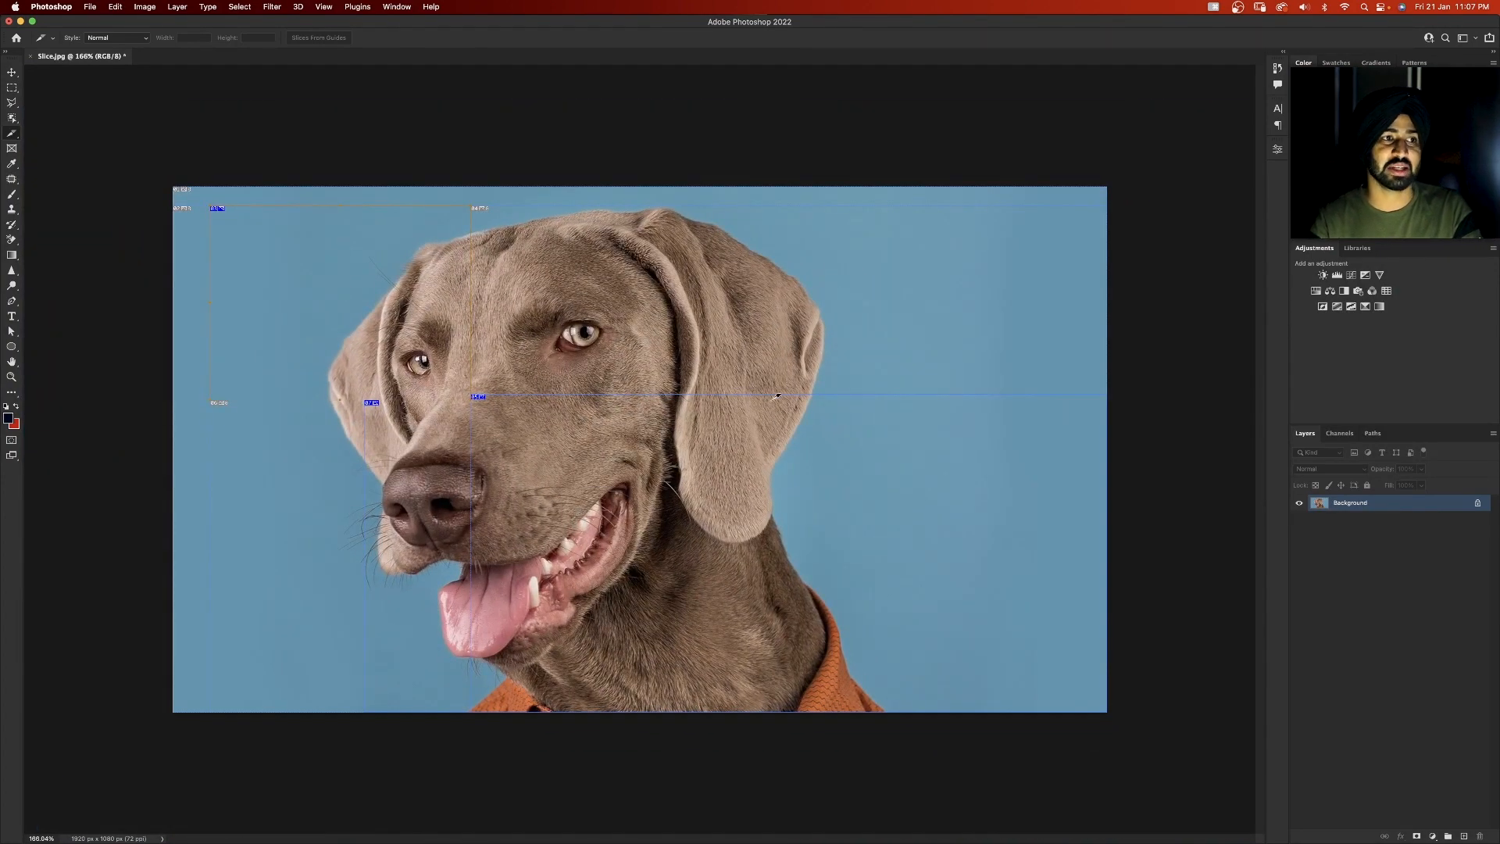
scroll(775, 393, up, 5)
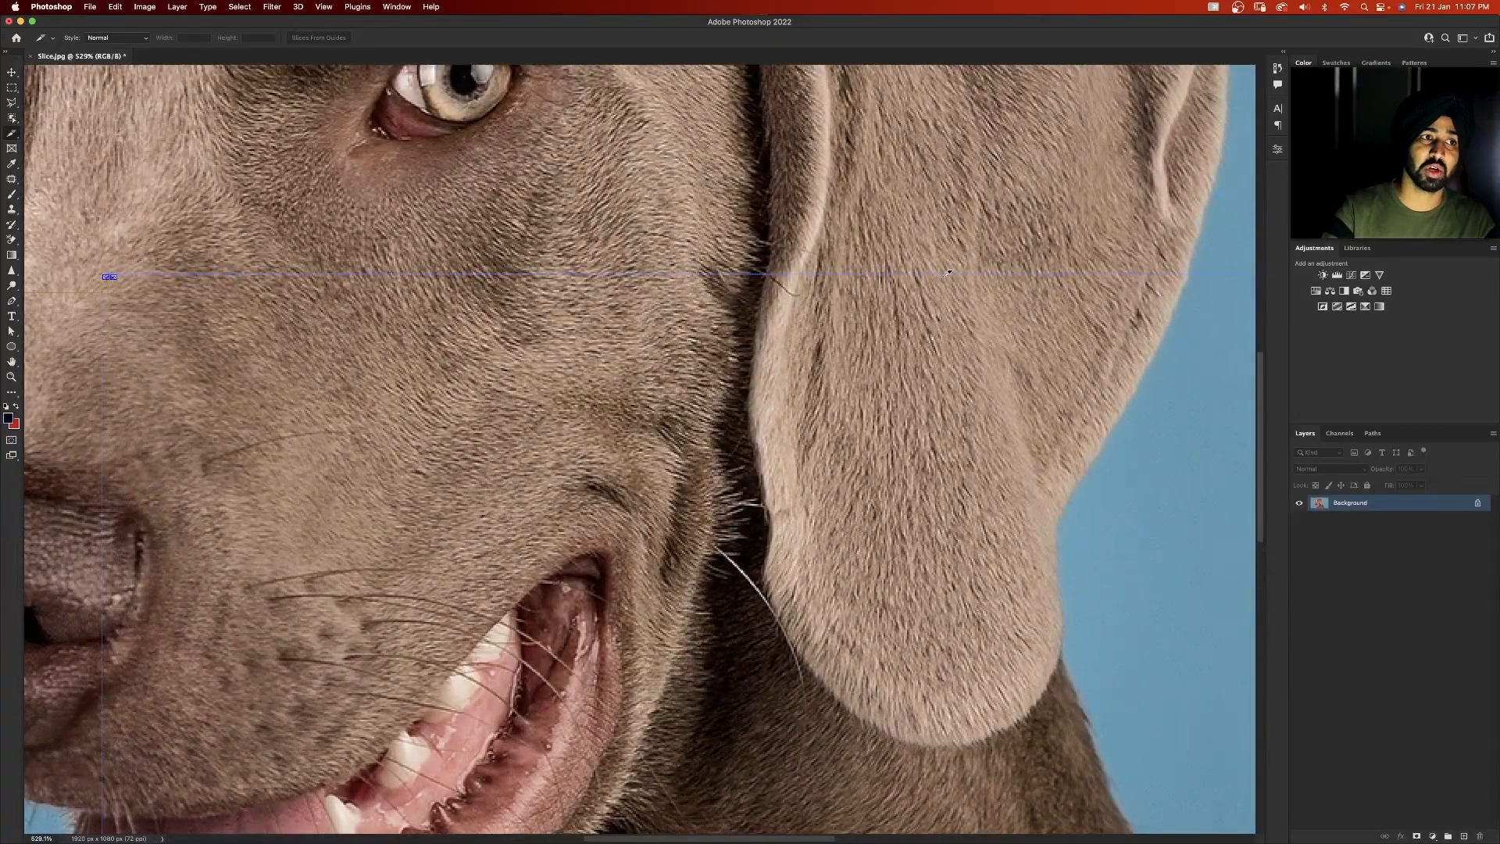
scroll(947, 273, down, 6)
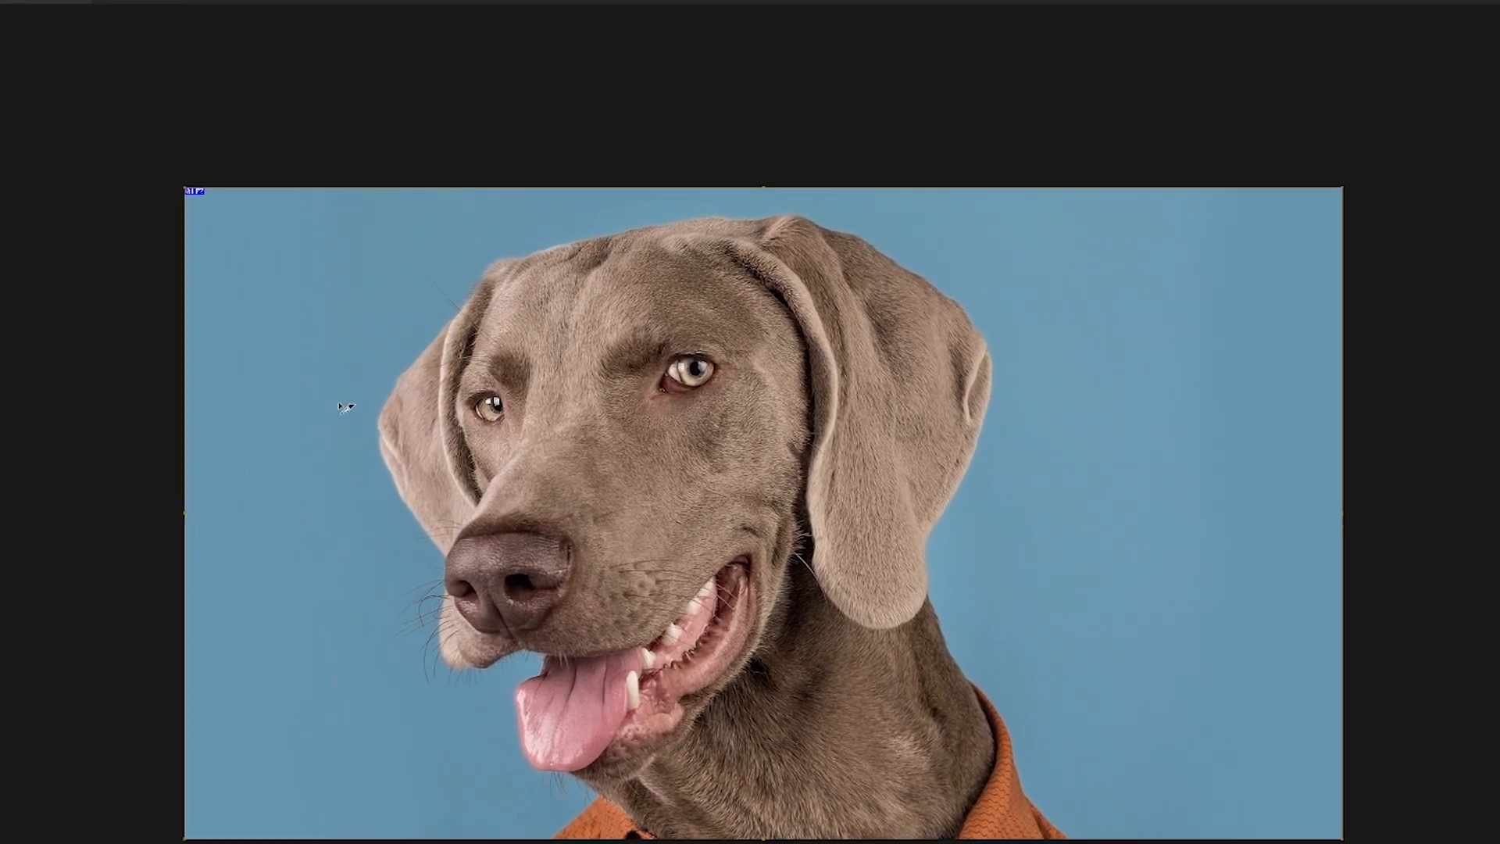
- Divide the full-image slice evenly into 3 slices down and 4 slices across
right_click(204, 183)
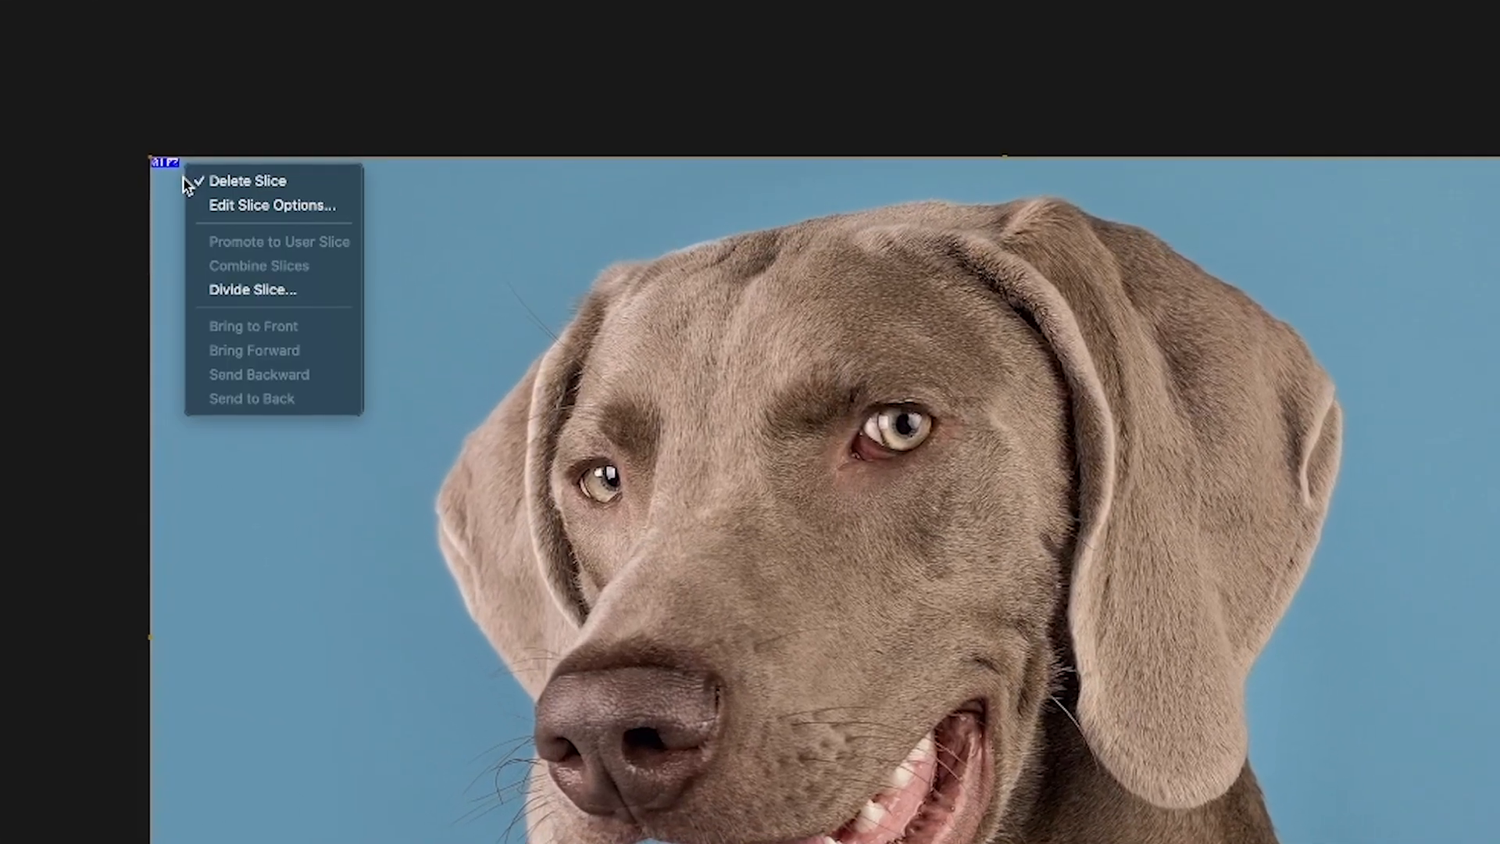
click(252, 294)
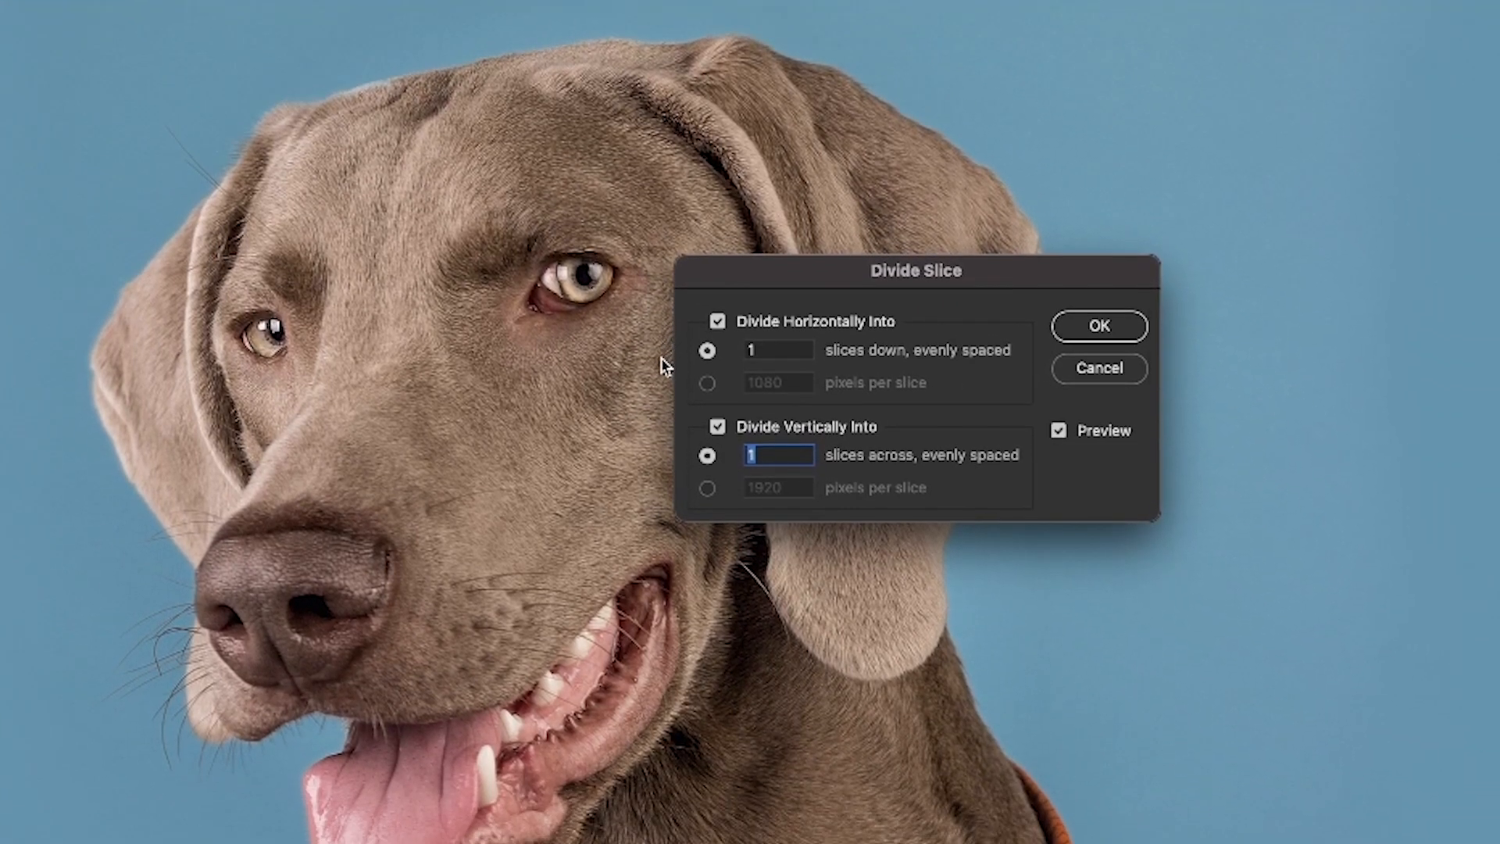
click(758, 350)
double_click(758, 350)
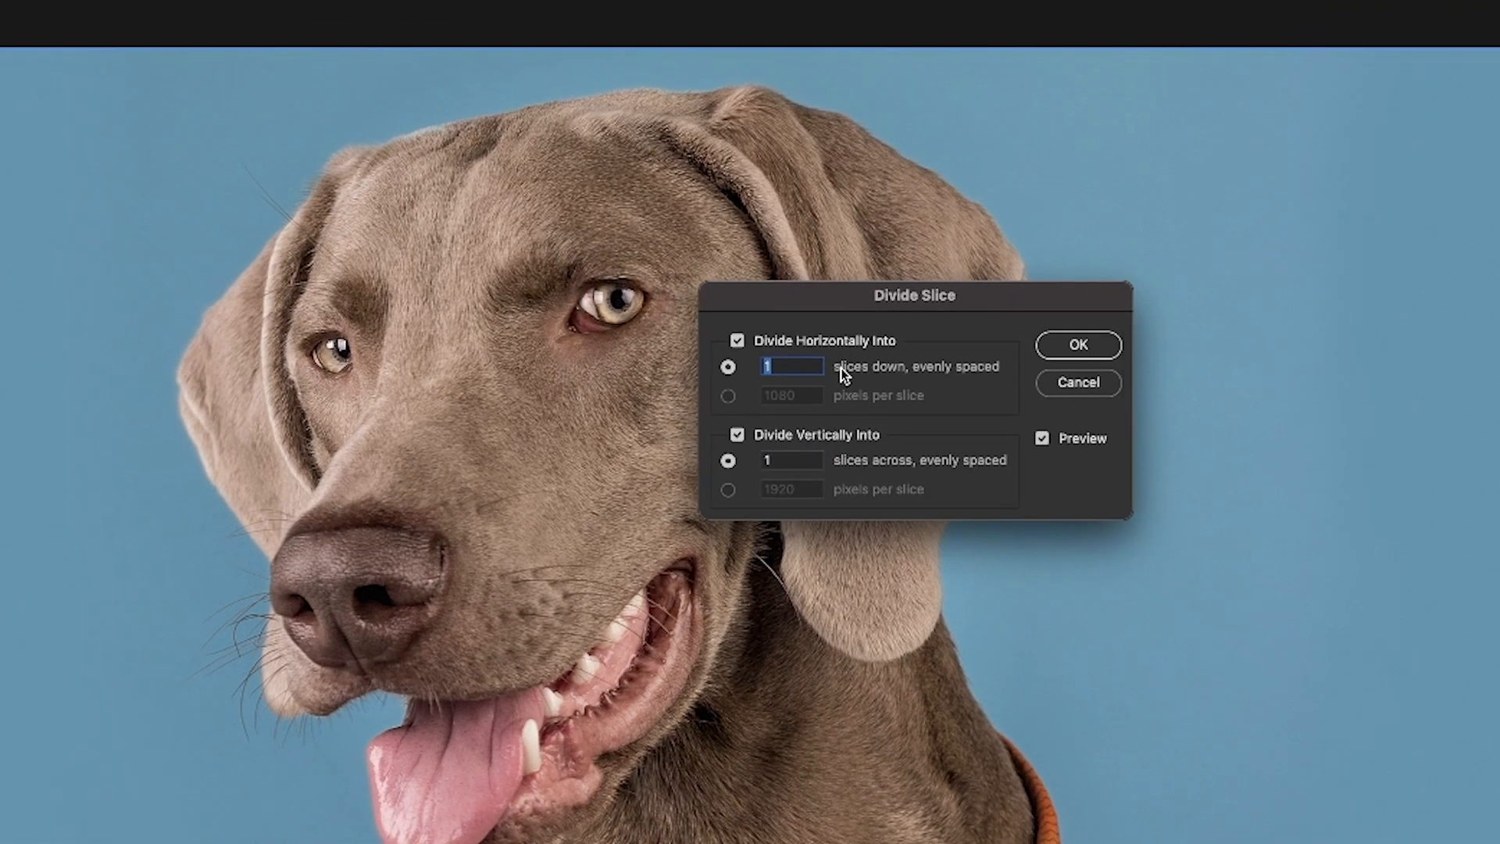
text(3)
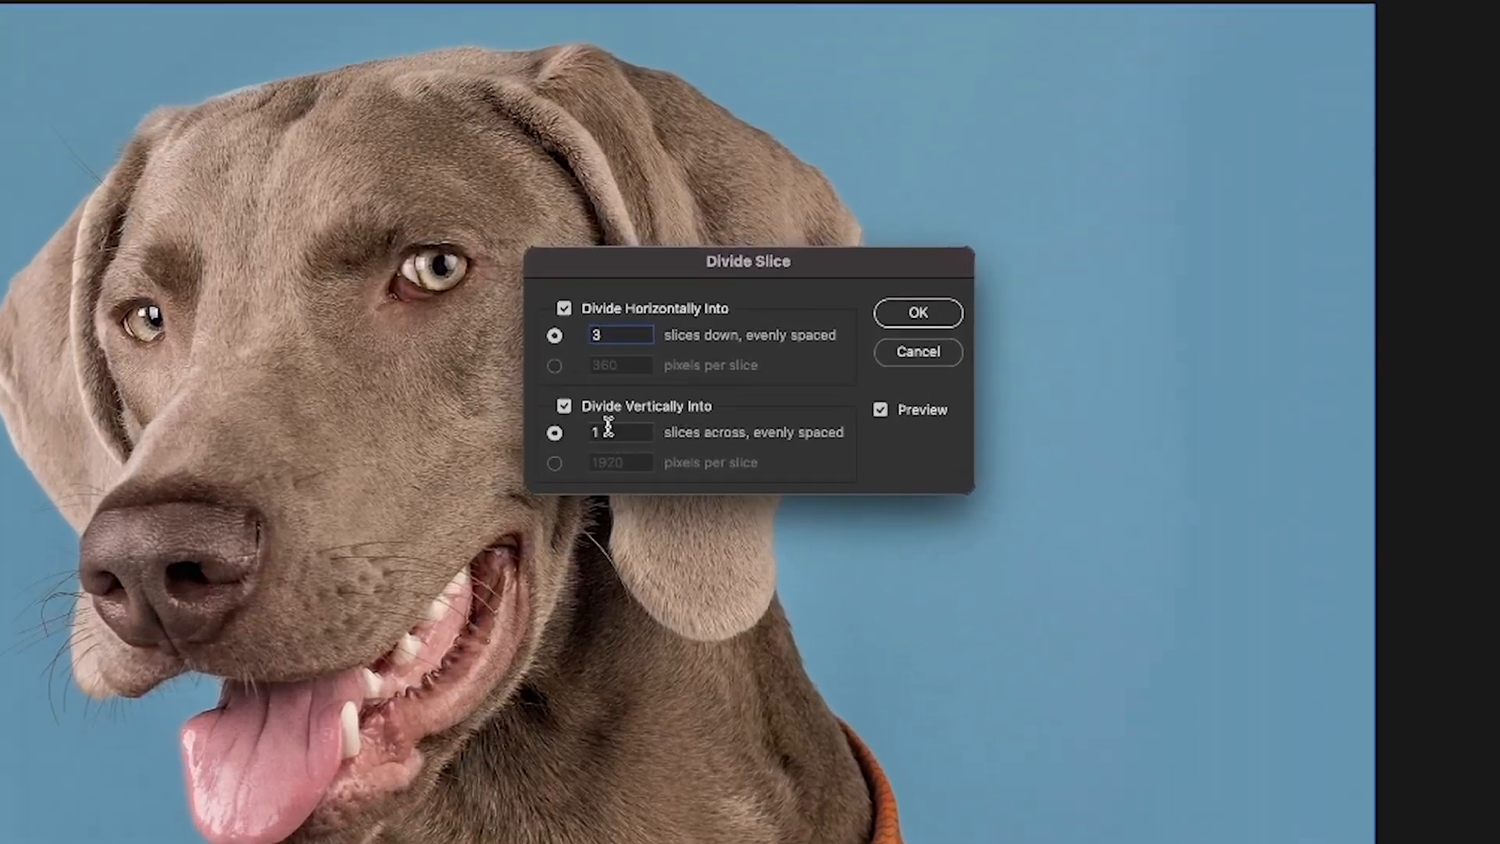
double_click(674, 428)
text(4)
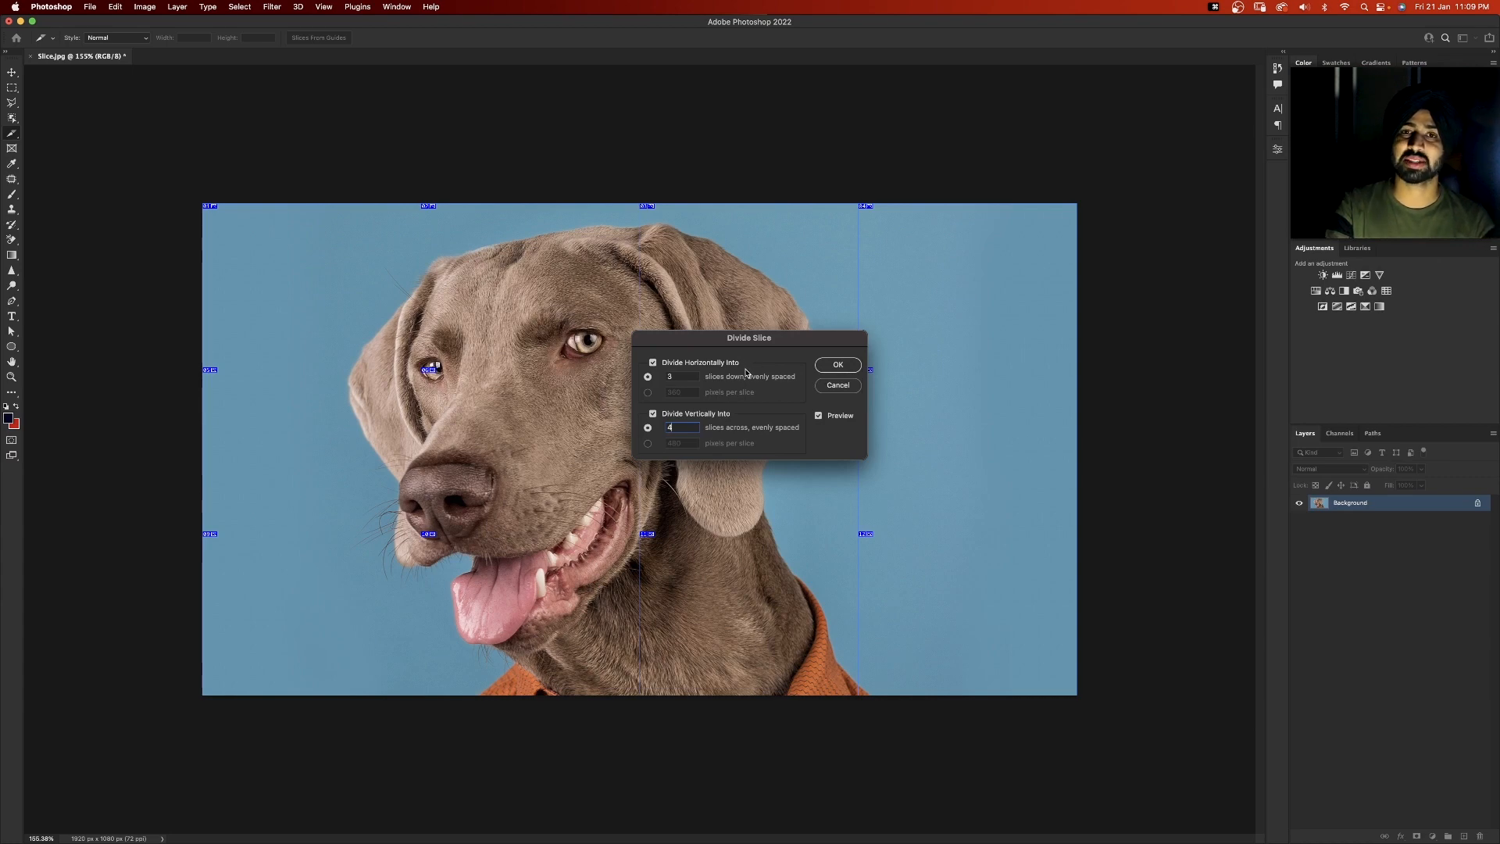
click(837, 368)
- Examine the evenly divided slice grid and its number labels at different magnifications
scroll(645, 545, up, 3)
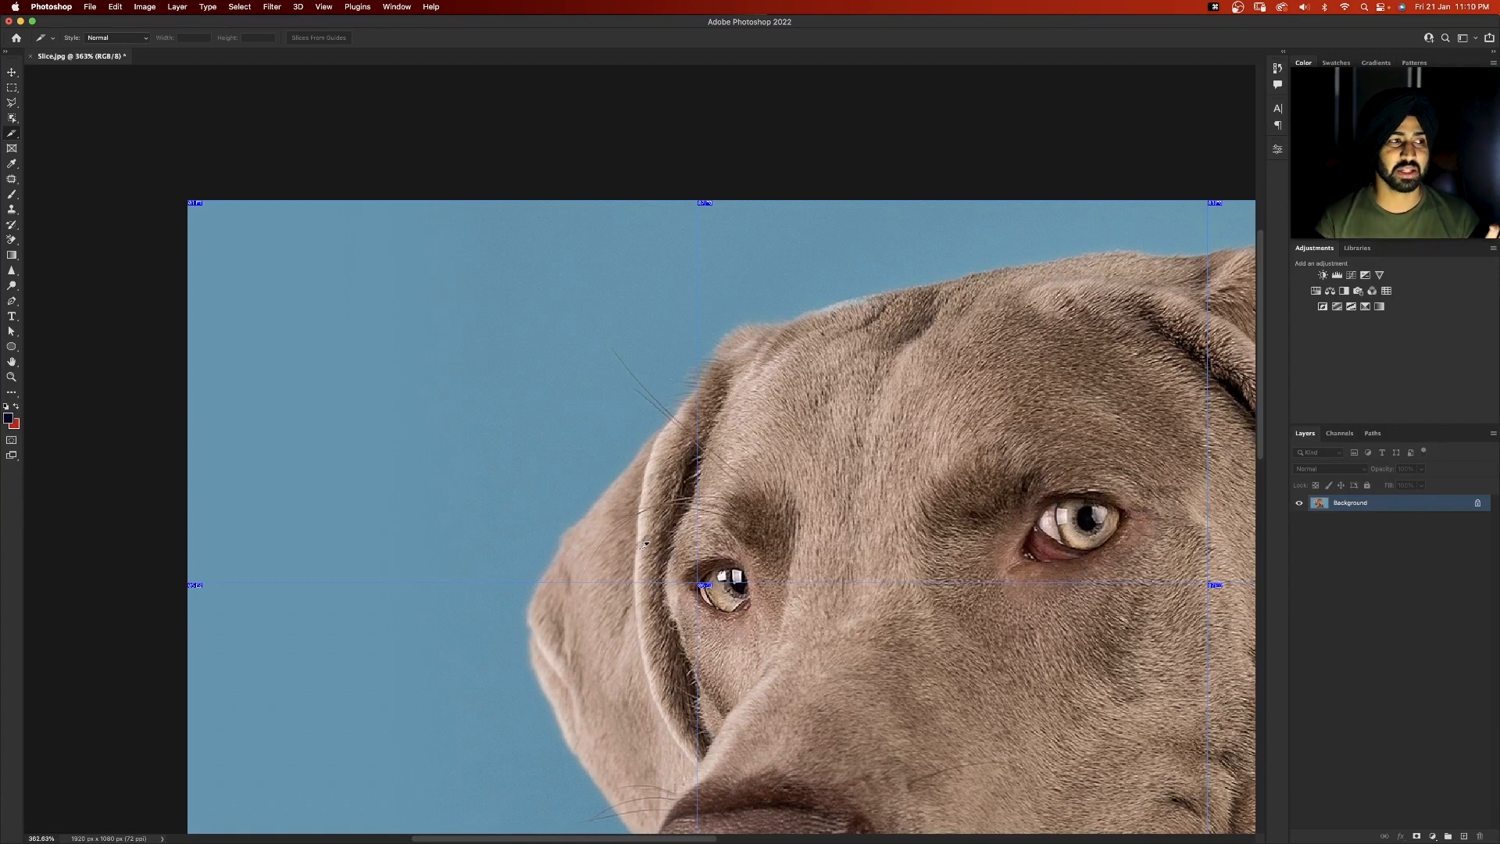
scroll(646, 544, down, 3)
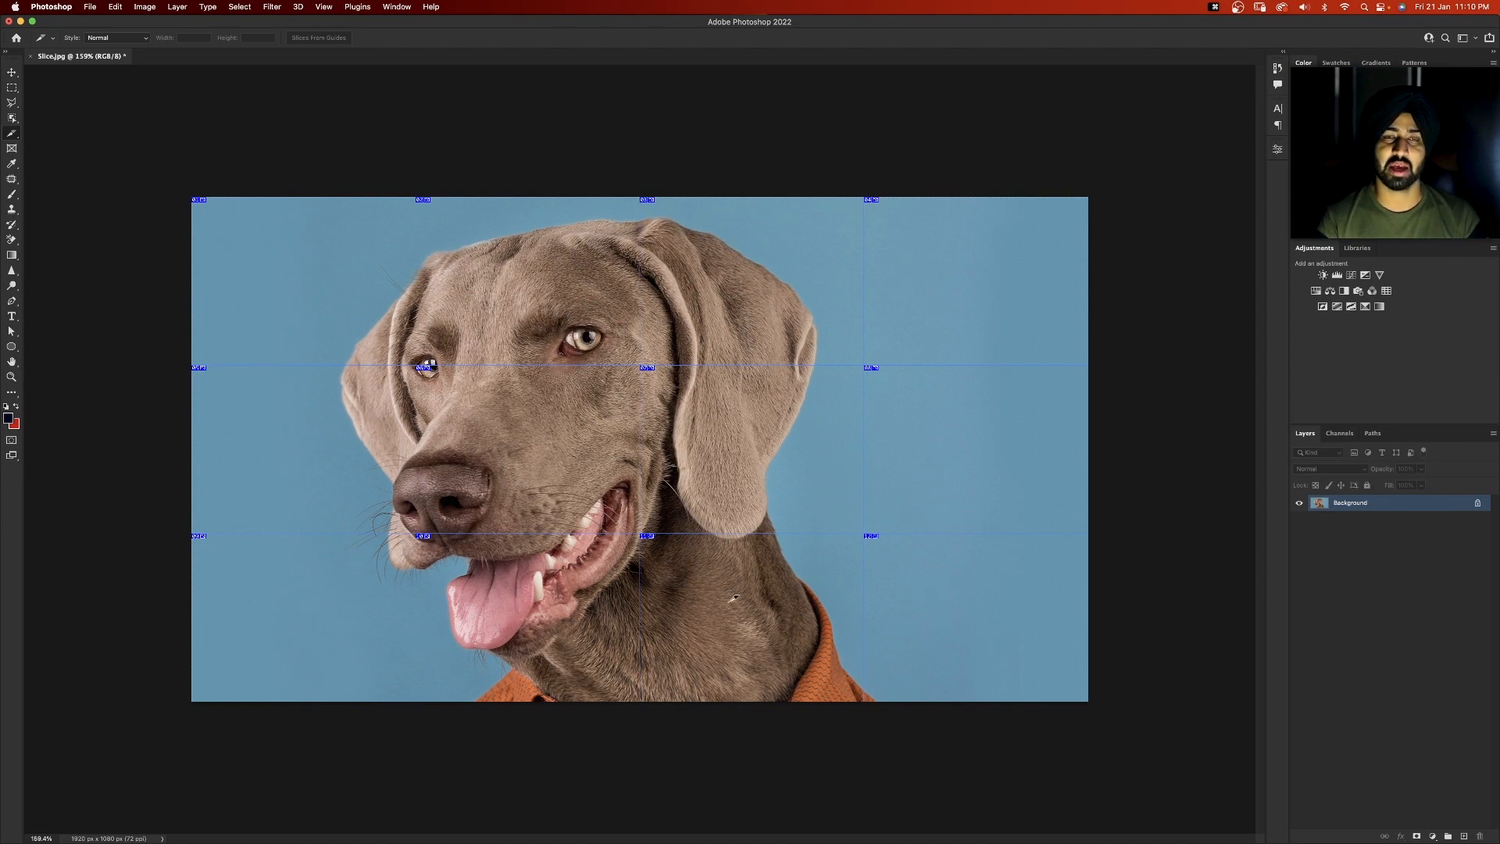
scroll(936, 555, up, 5)
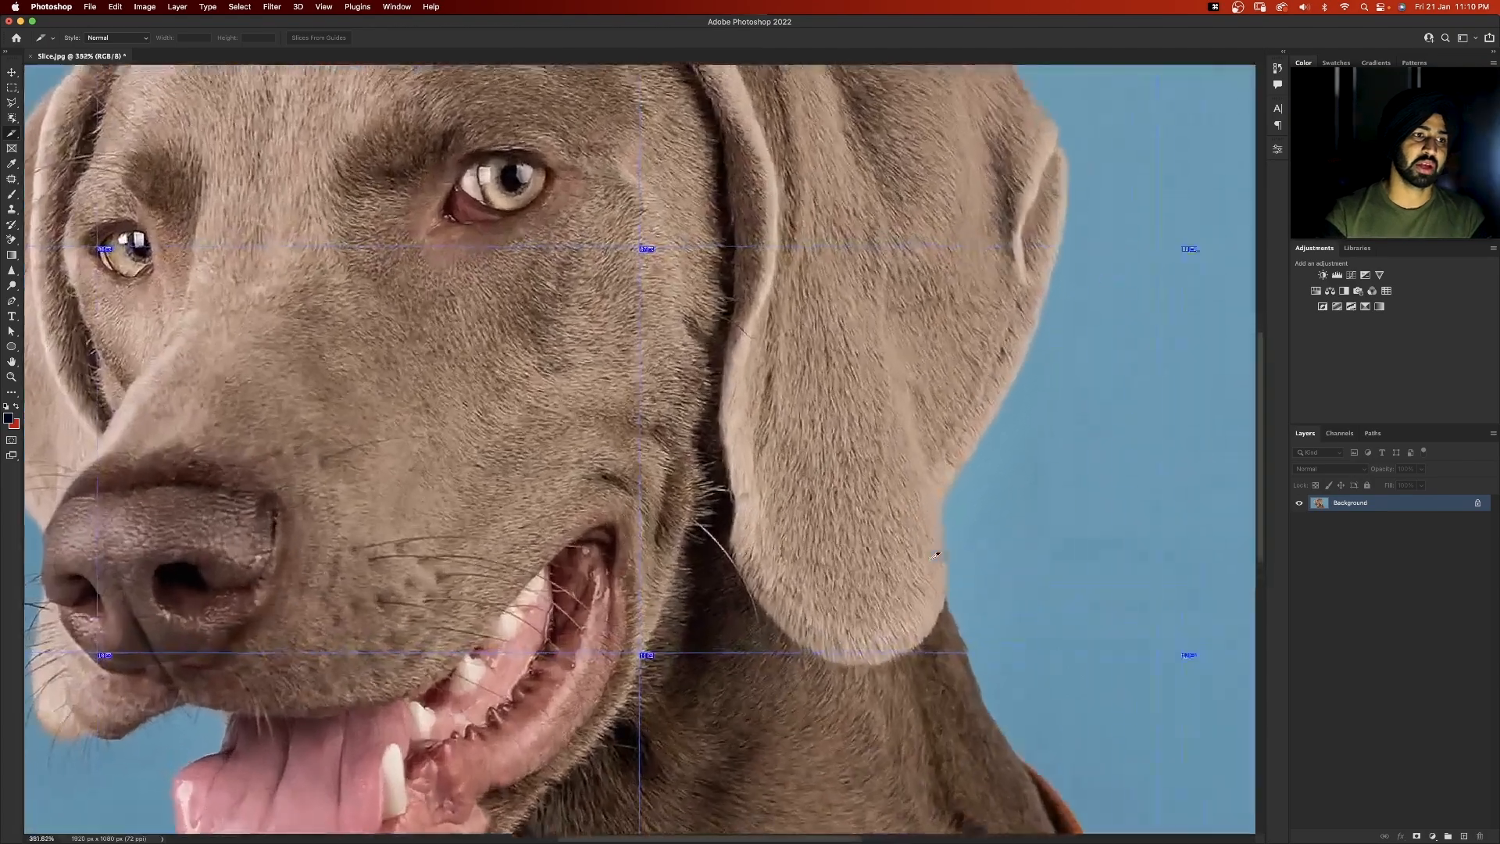
scroll(914, 558, up, 8)
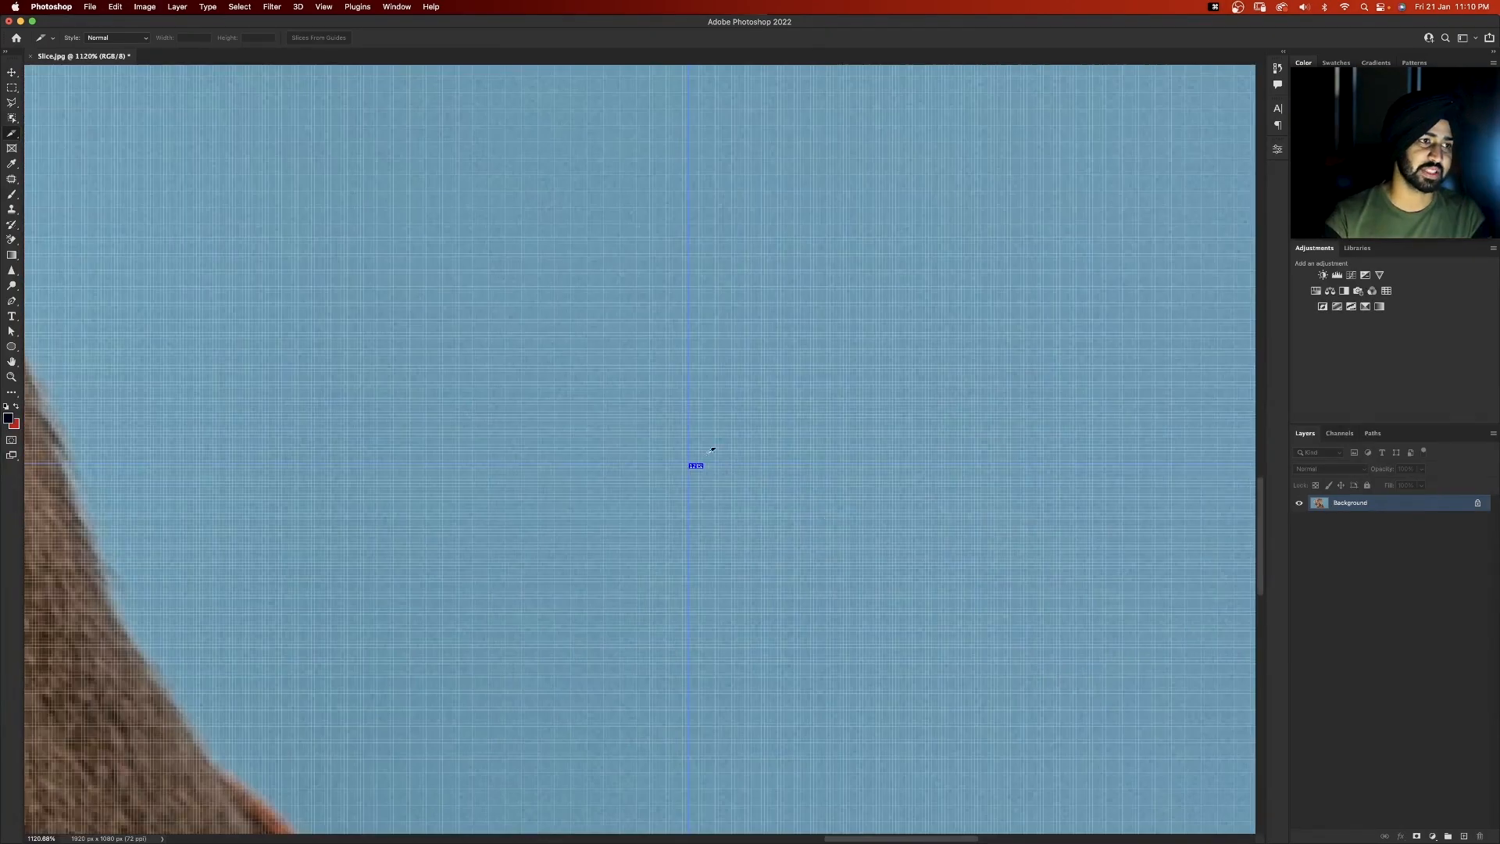
scroll(831, 505, up, 4)
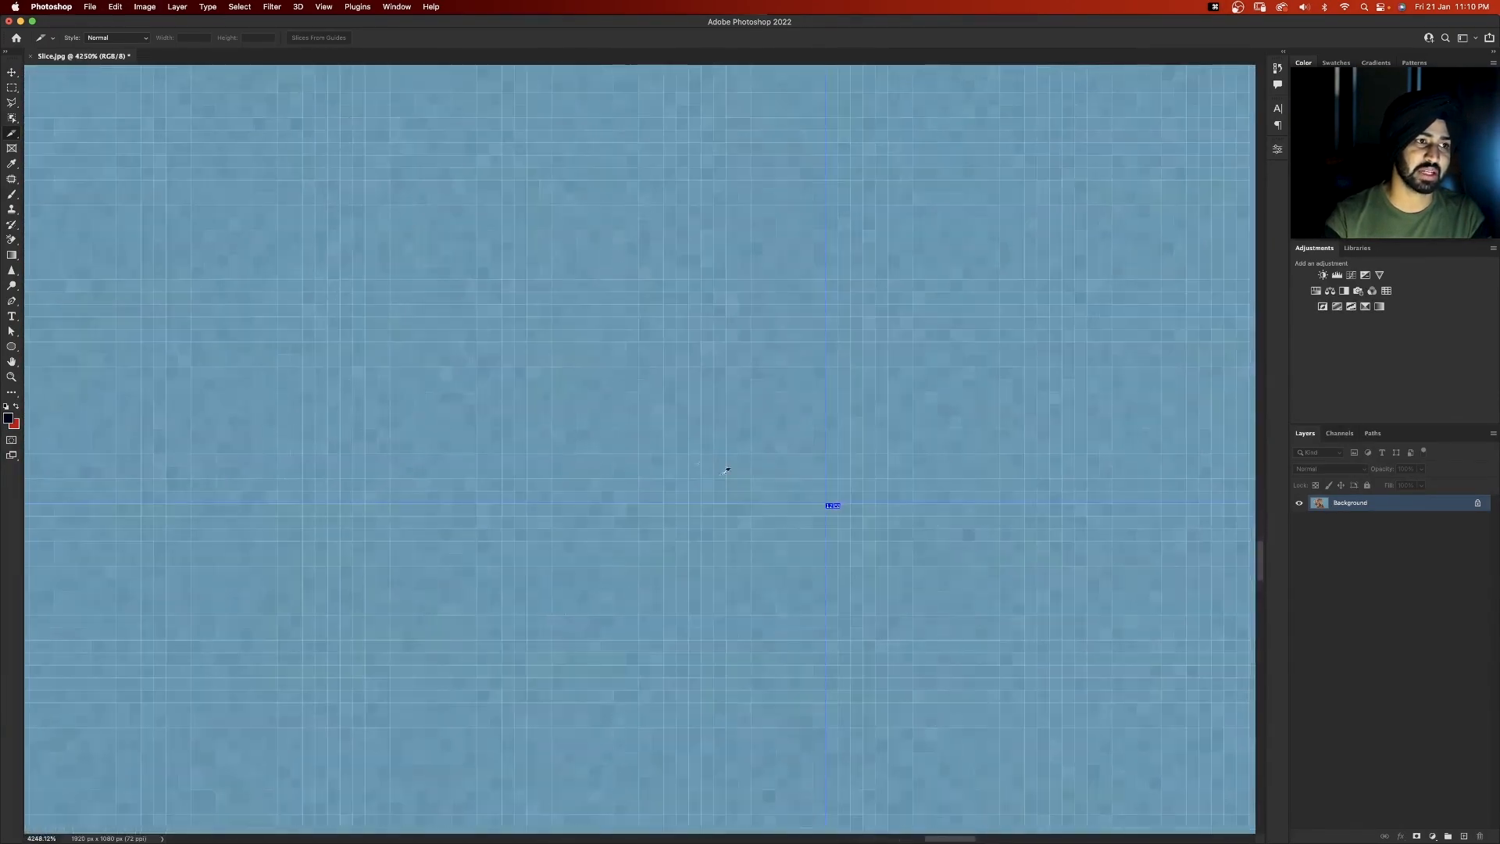
scroll(831, 504, down, 12)
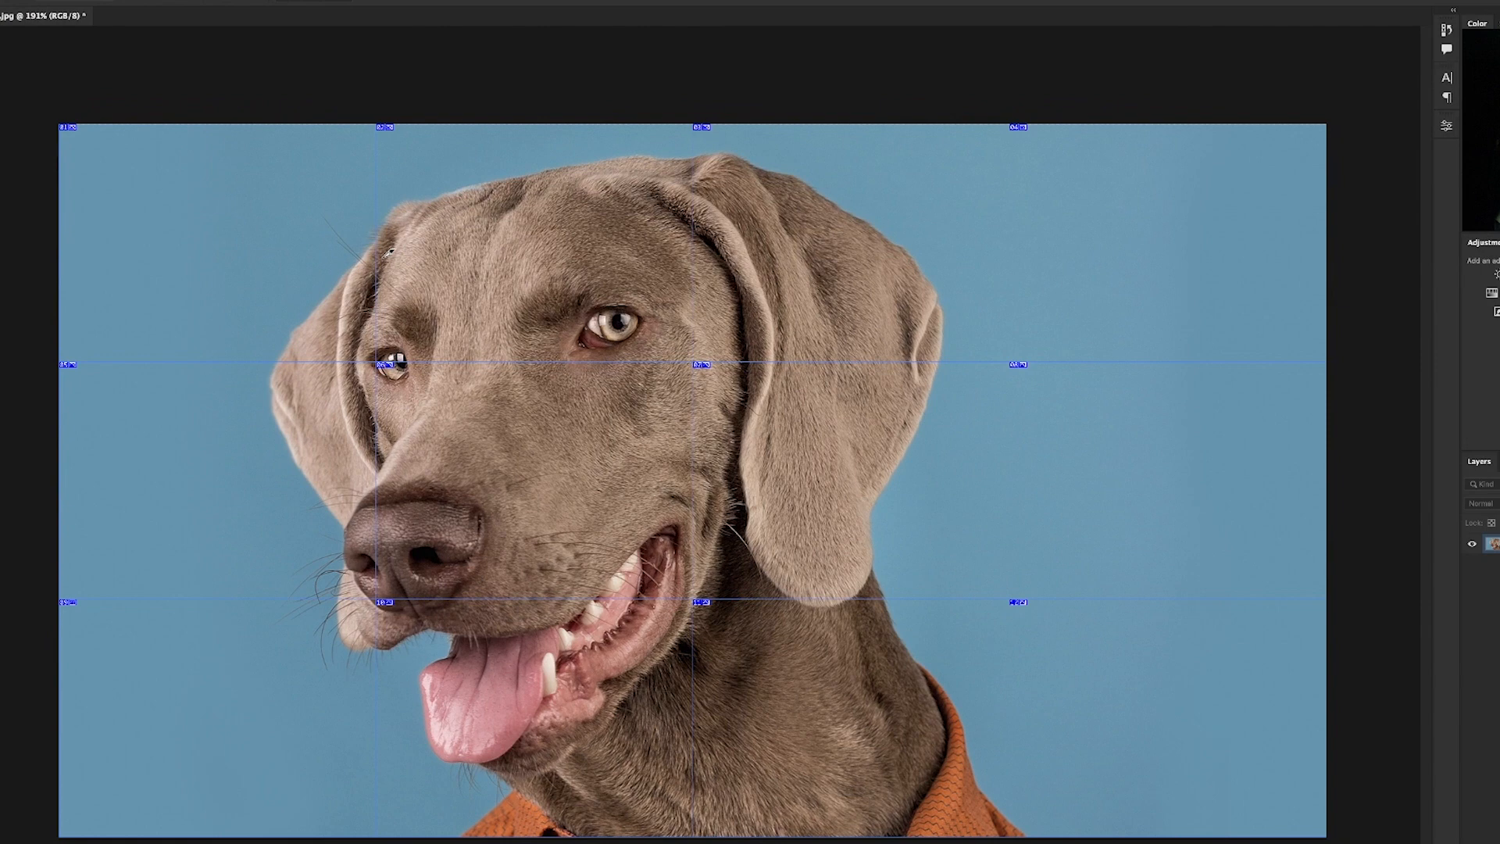
right_click(378, 259)
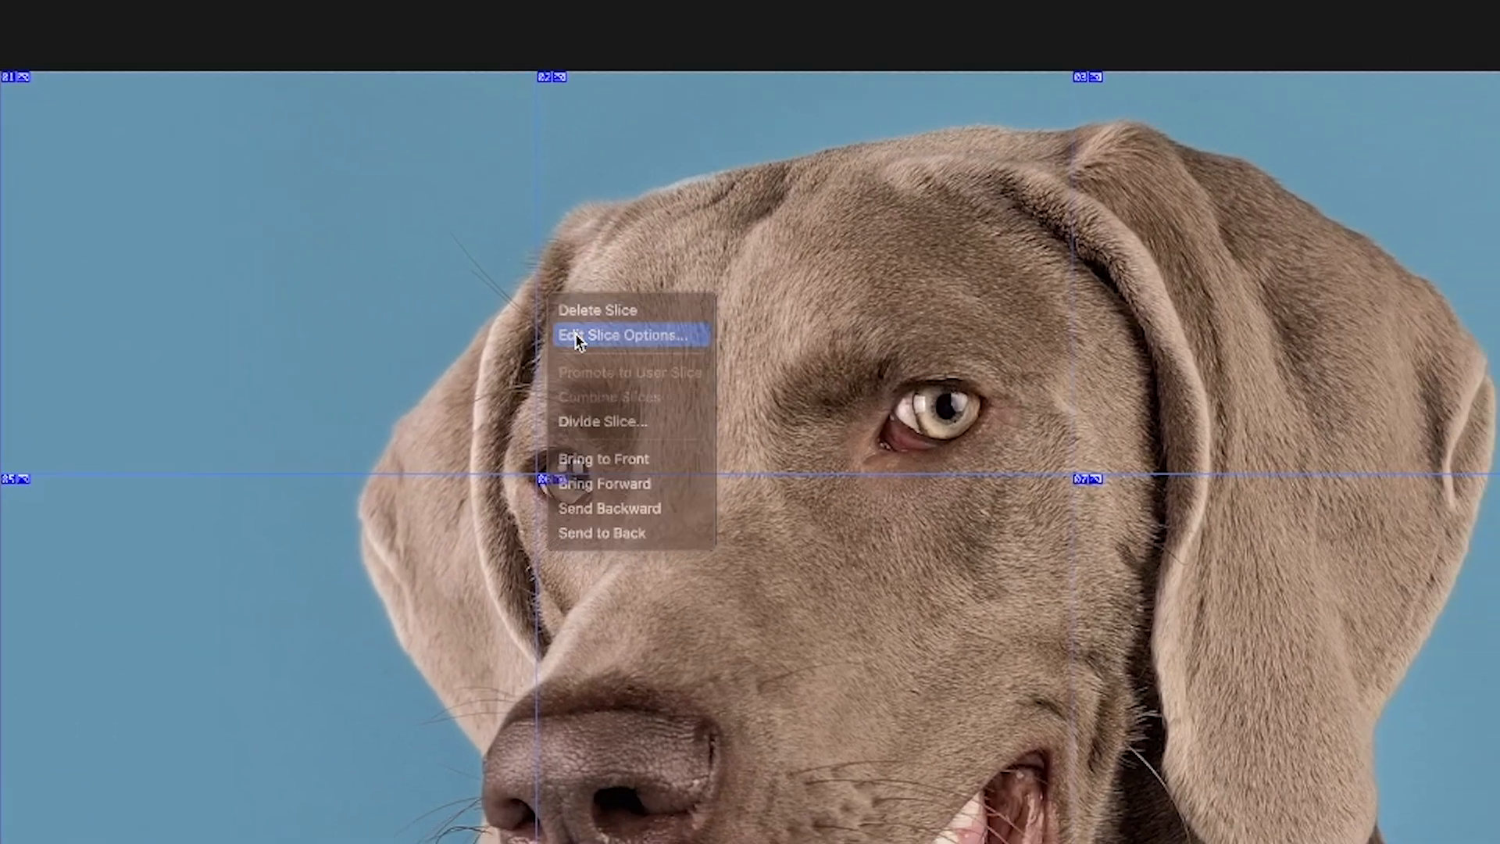
click(714, 381)
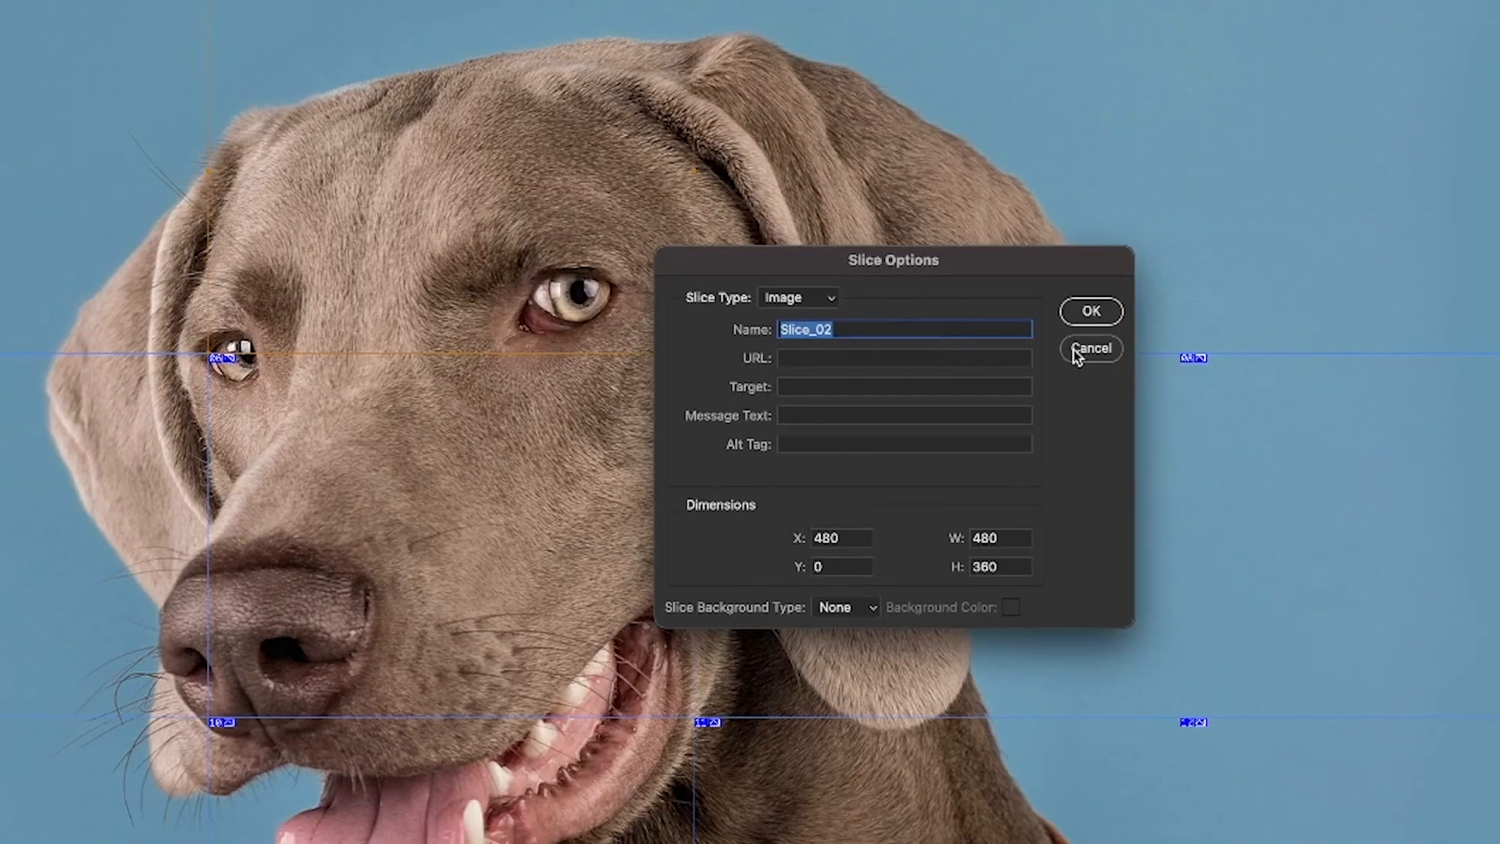
click(1129, 353)
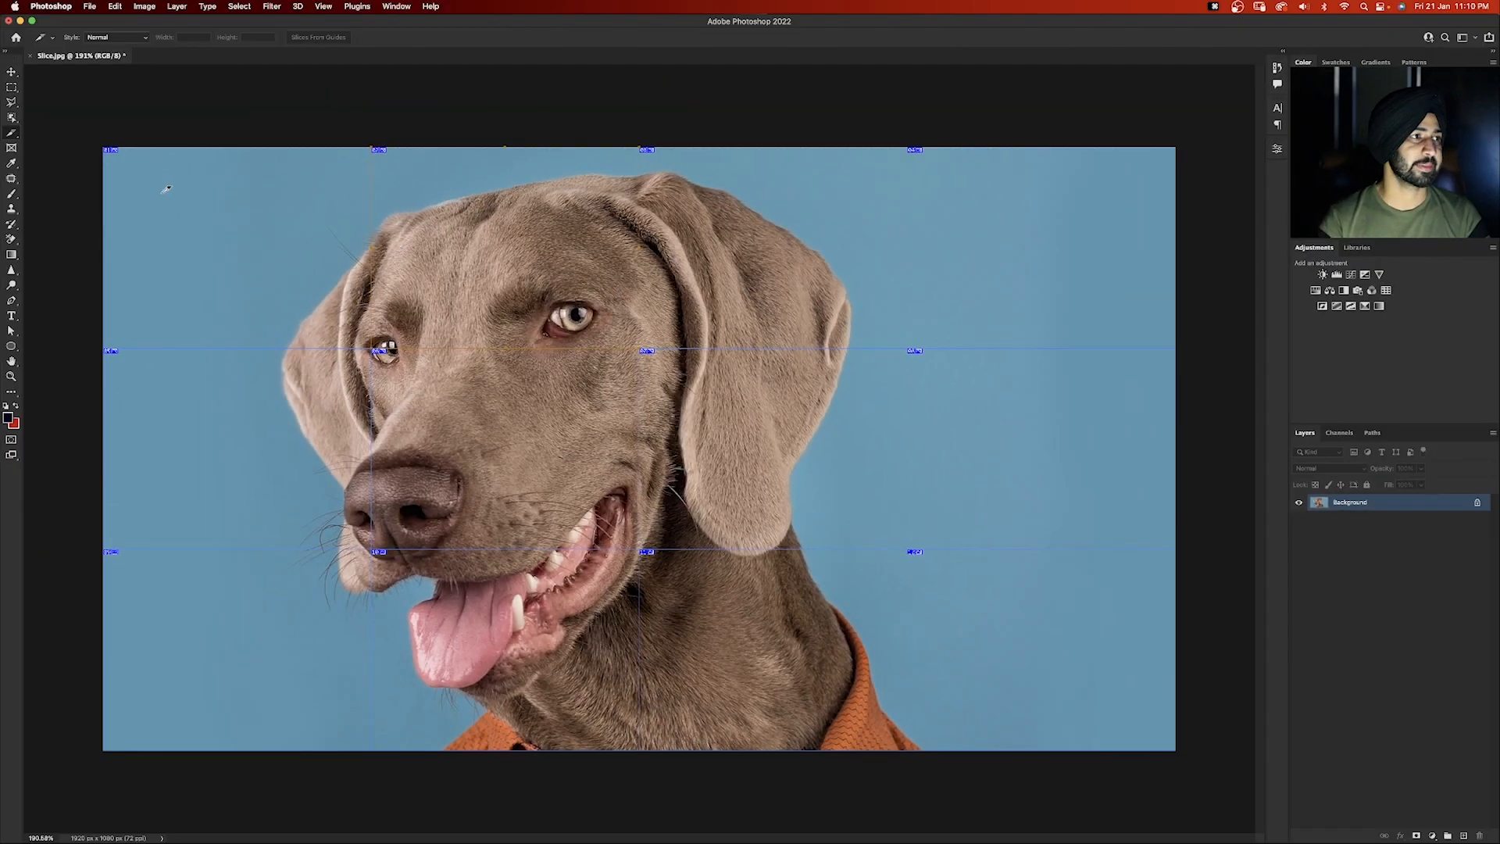
- Name the slice in the image's upper-left corner "top left corner" in its slice options
right_click(162, 196)
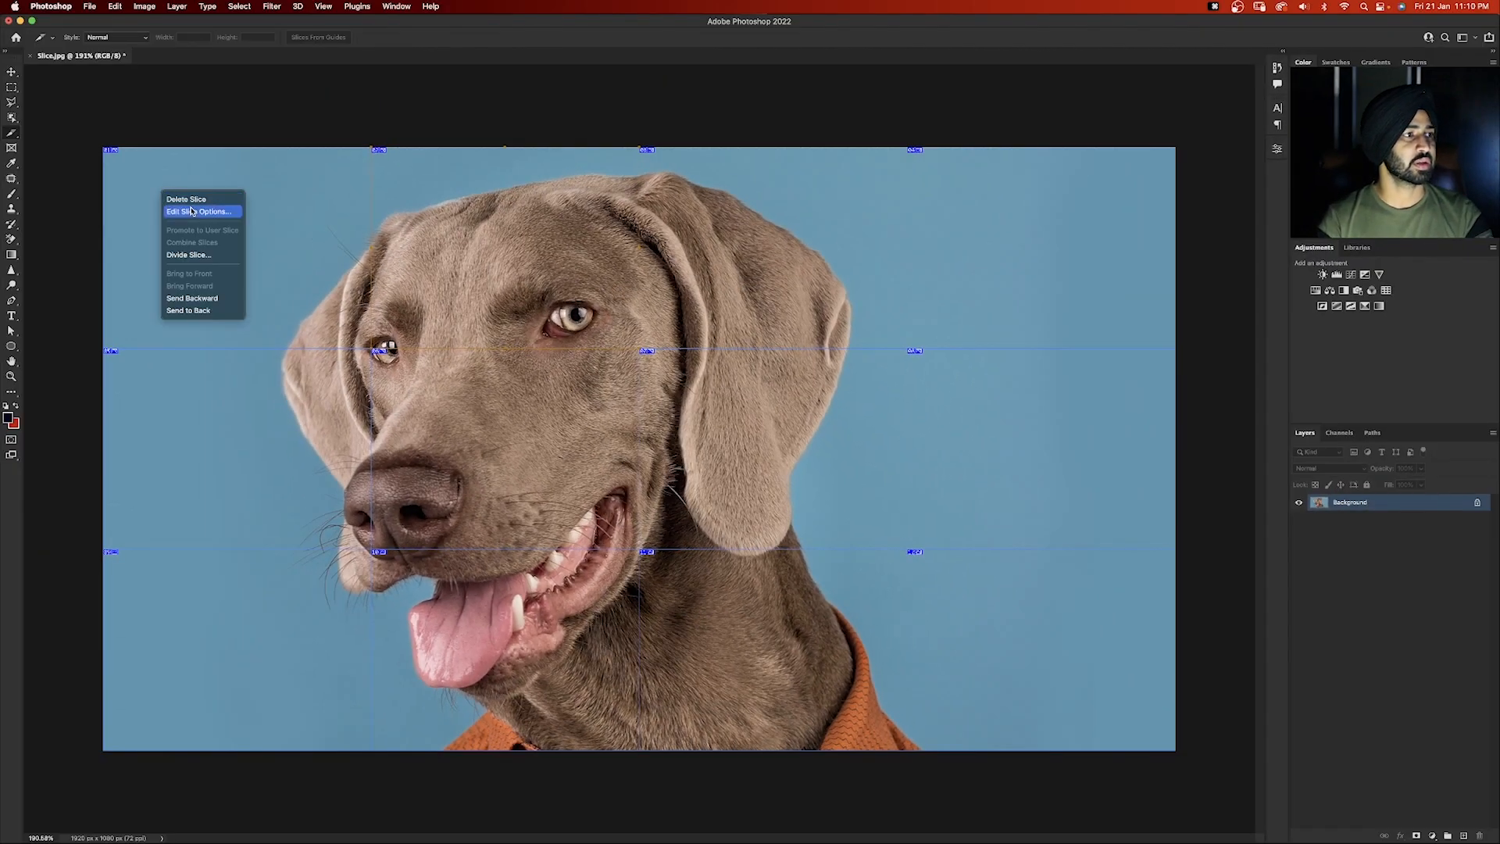
click(180, 211)
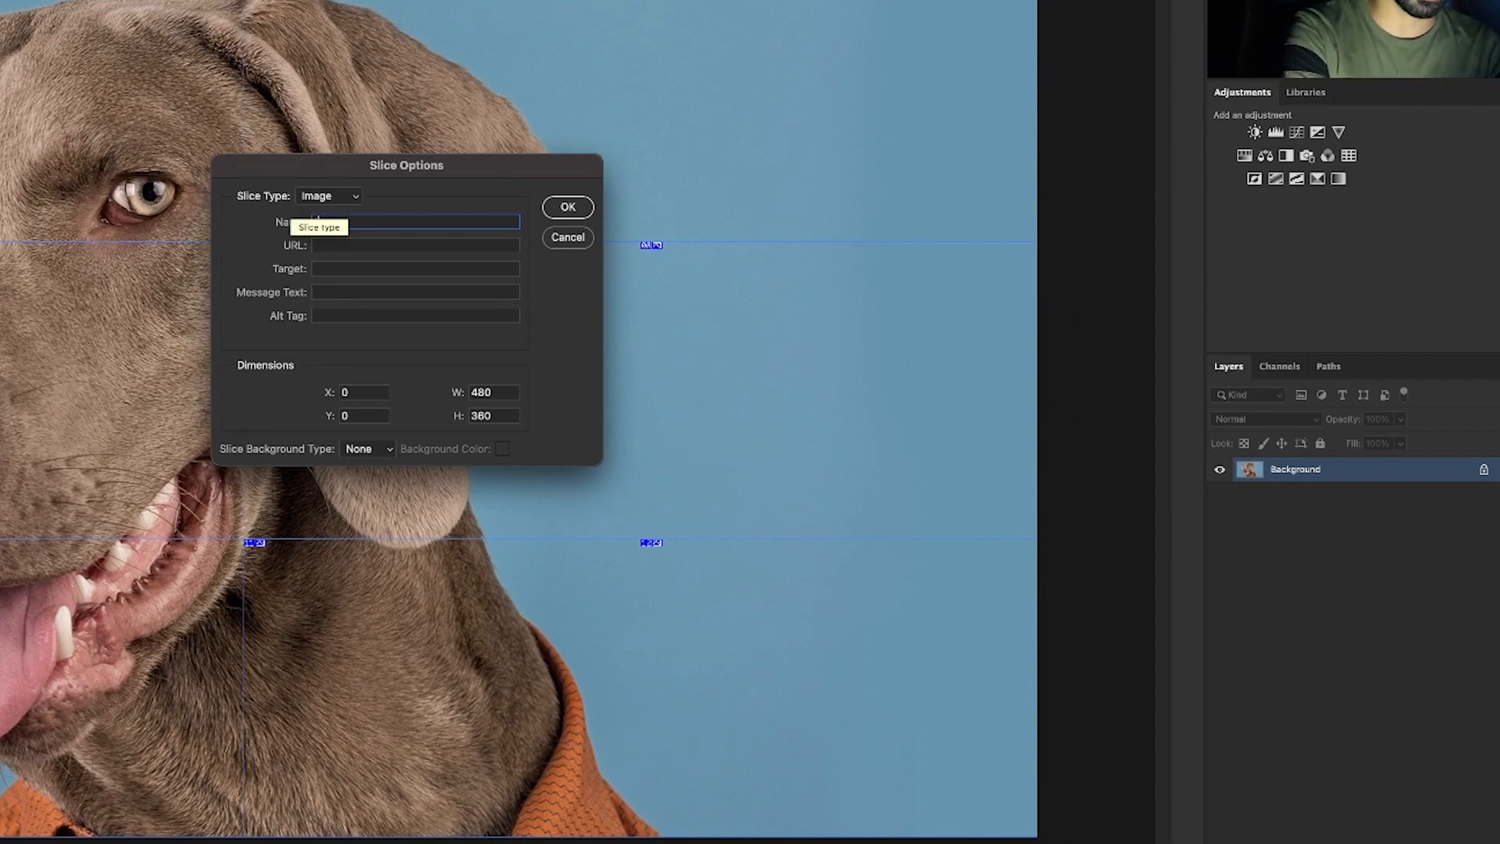
text(top left corner)
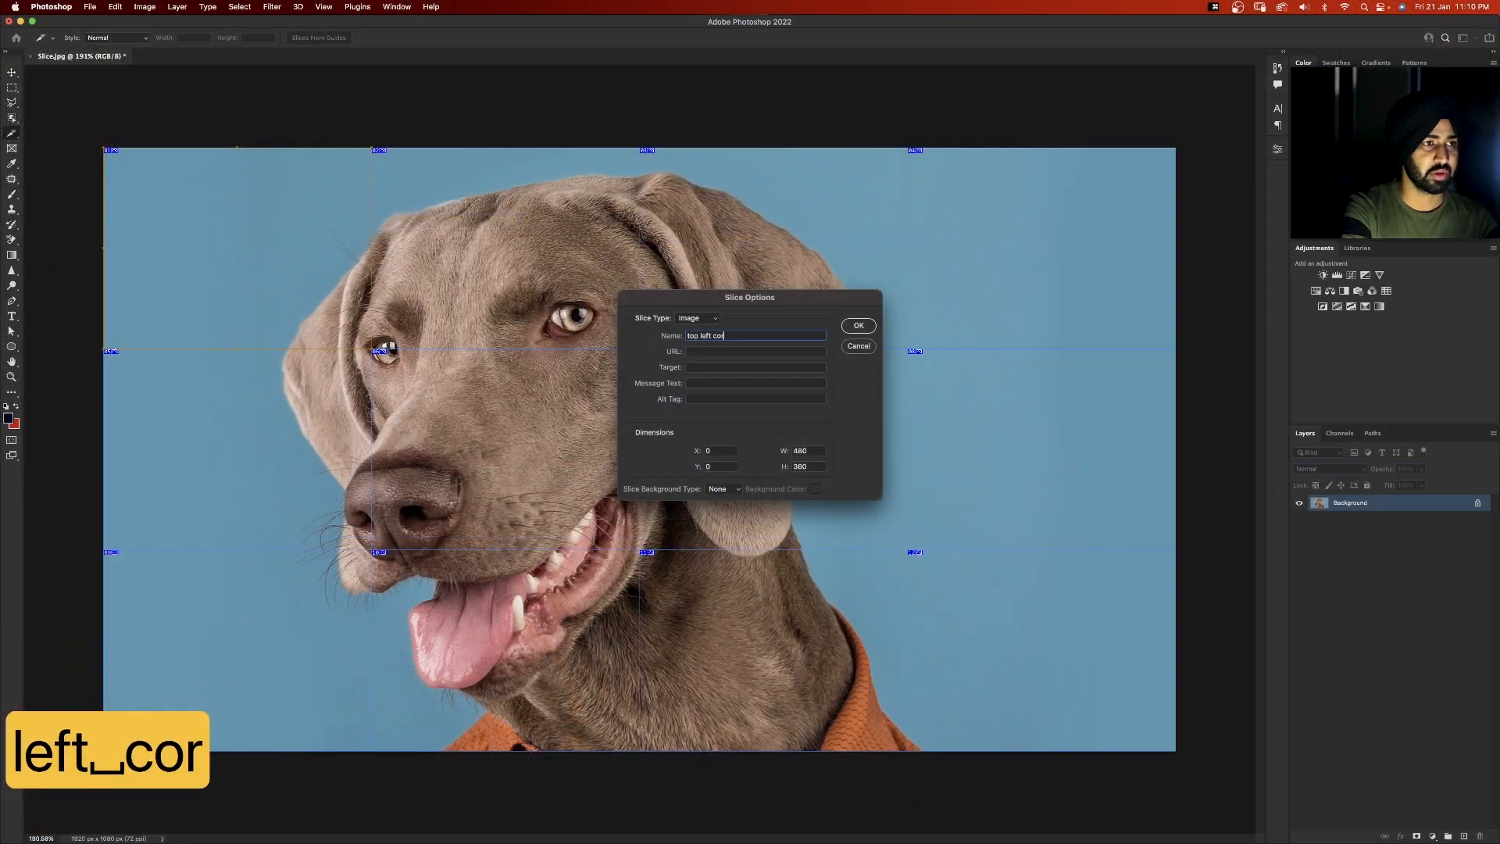
click(337, 245)
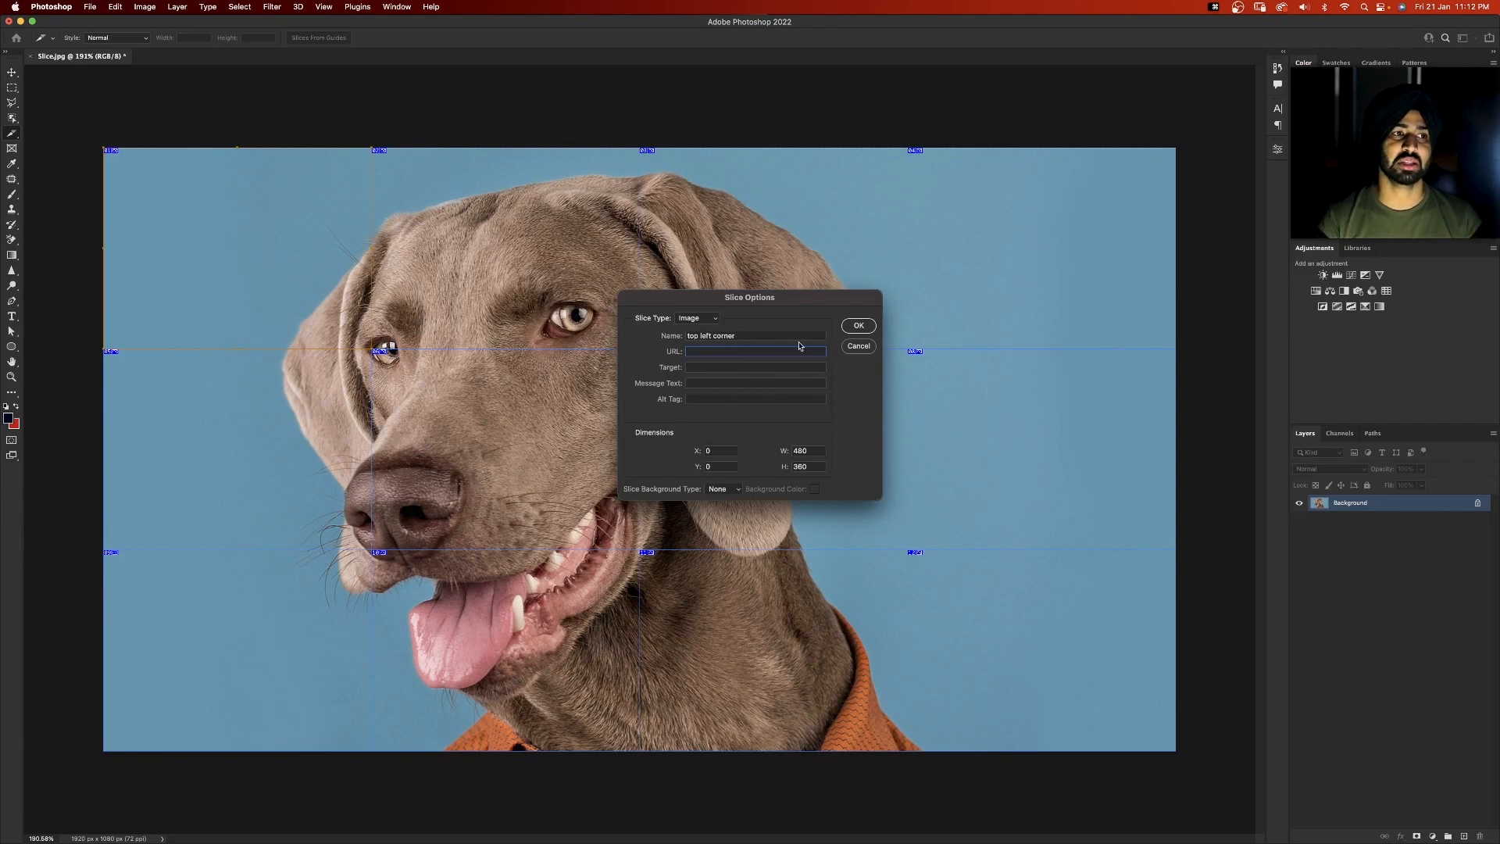
click(858, 325)
- Try the Fixed Aspect Ratio style for the Slice tool, and restore the Normal style
click(505, 265)
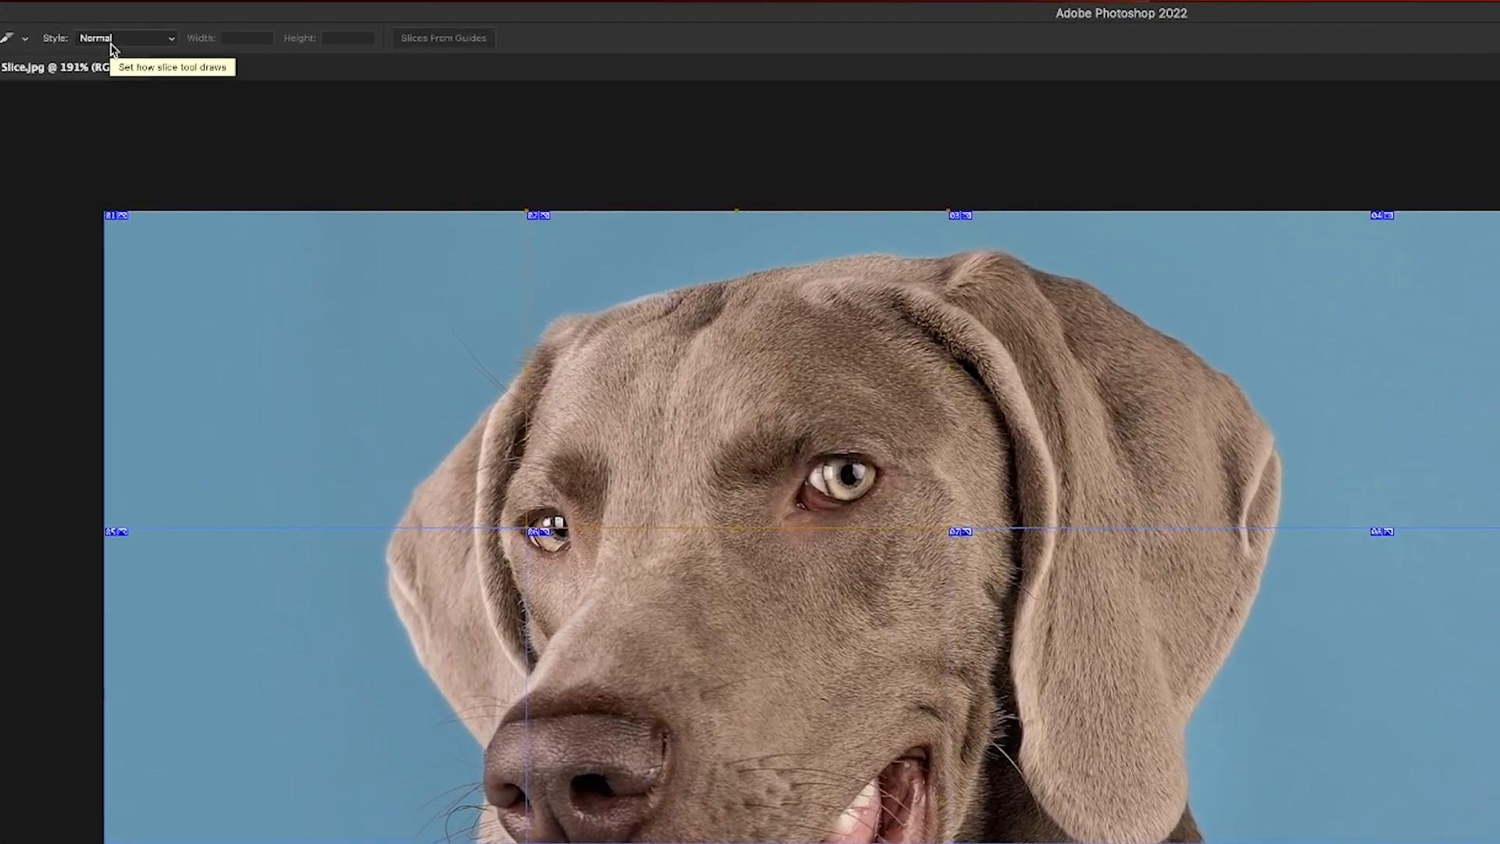
click(108, 42)
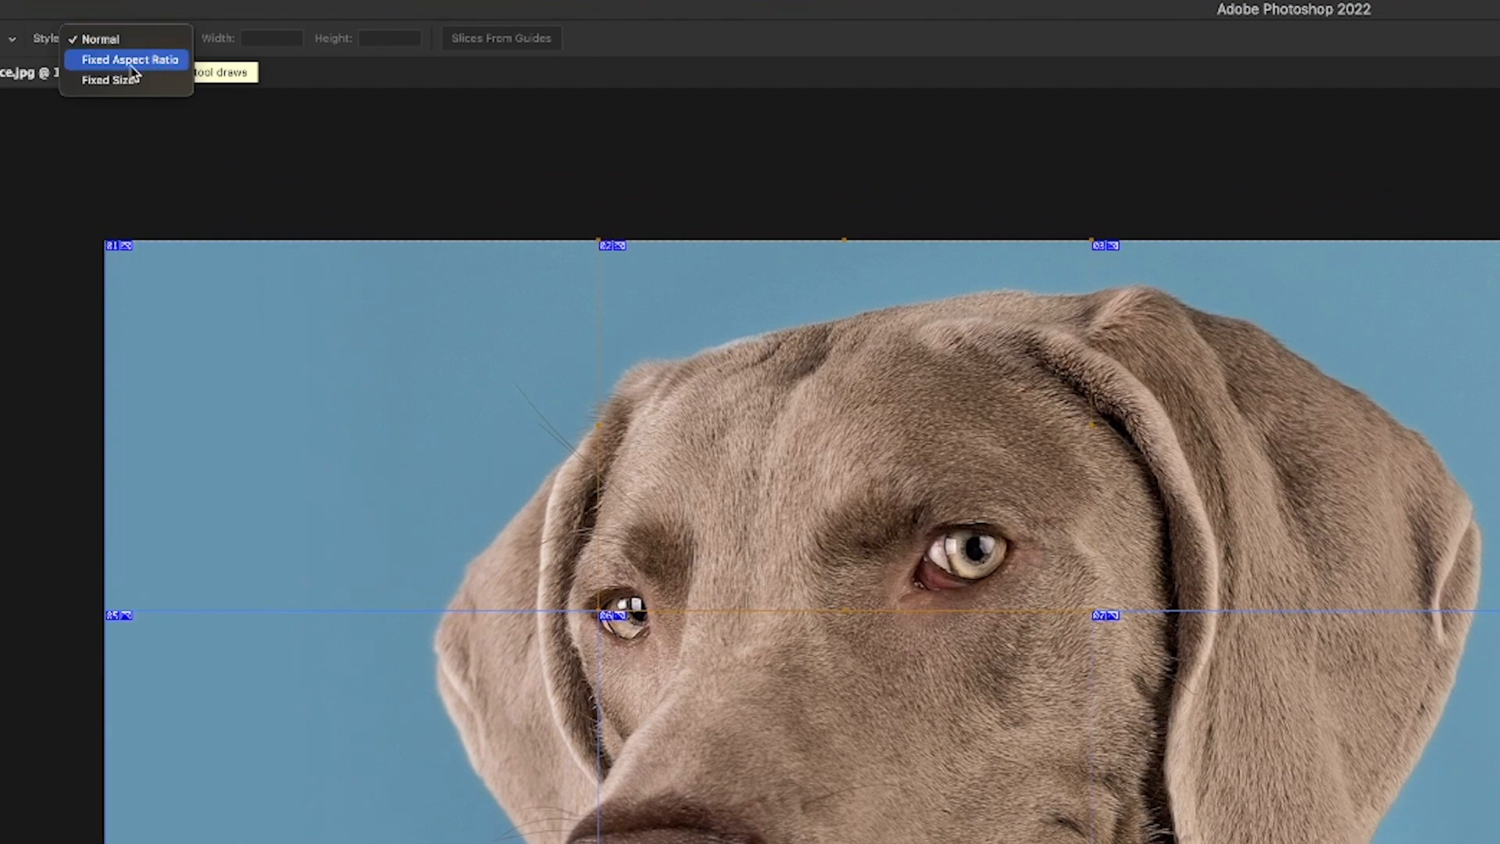
click(131, 62)
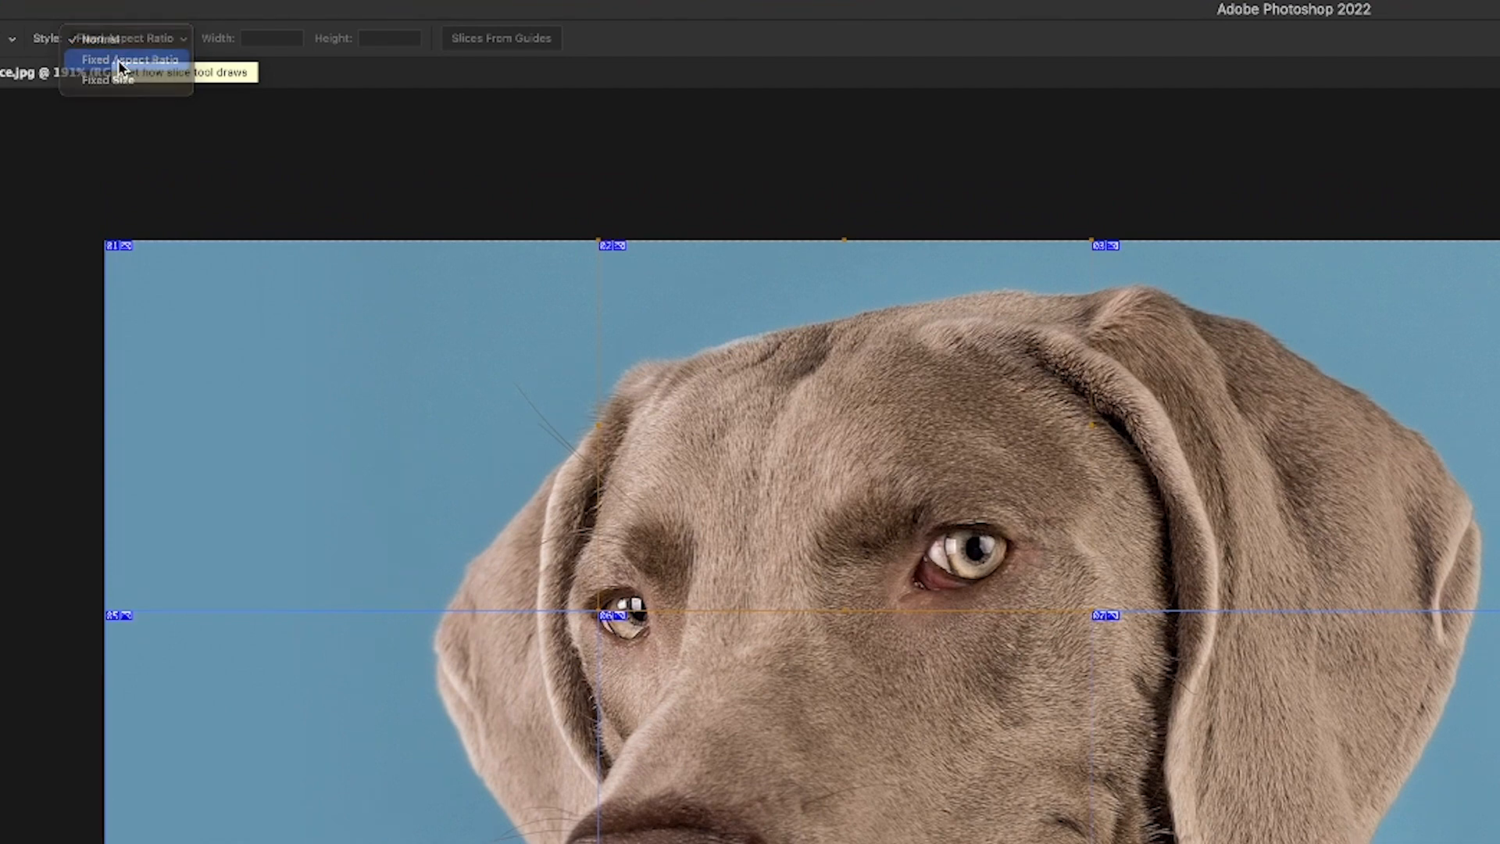
click(269, 40)
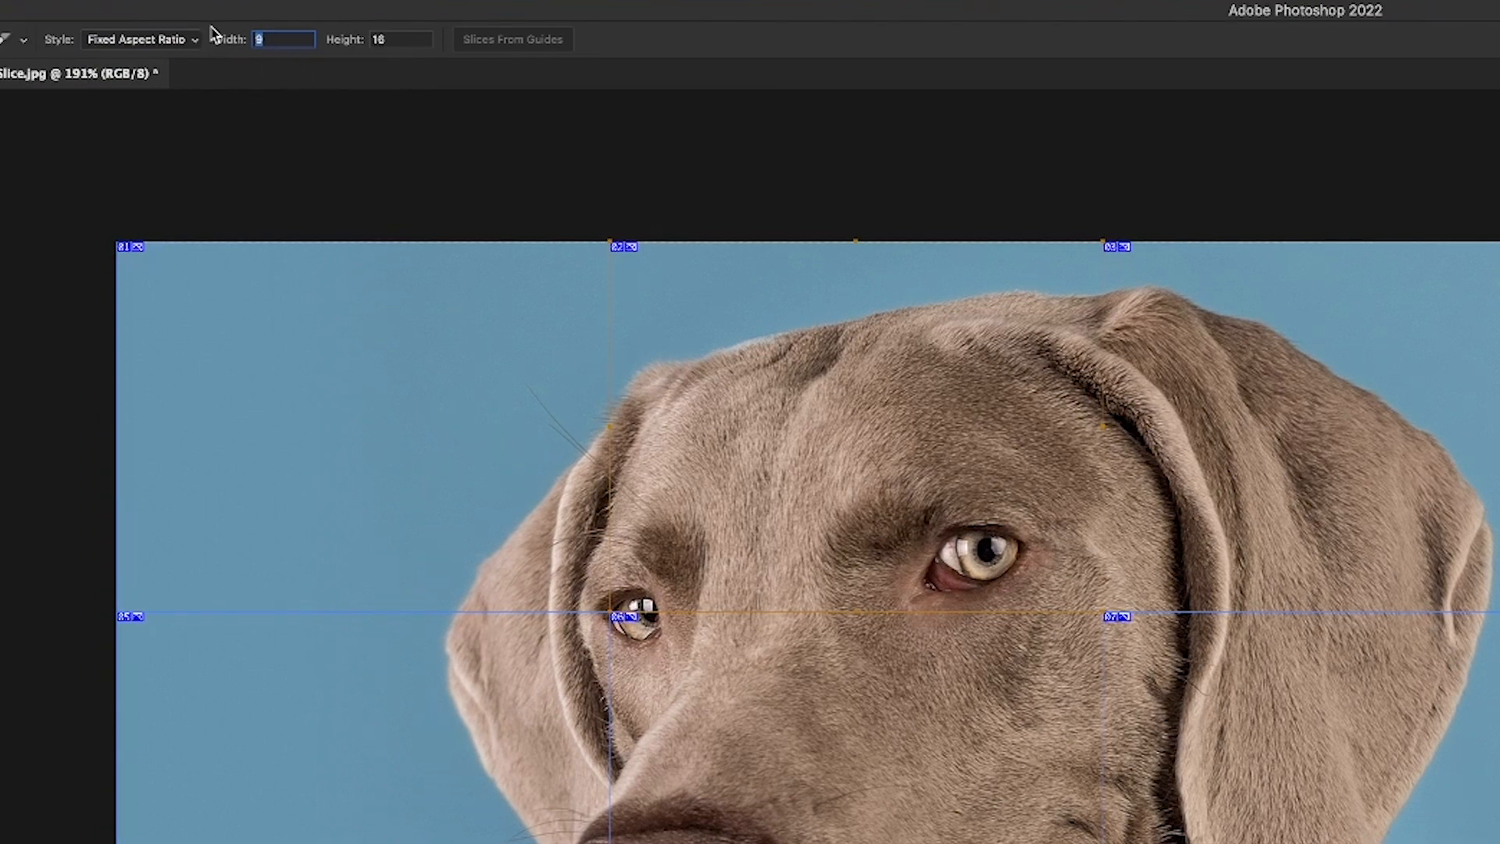
click(174, 41)
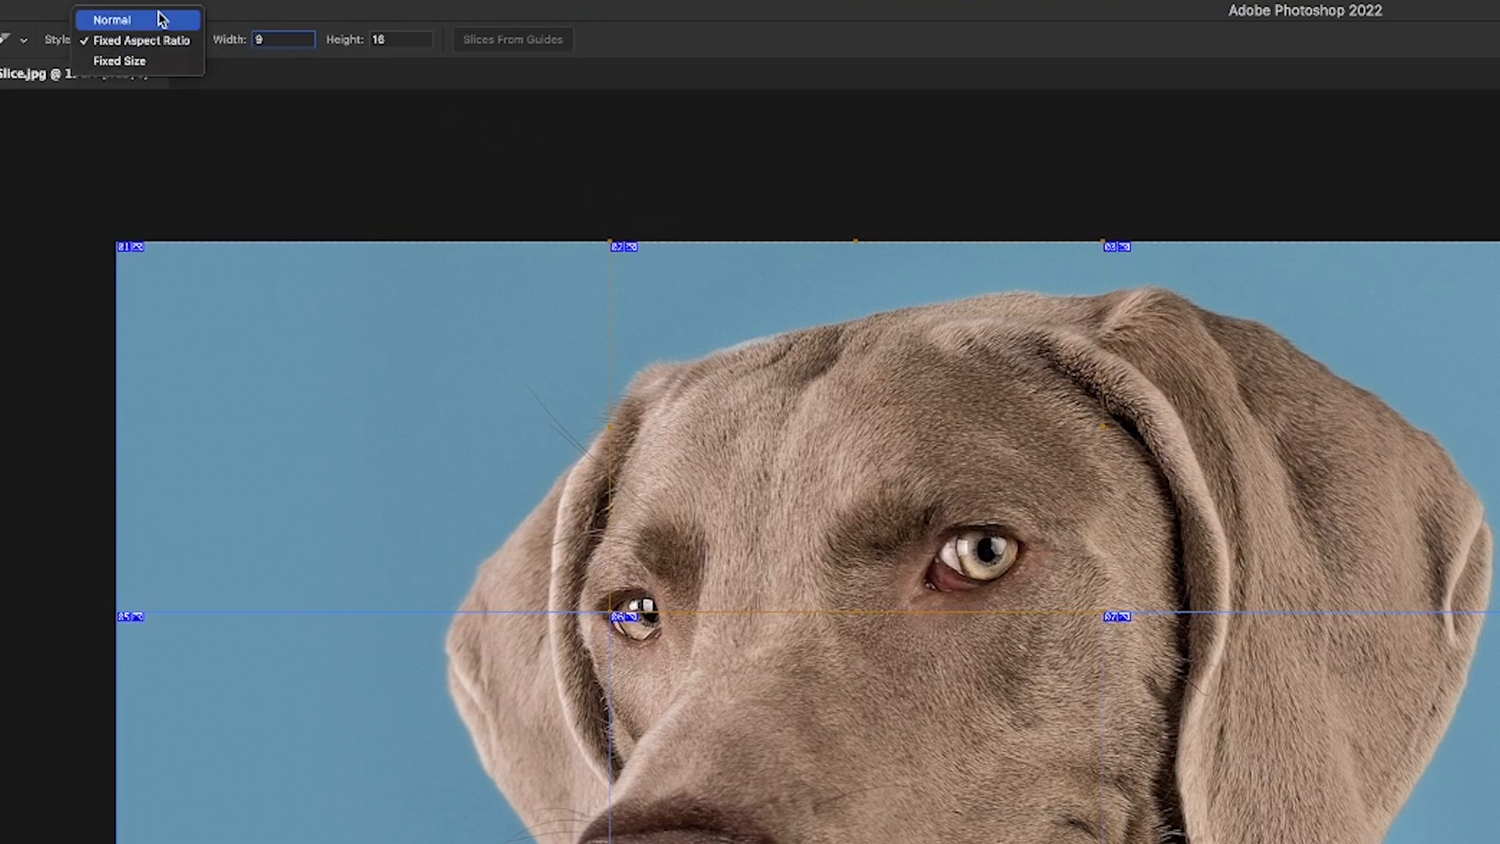
click(157, 18)
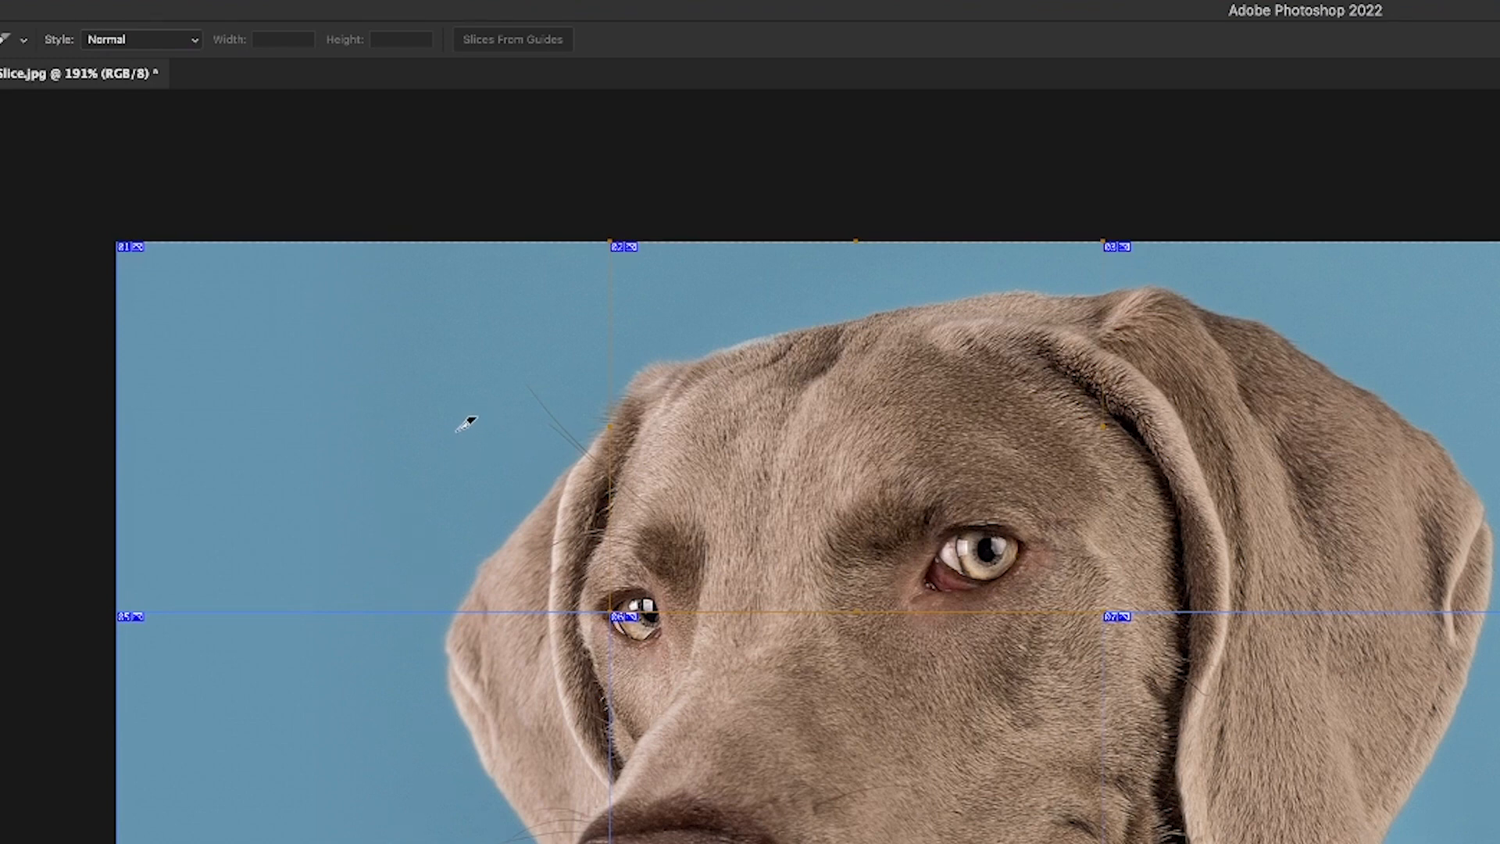
- Delete the user slice in the image's upper-left corner
right_click(464, 430)
click(485, 438)
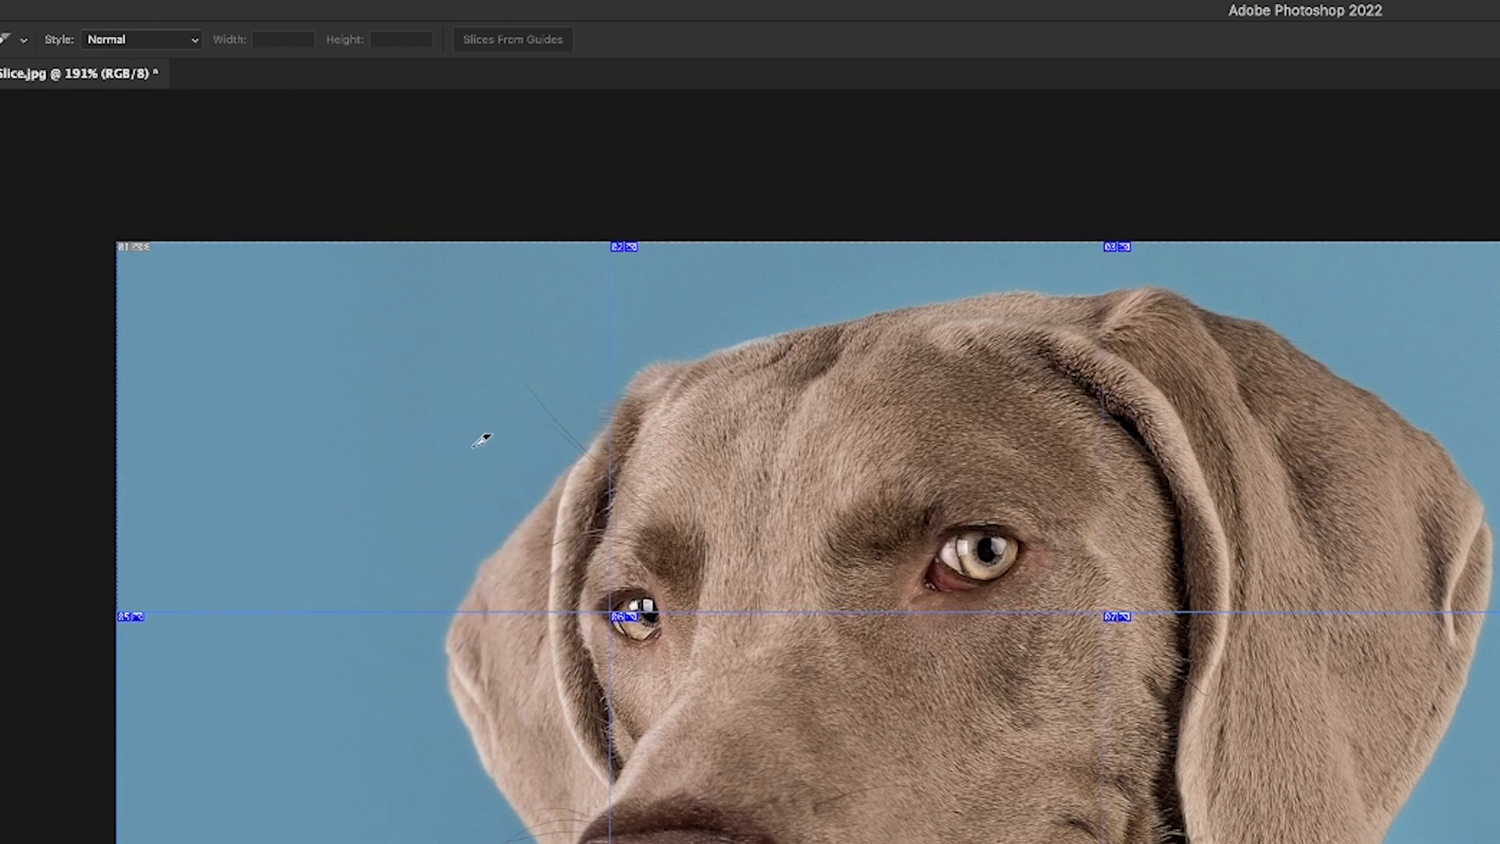
right_click(475, 423)
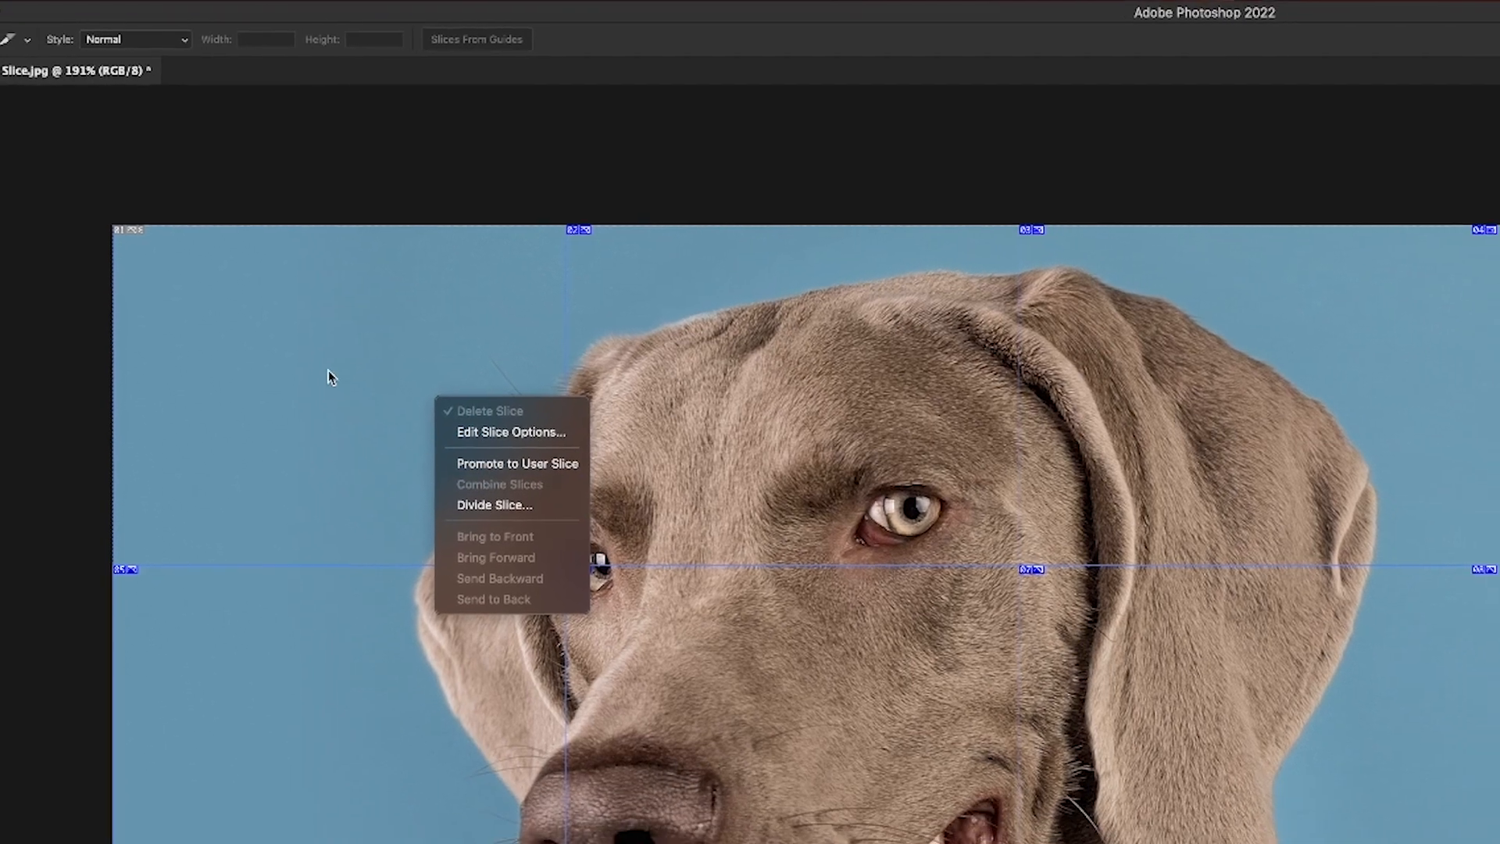
click(328, 371)
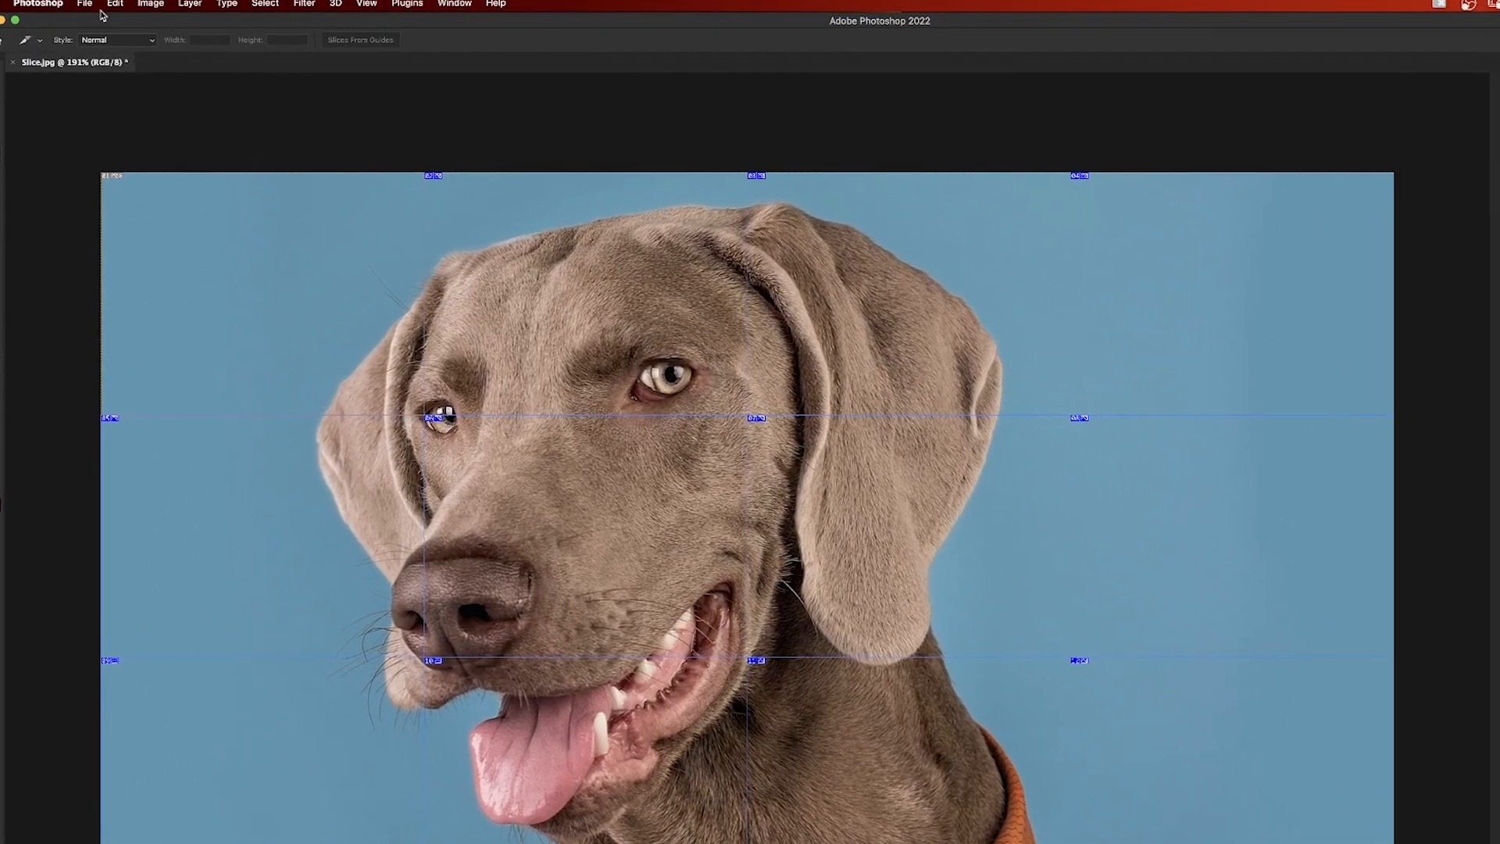
- Open the sliced photo in Save for Web (Legacy) and select the upper-left slice in the preview
click(90, 5)
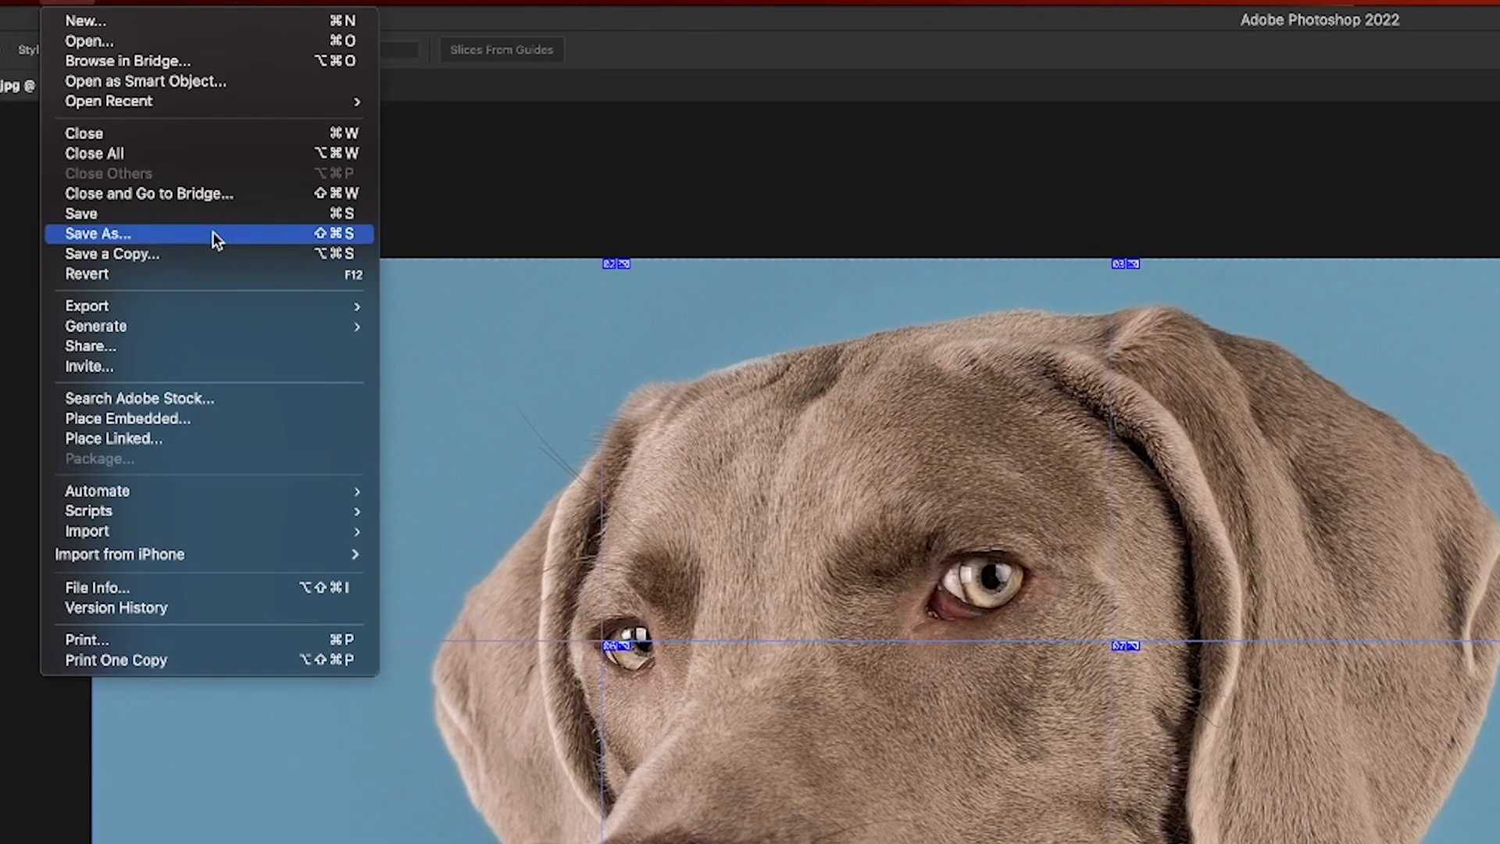
mouse_move(293, 308)
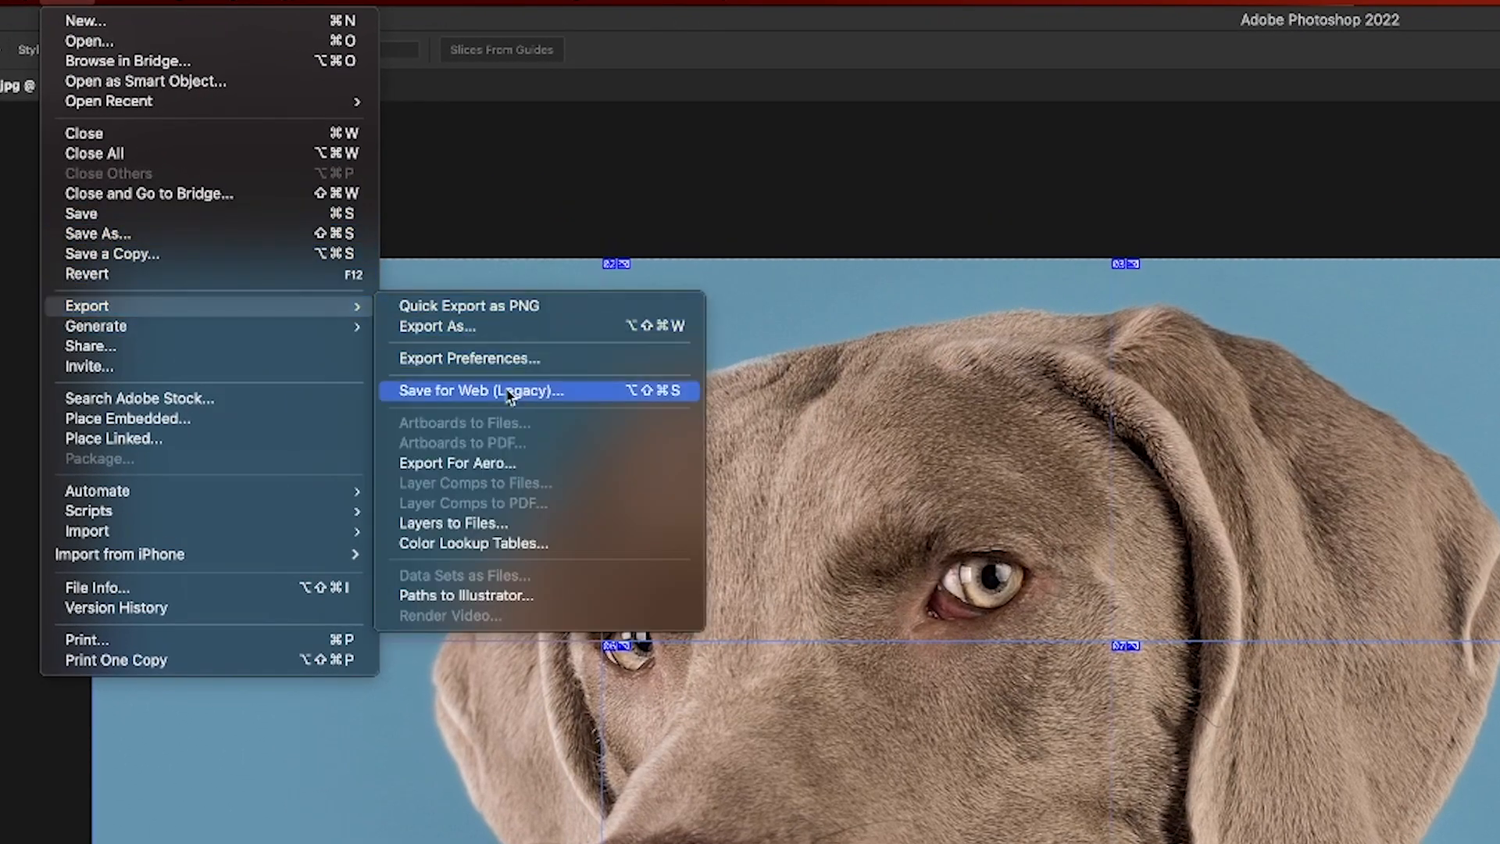
click(466, 391)
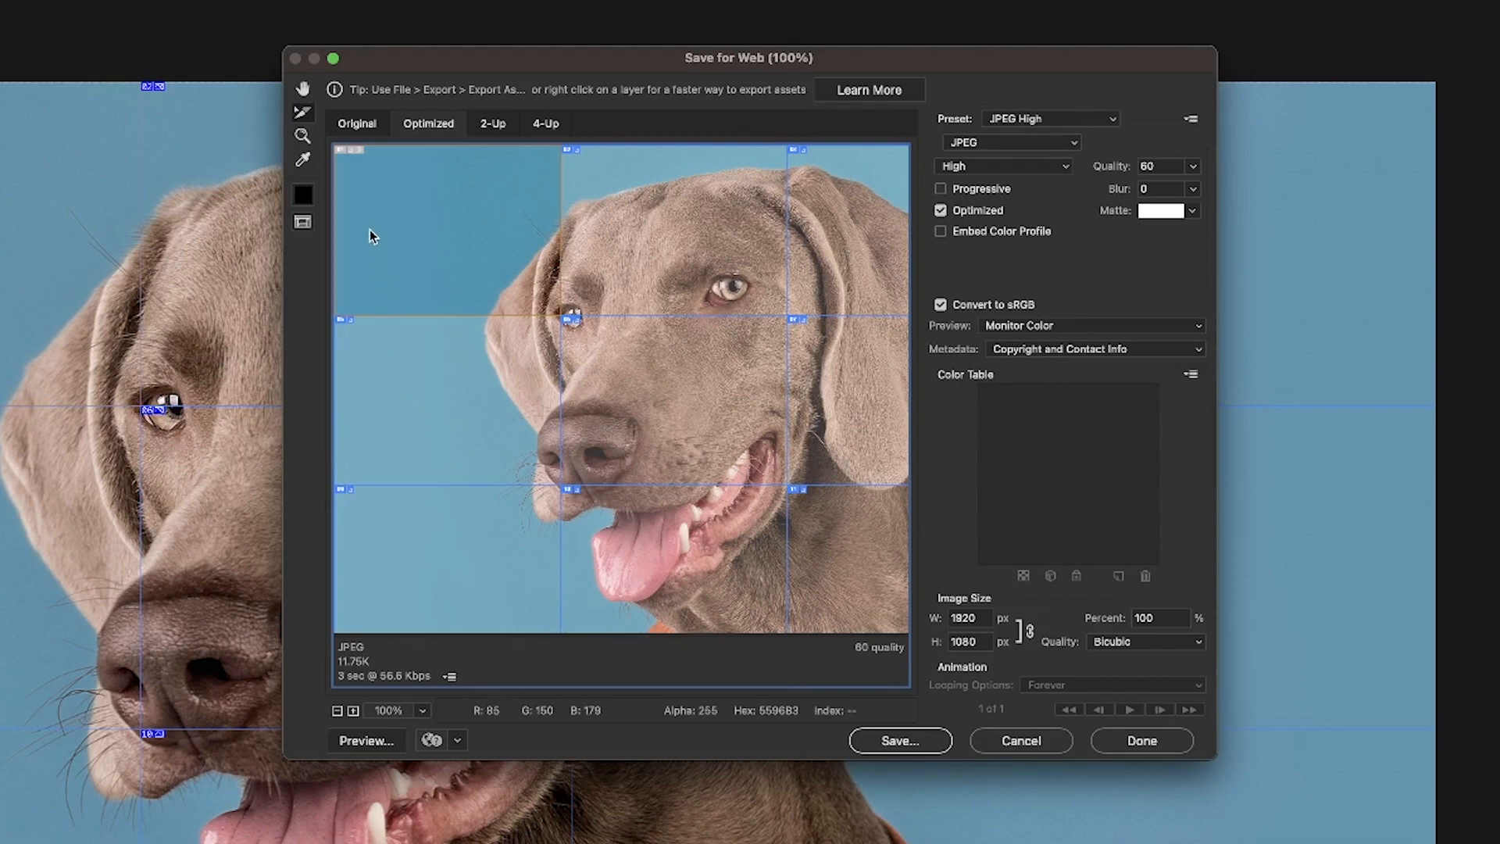
click(607, 218)
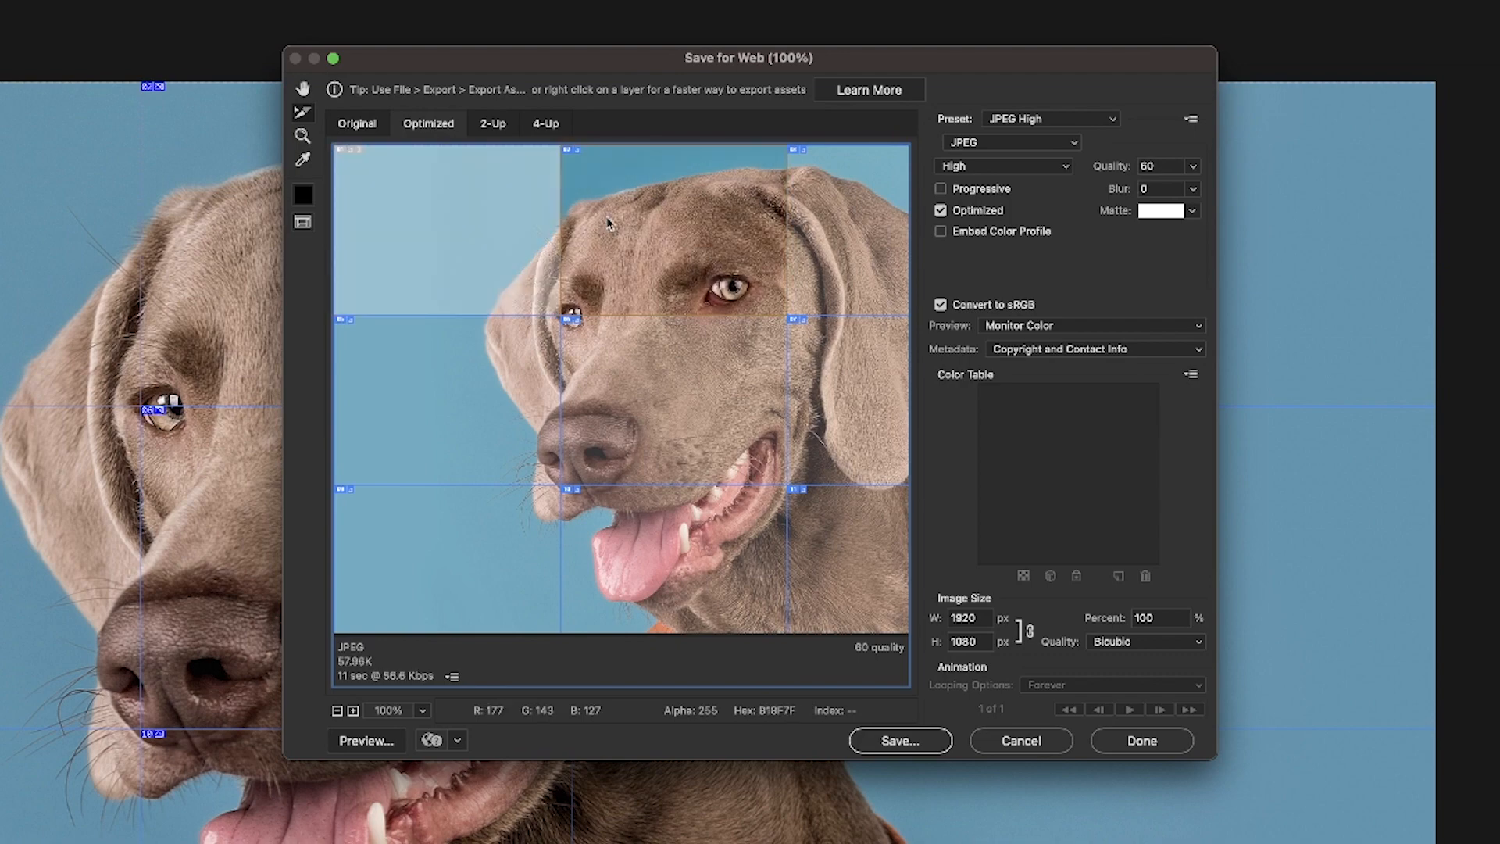
click(490, 227)
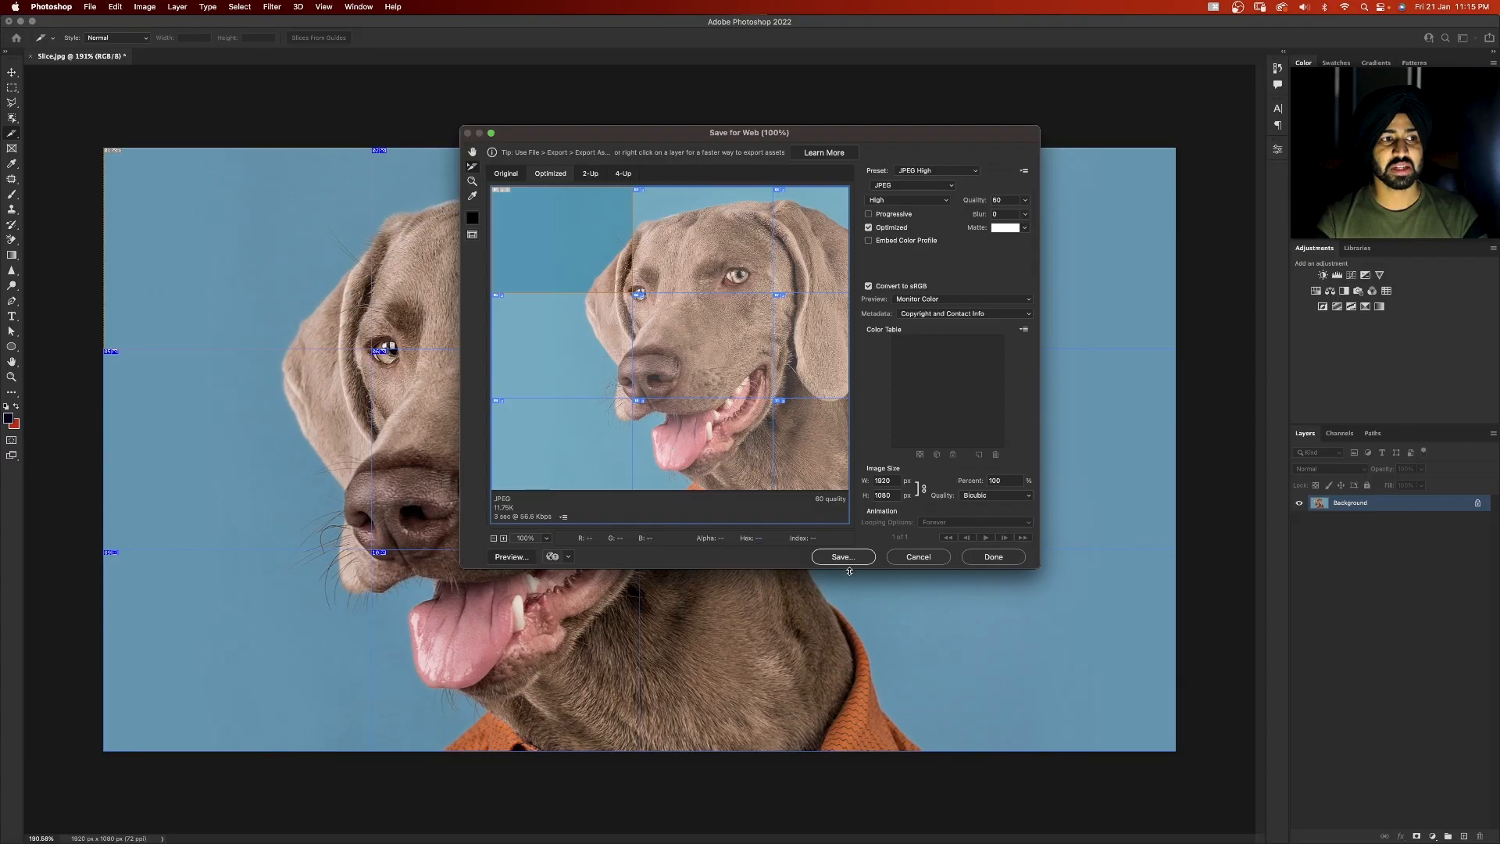
- Save the optimized slices as Slice.html in folder 11, using HTML and Images, Default Settings and All Slices
click(842, 556)
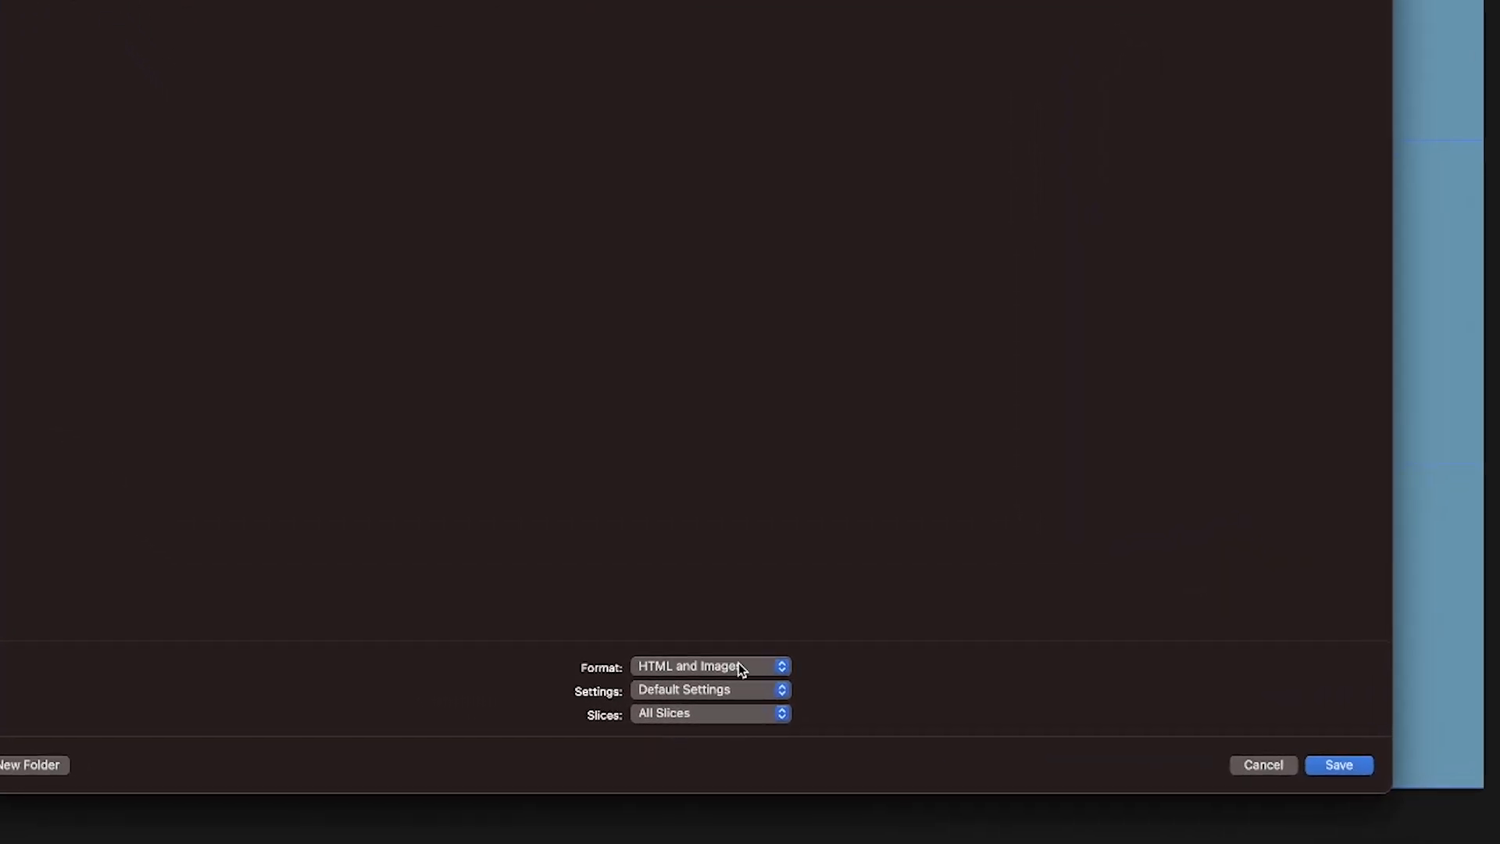
click(742, 670)
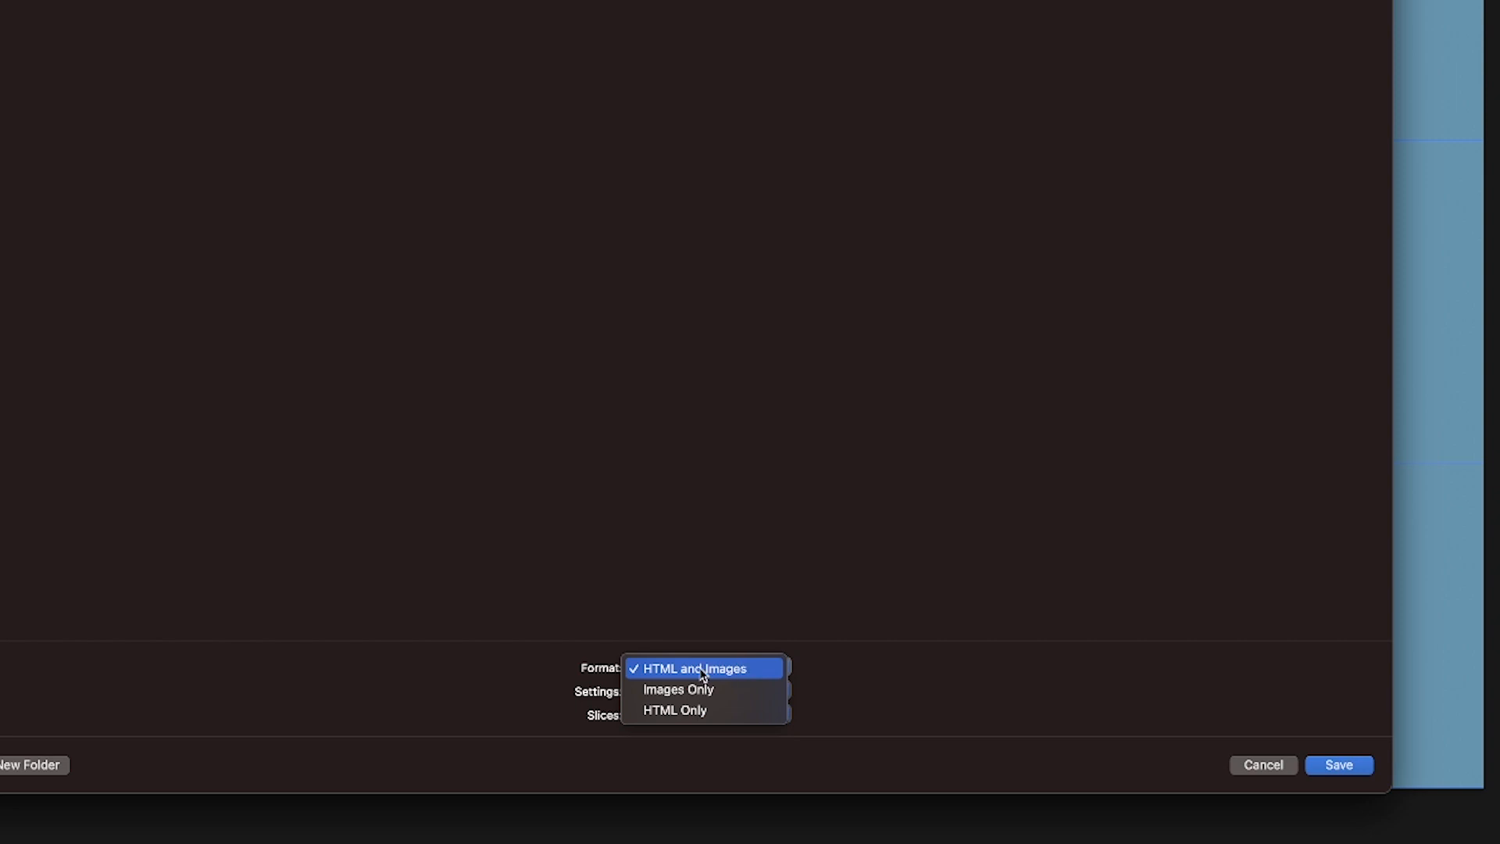
click(703, 671)
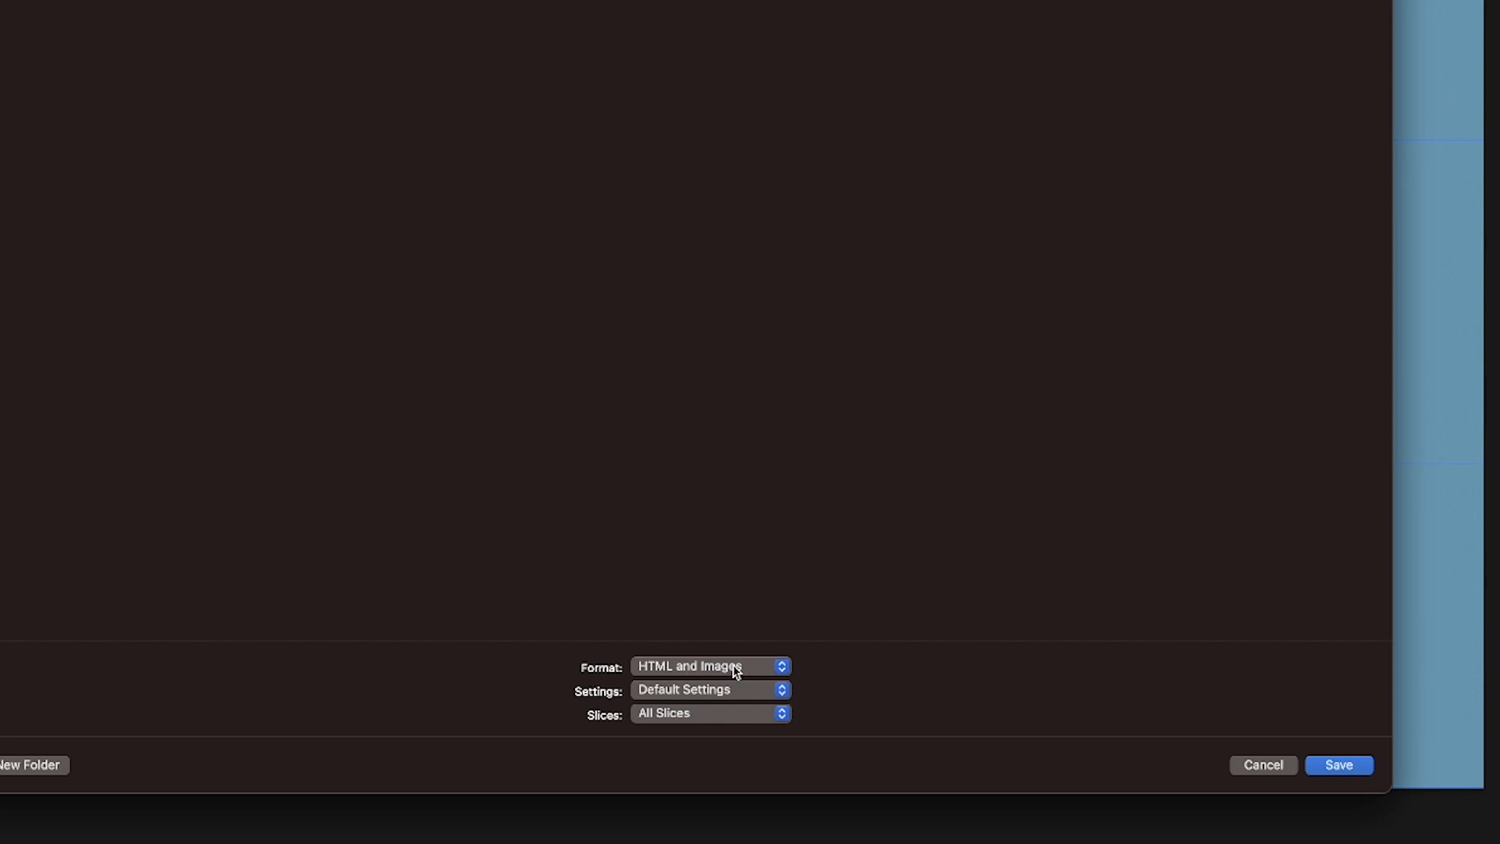
click(778, 692)
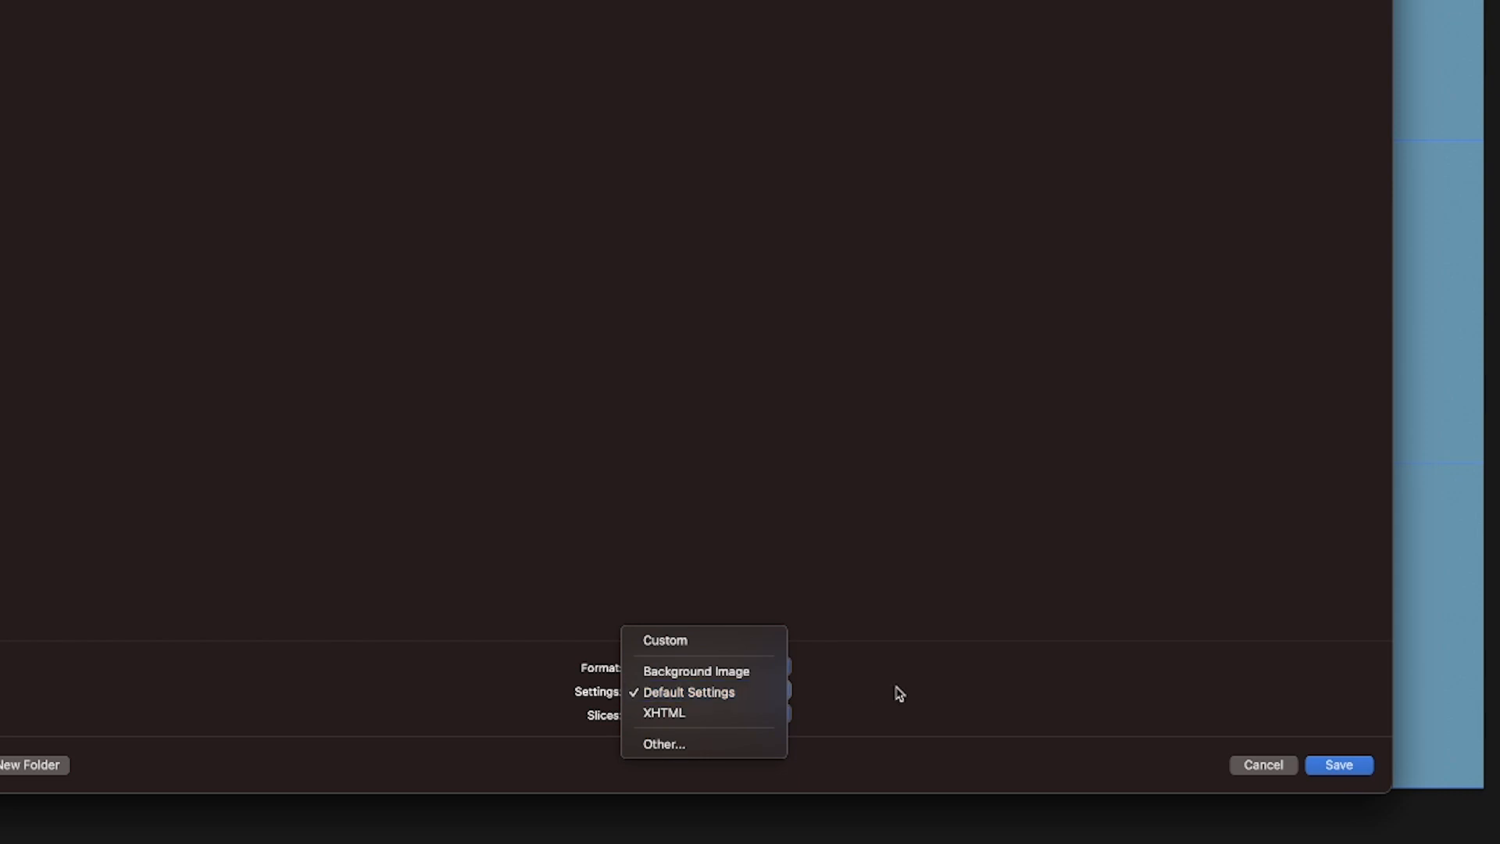
click(899, 693)
click(774, 714)
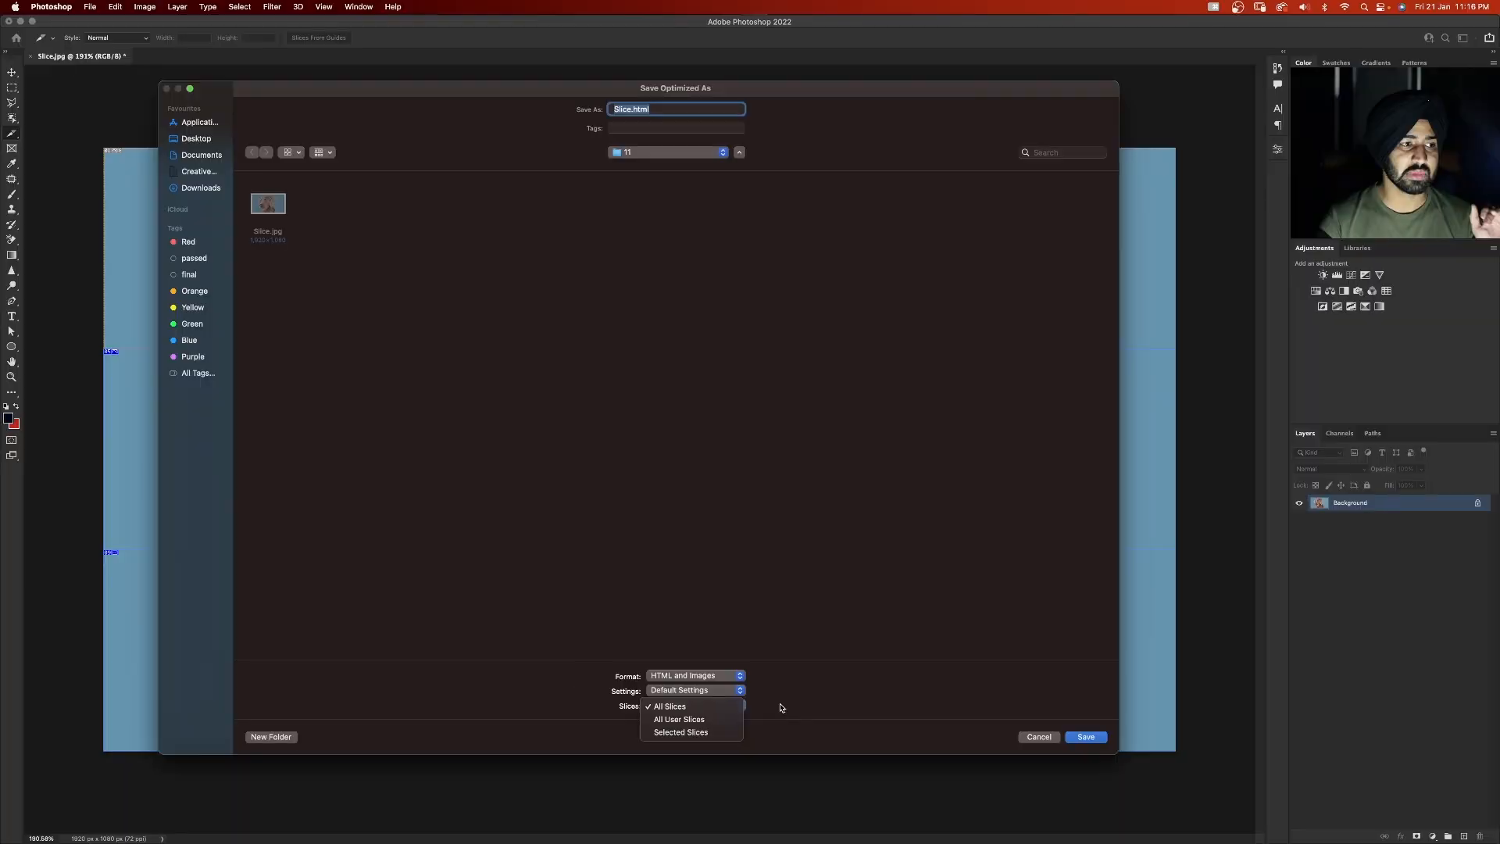
click(847, 718)
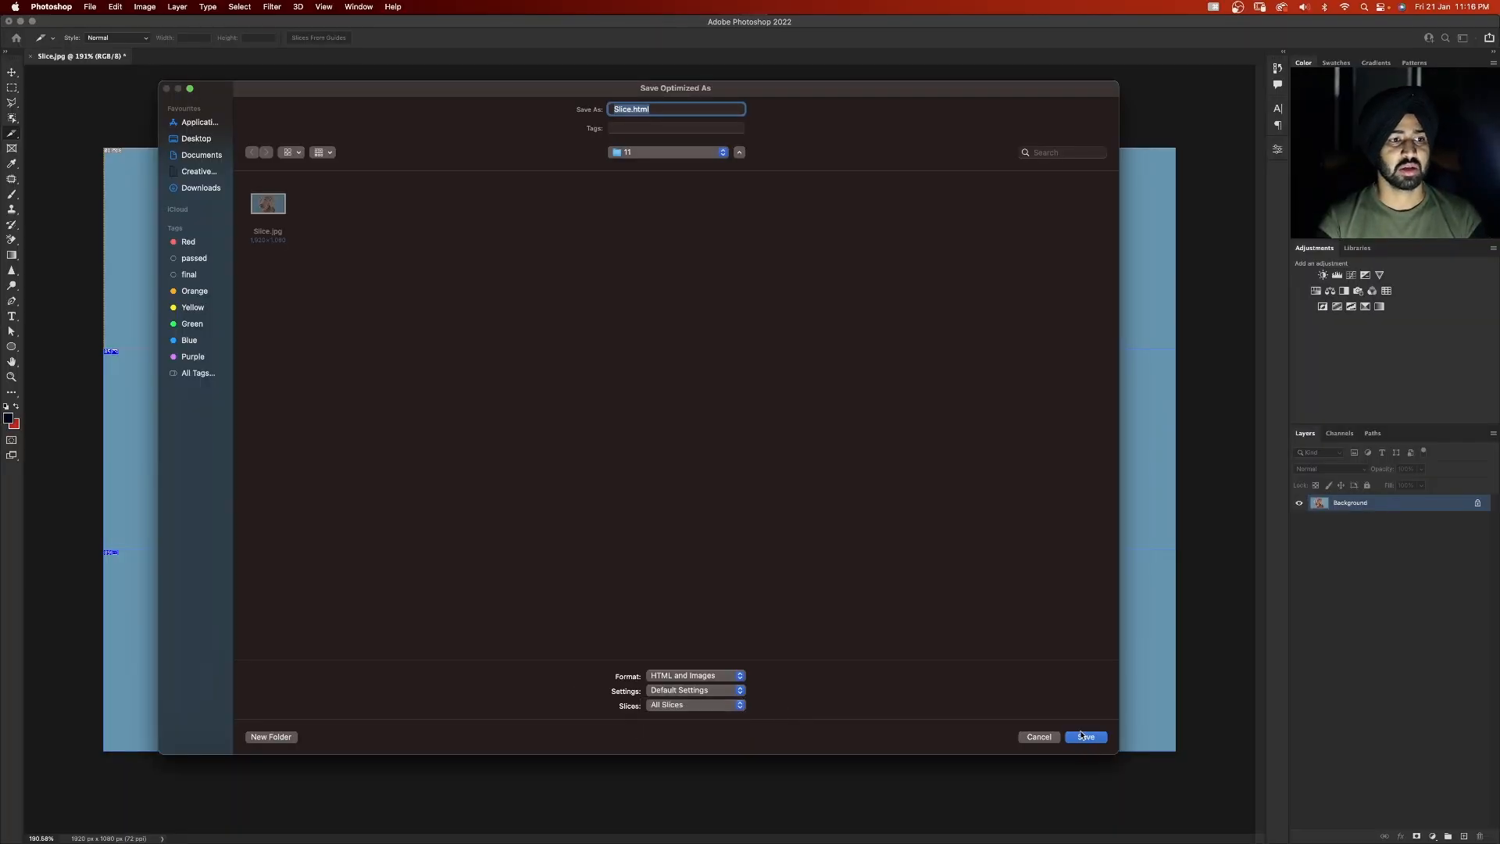
click(1085, 737)
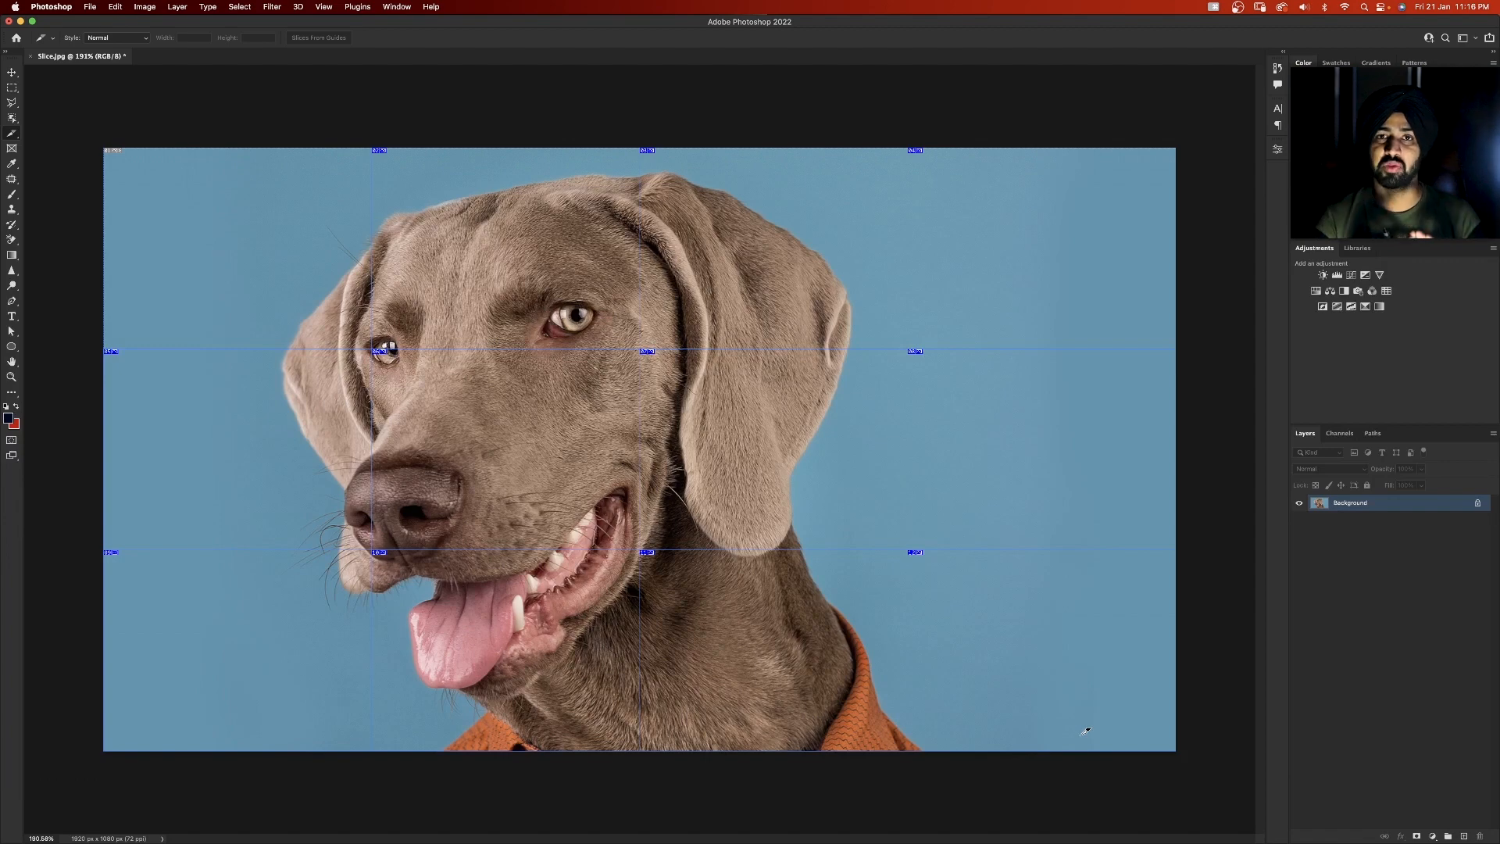
- Preview the exported Slice.html in Finder and examine the slice JPEGs in the images folder
key(space)
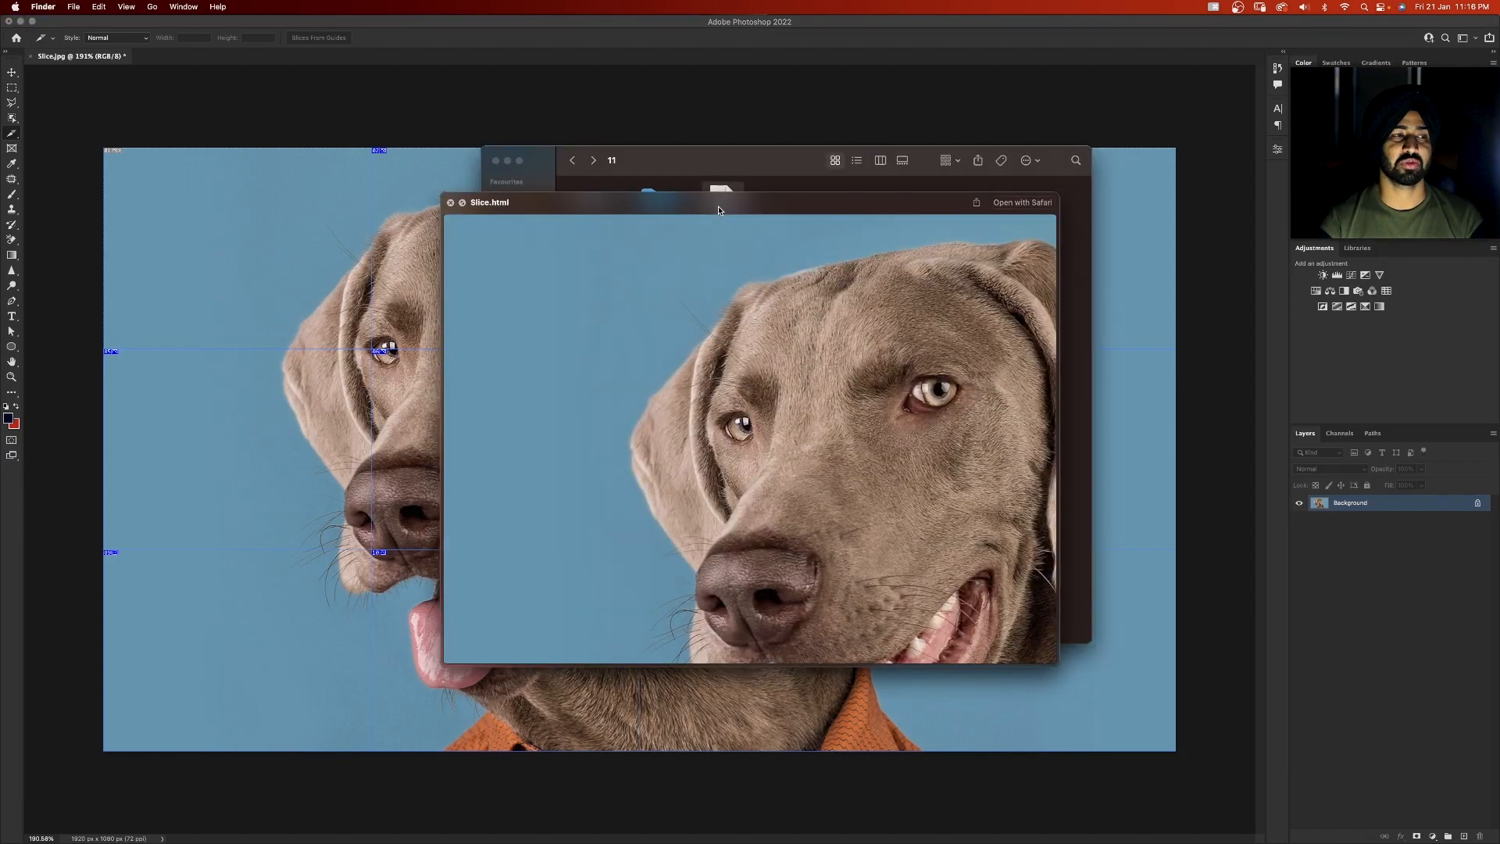
key(space)
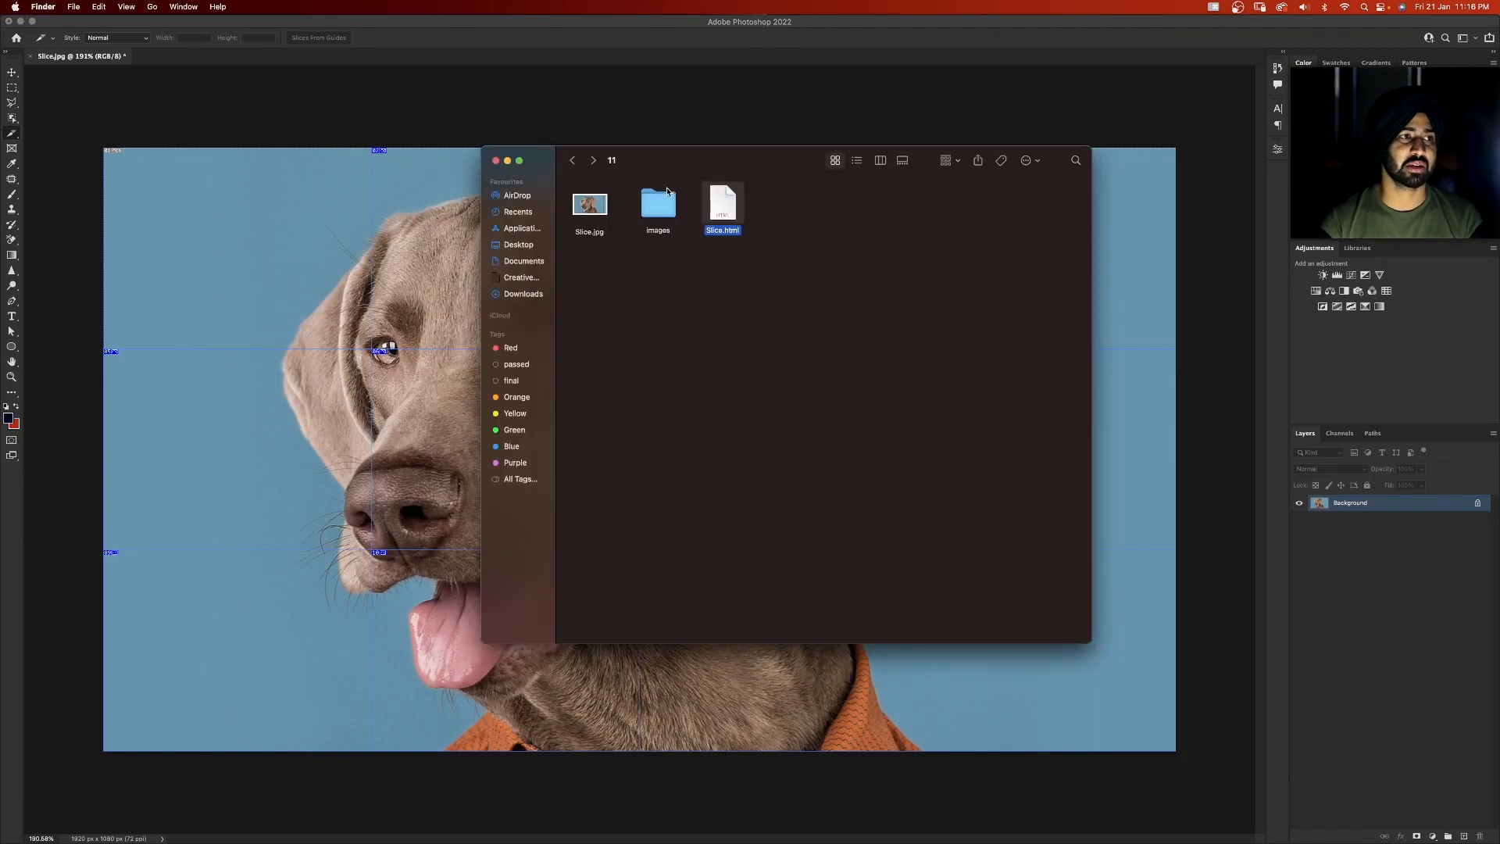
double_click(660, 199)
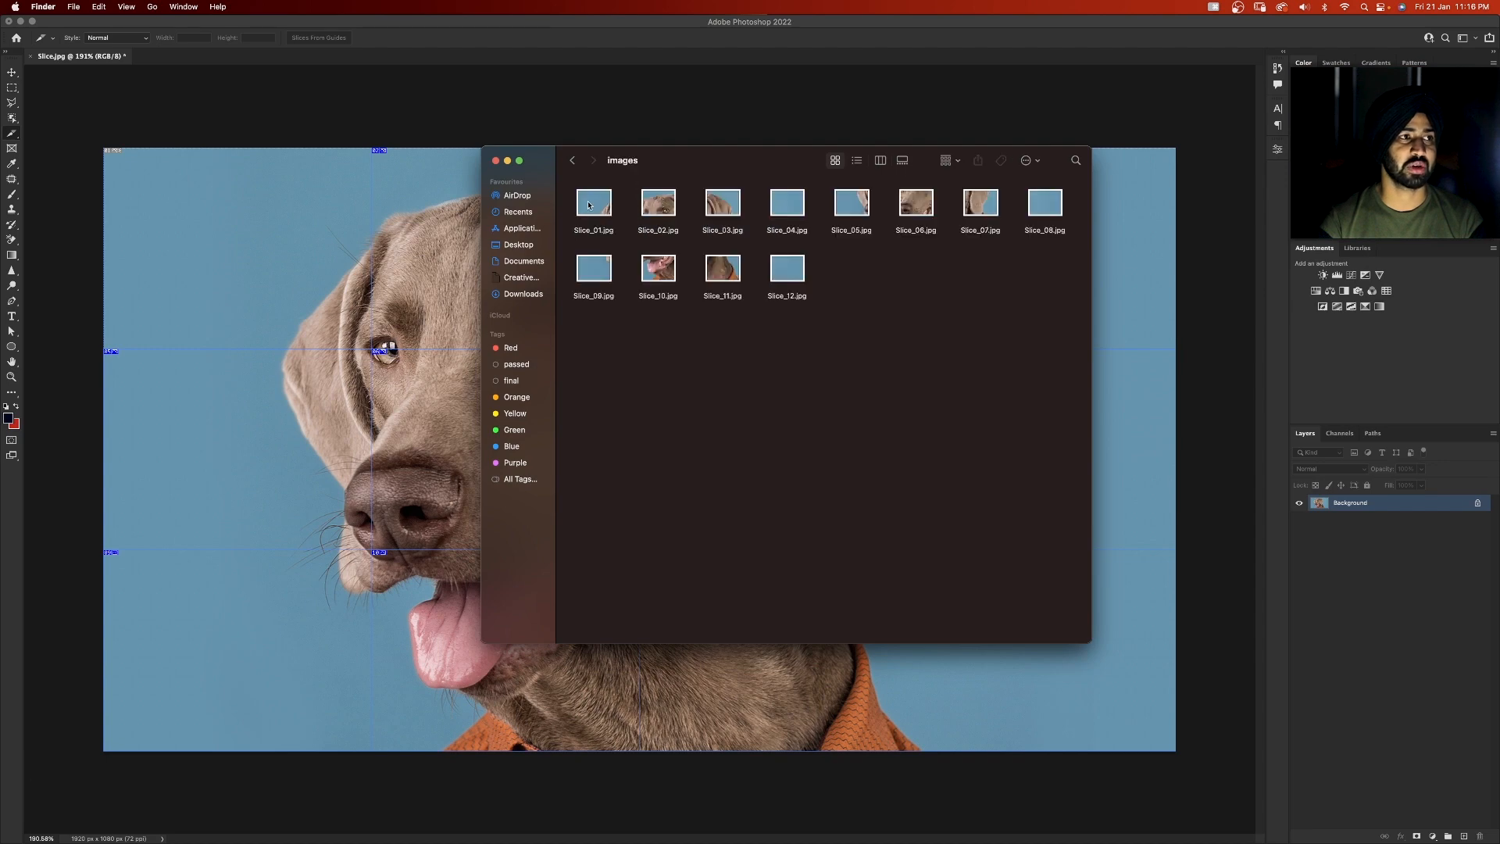
click(588, 205)
key(space)
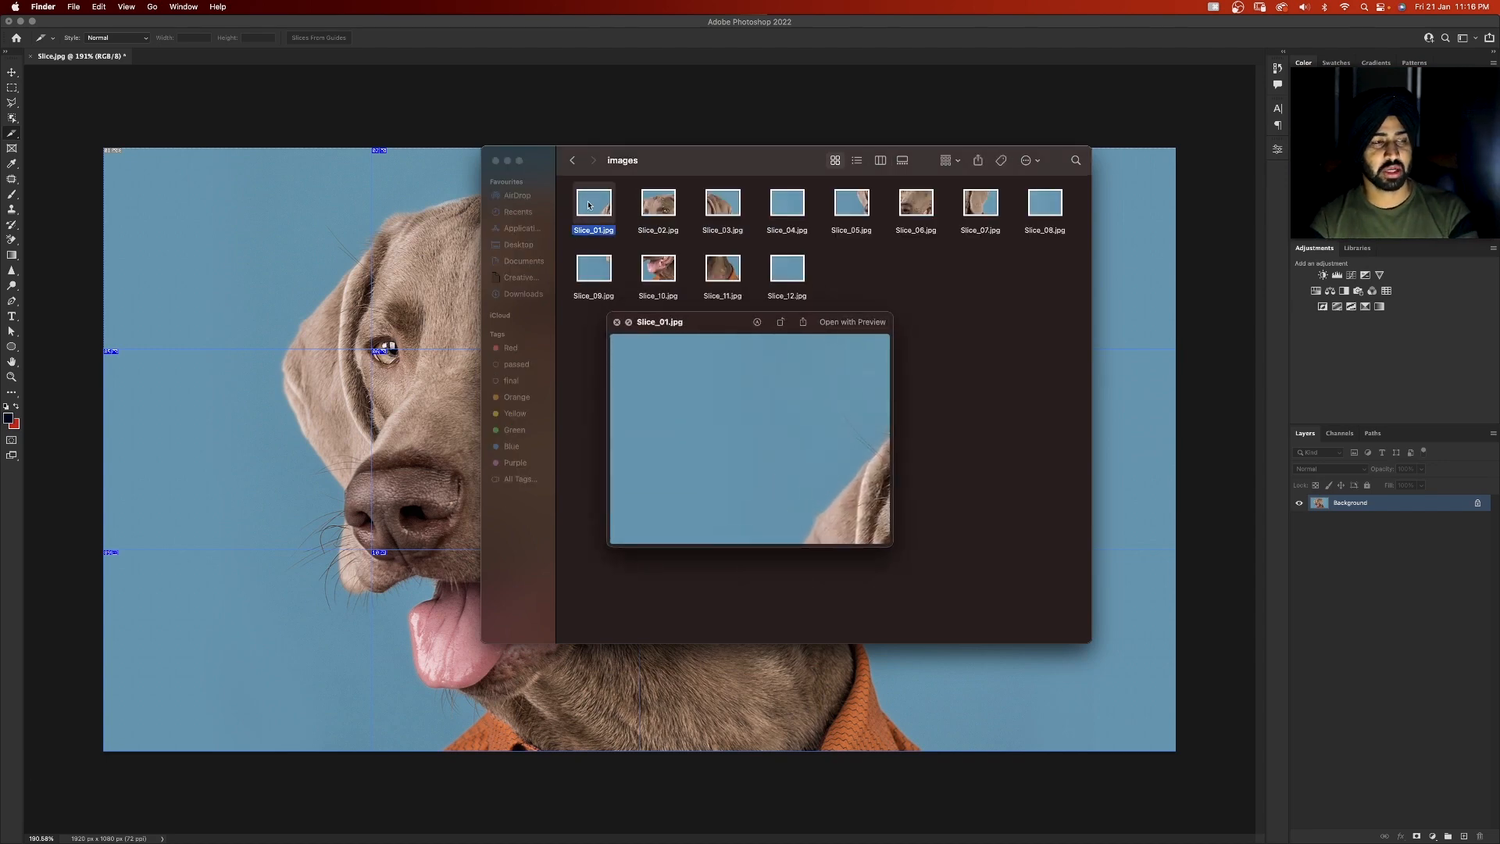
key(Right)
key(Right)
key(Right)
key(Right)
key(Right)
key(Right)
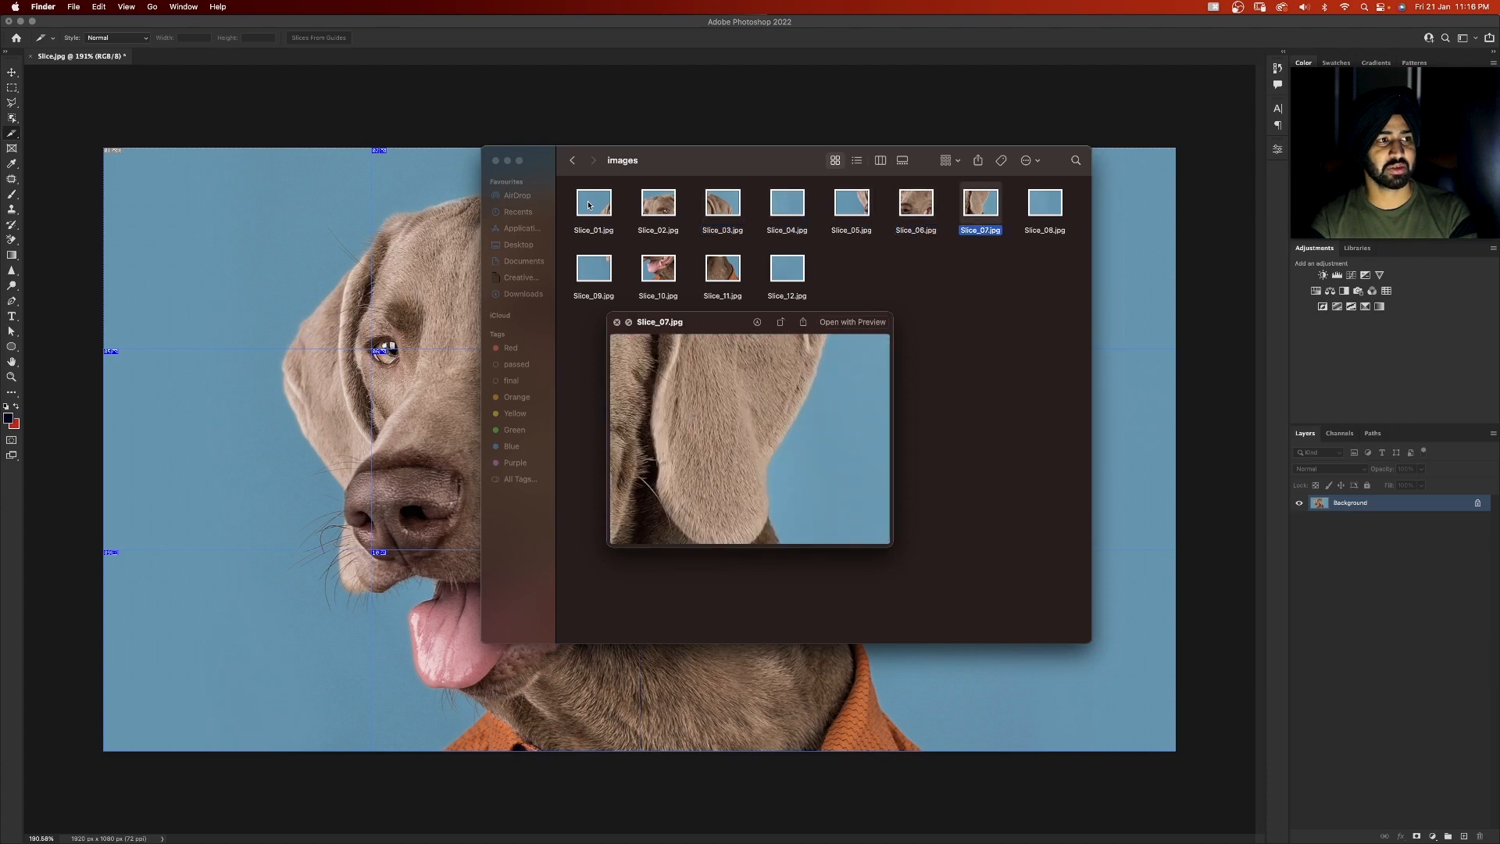
key(Right)
click(588, 264)
key(Right)
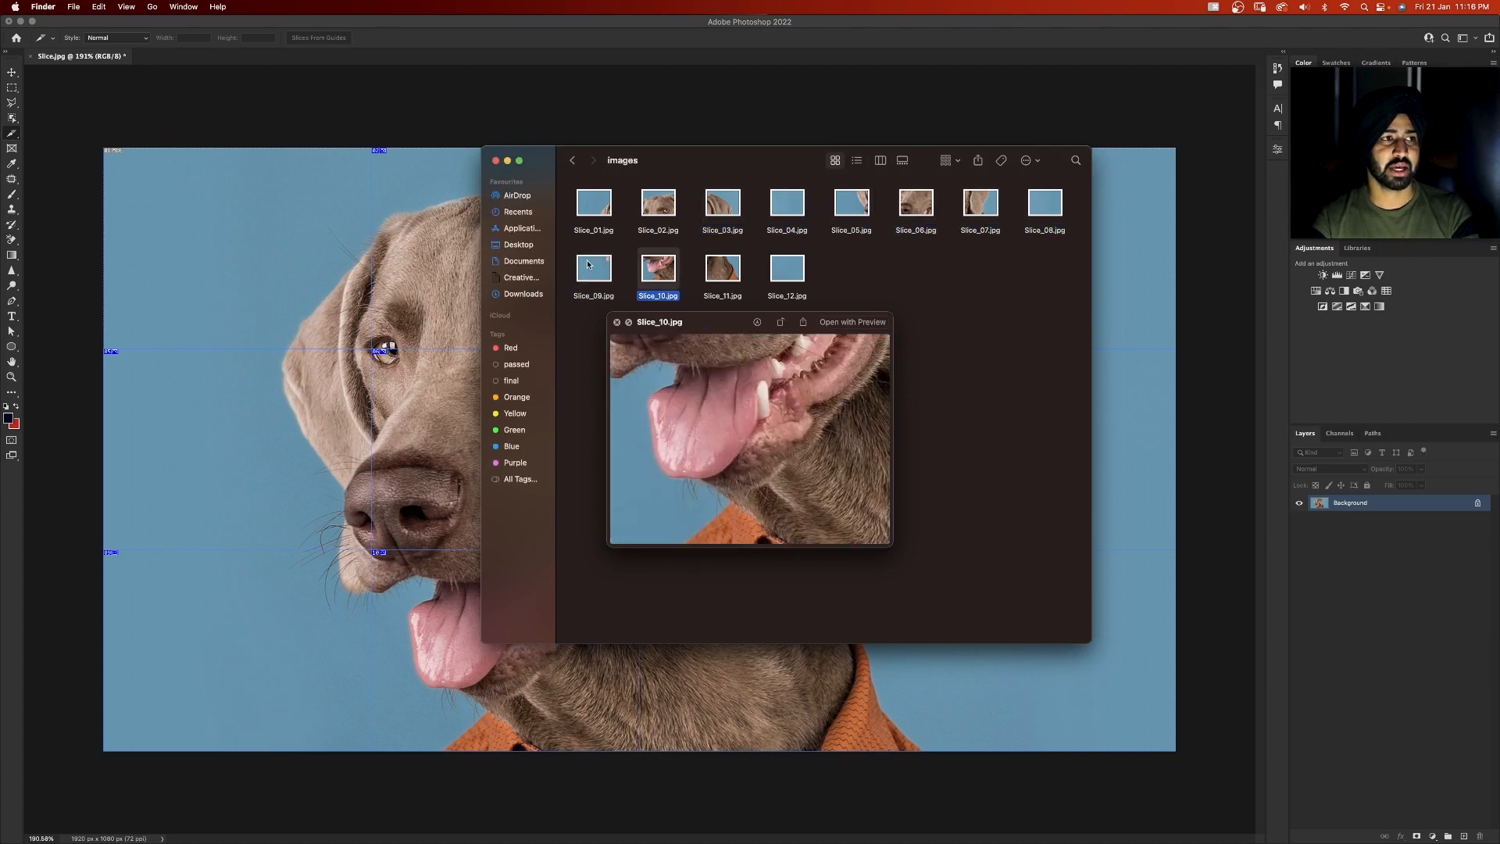
key(Right)
key(Right)
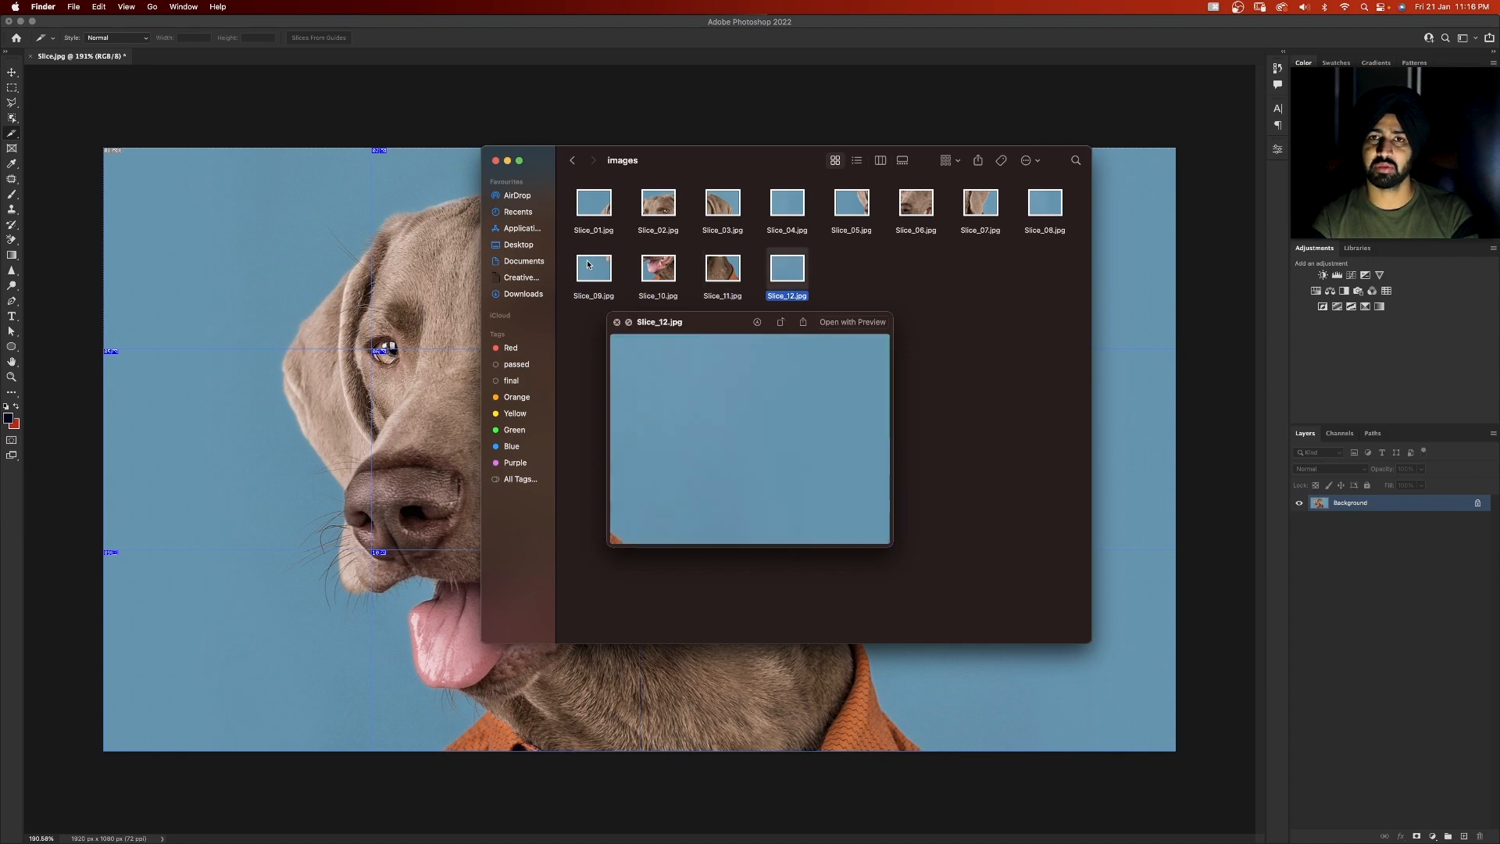
key(space)
- Open the exported Slice.html in Dreamweaver and review the table rows that hold the slice images
click(571, 161)
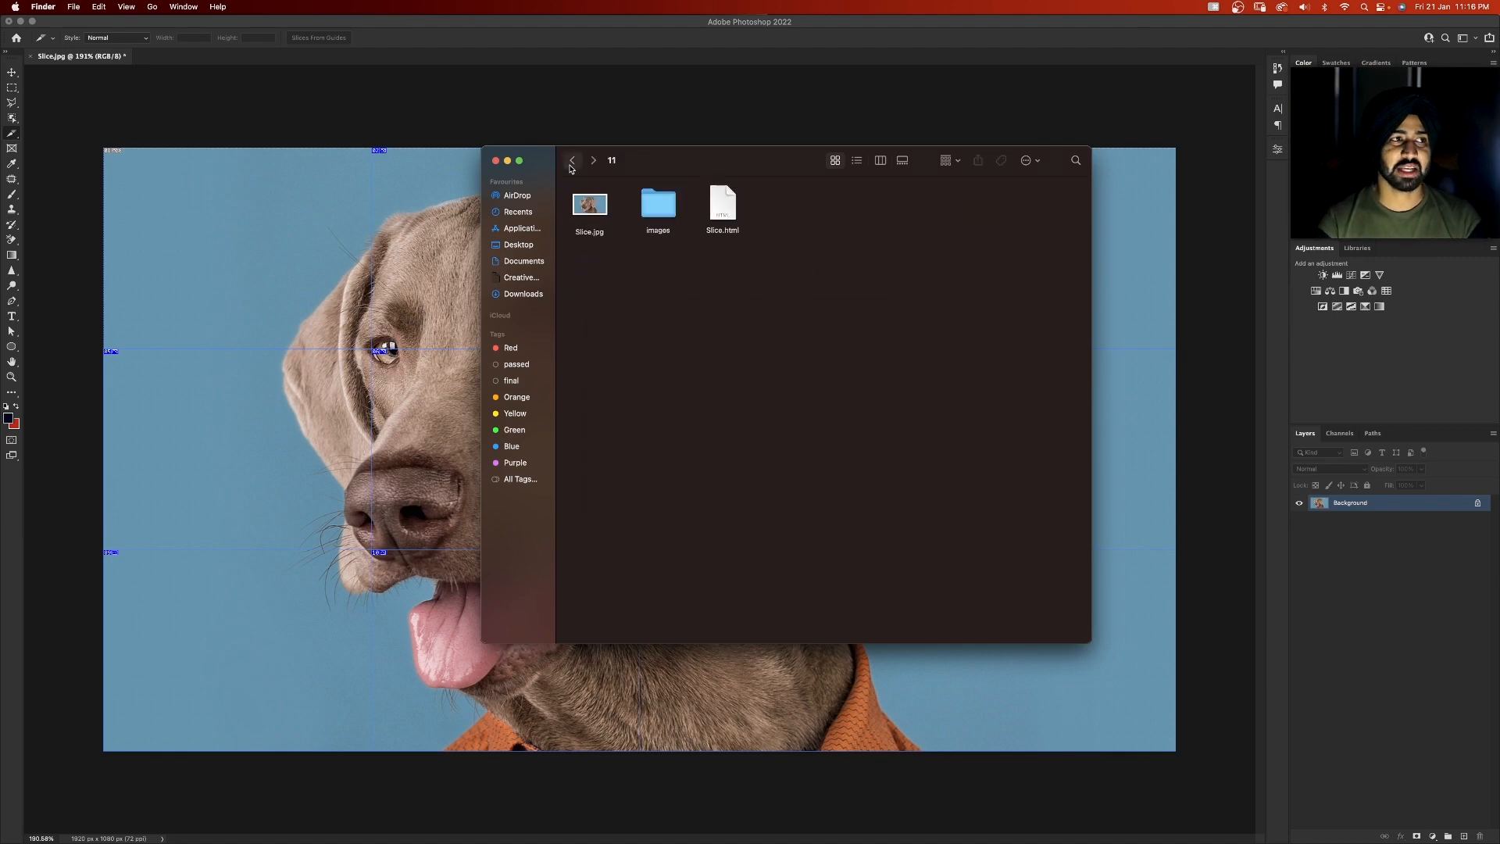
click(726, 209)
right_click(726, 209)
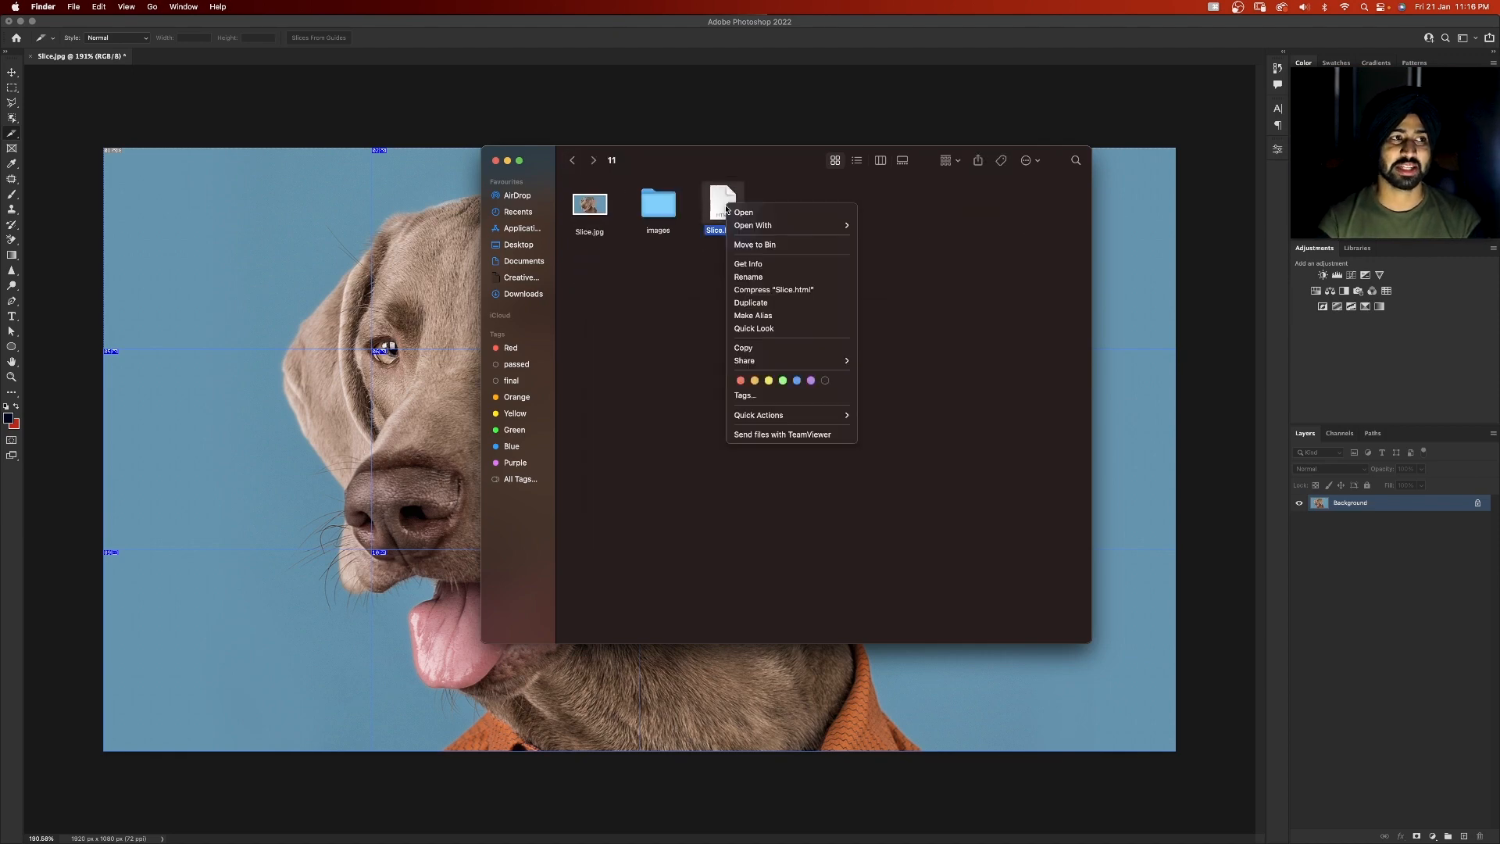
mouse_move(805, 227)
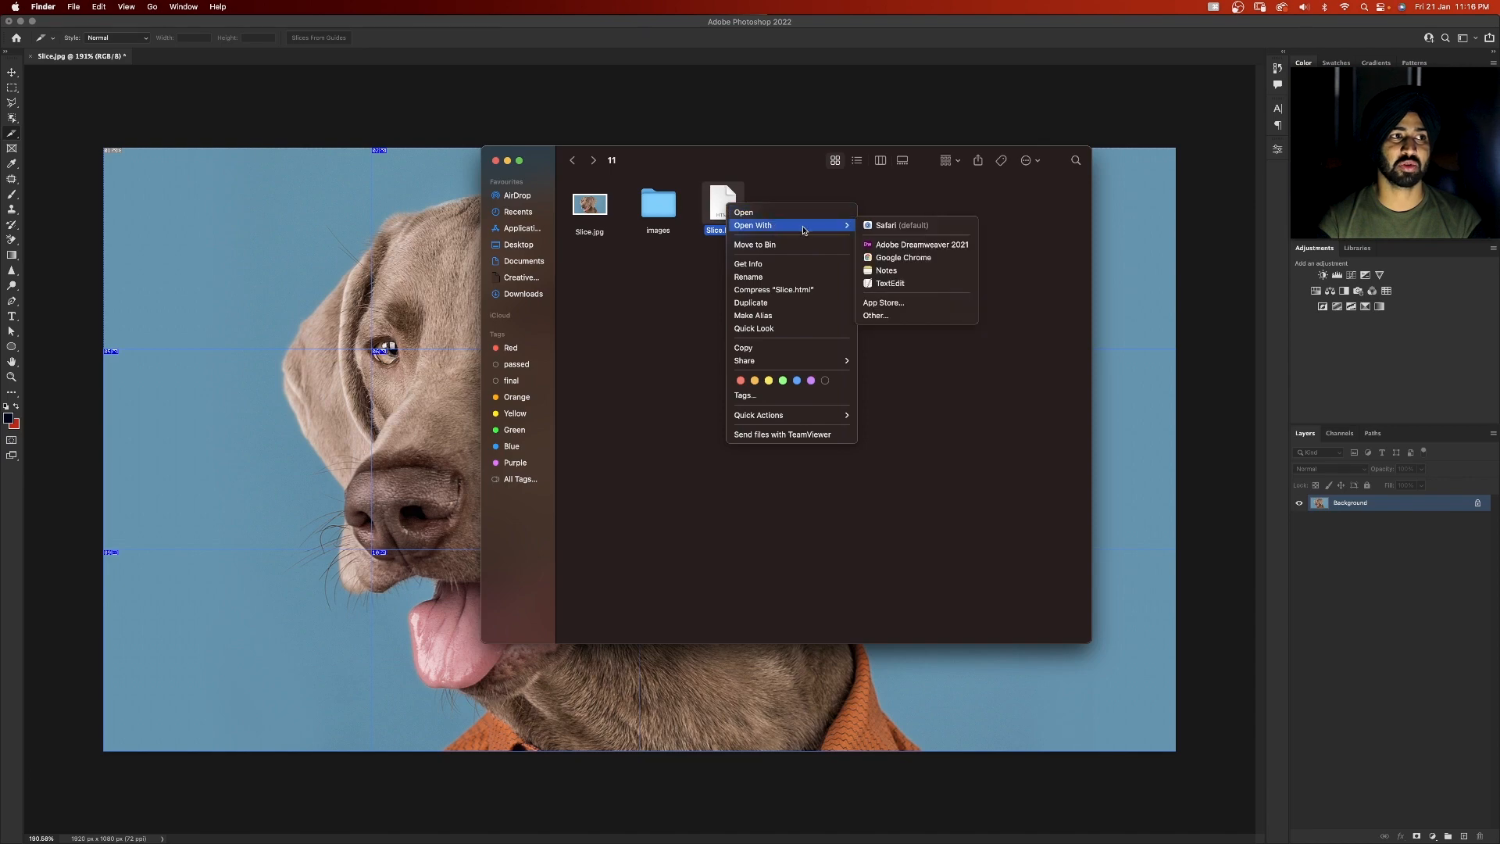
click(895, 258)
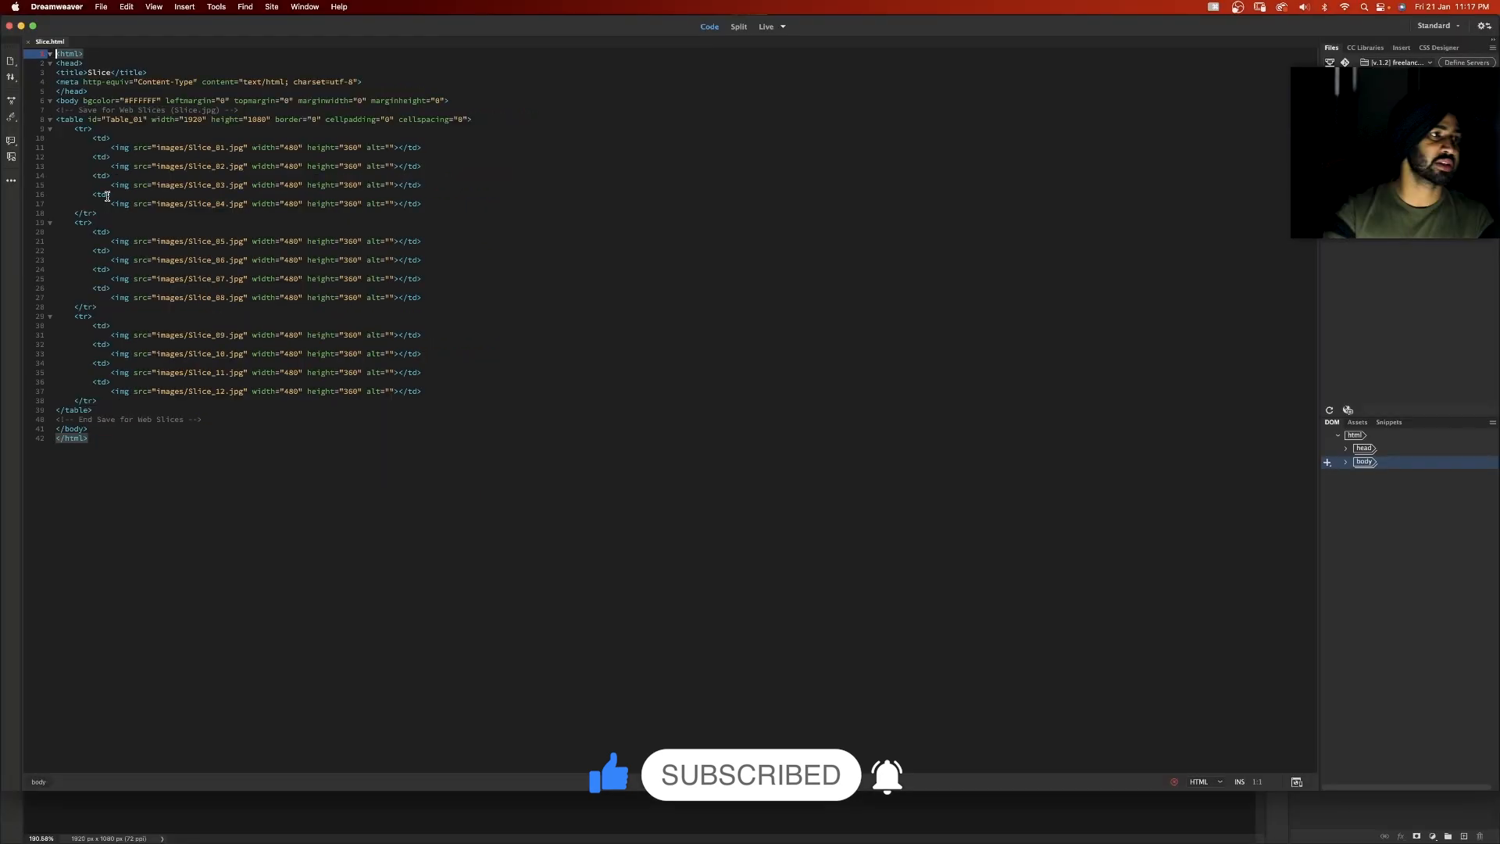
drag(76, 130, 148, 399)
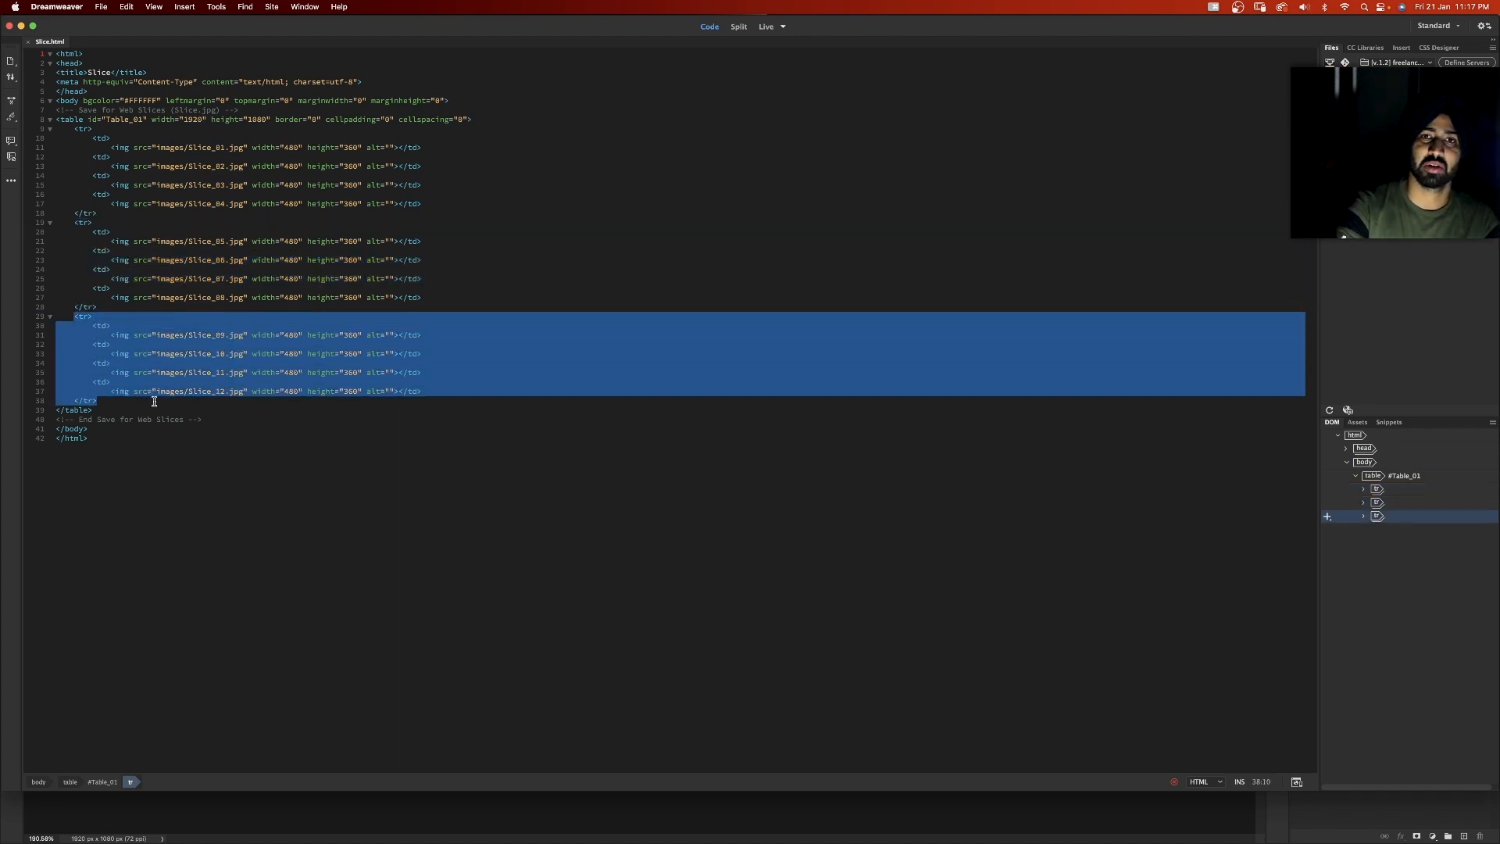
click(149, 398)
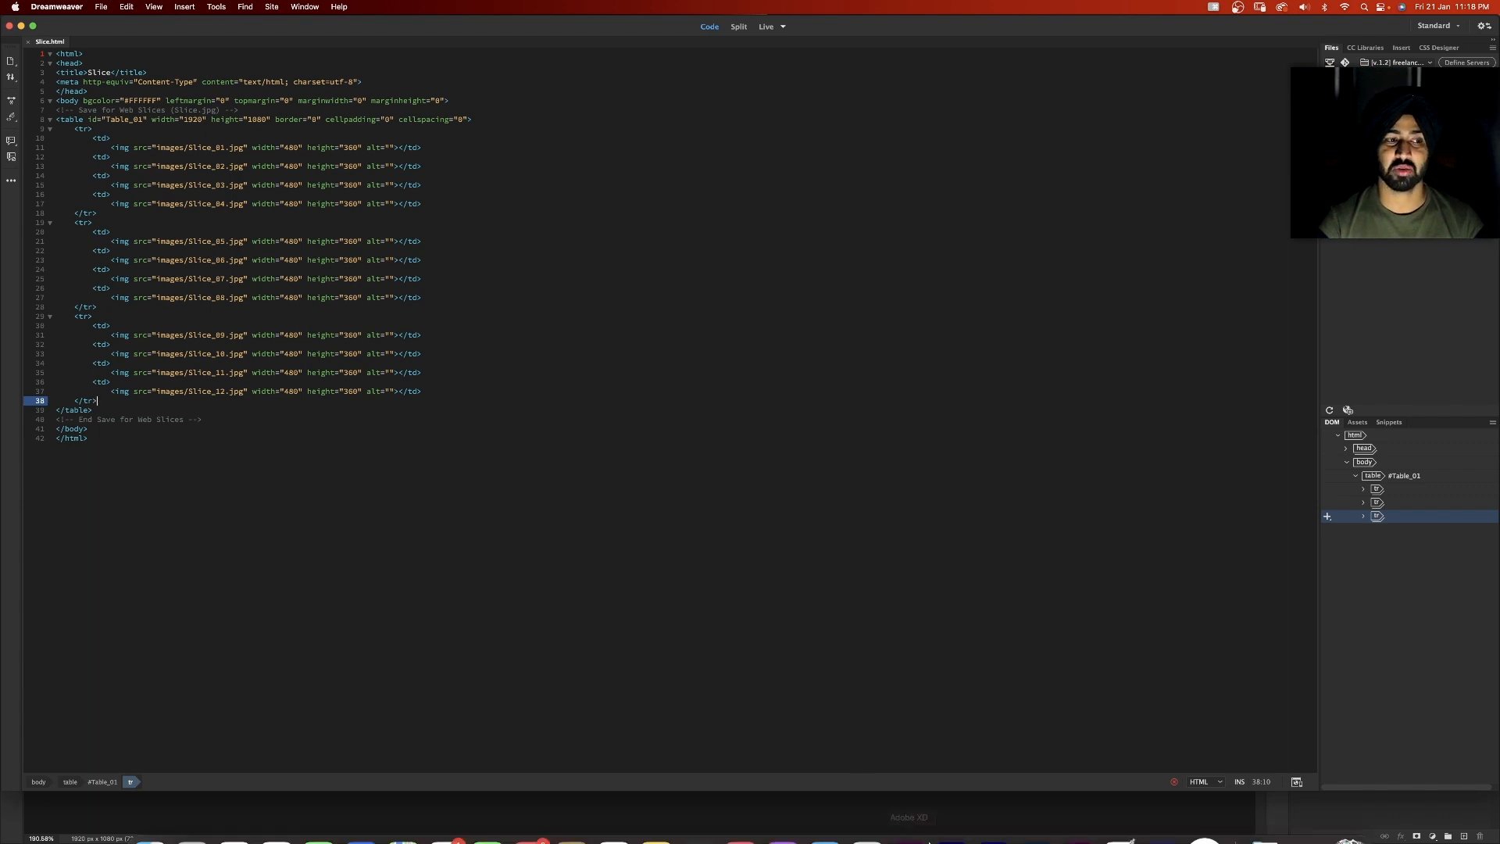
- Copy the .img:hover style block from the TextEdit document and paste it below the meta line of Slice.html in Dreamweaver
mouse_move(933, 842)
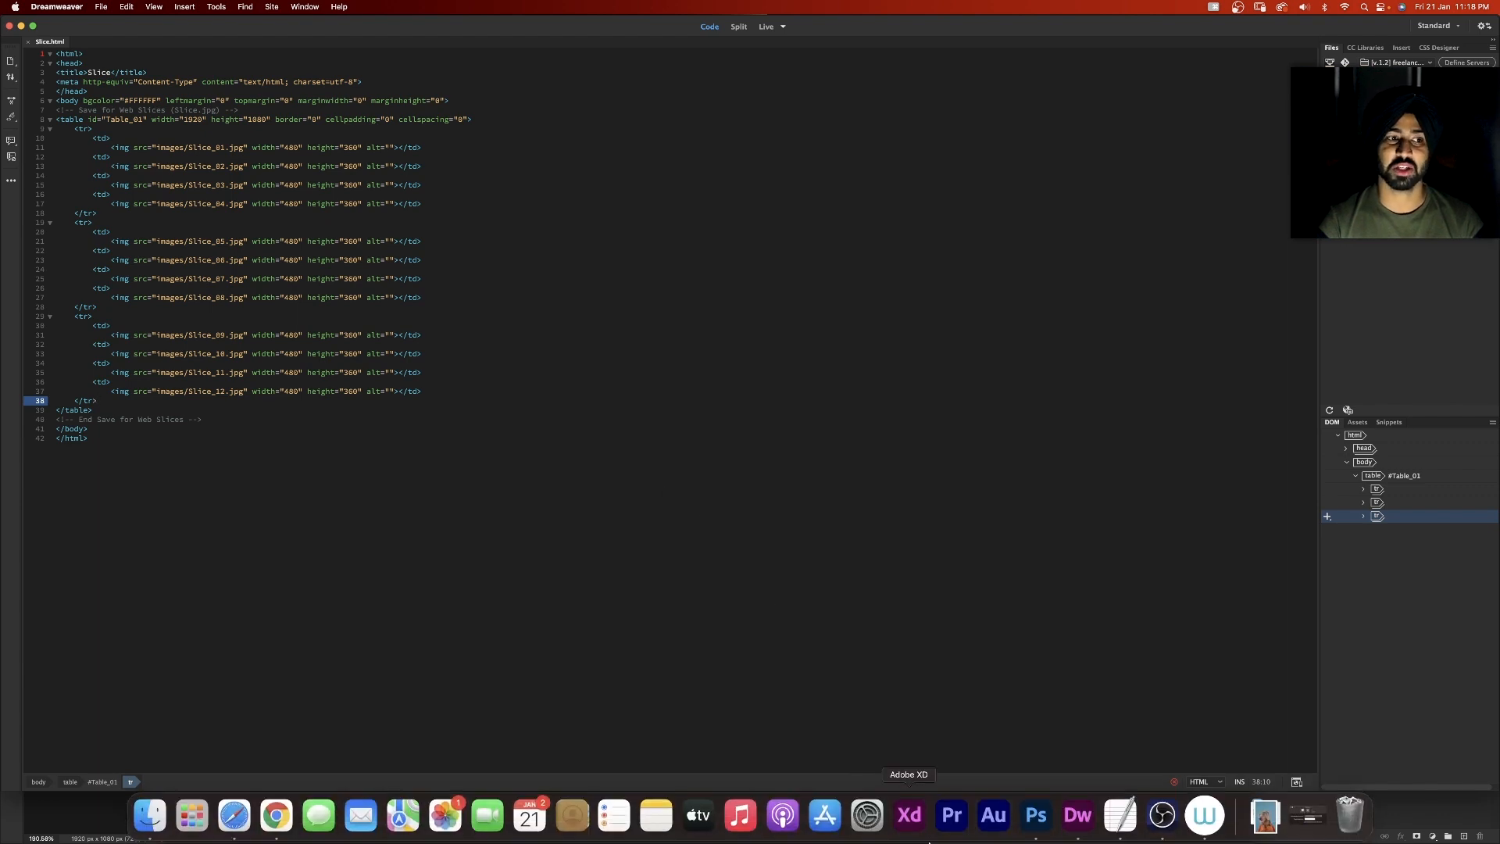
click(1118, 823)
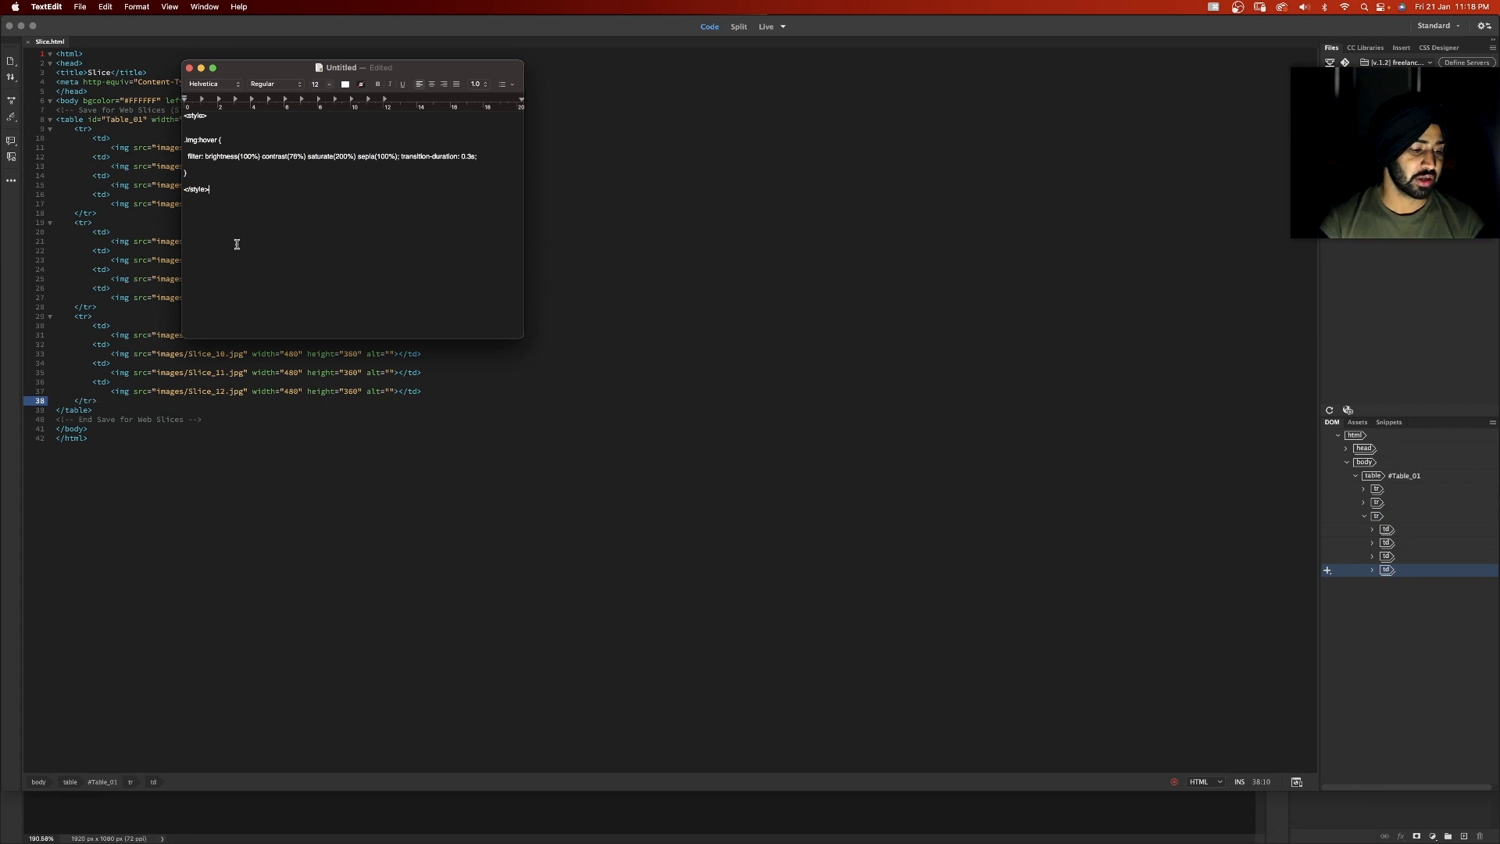
key(super+a)
key(super+c)
click(91, 143)
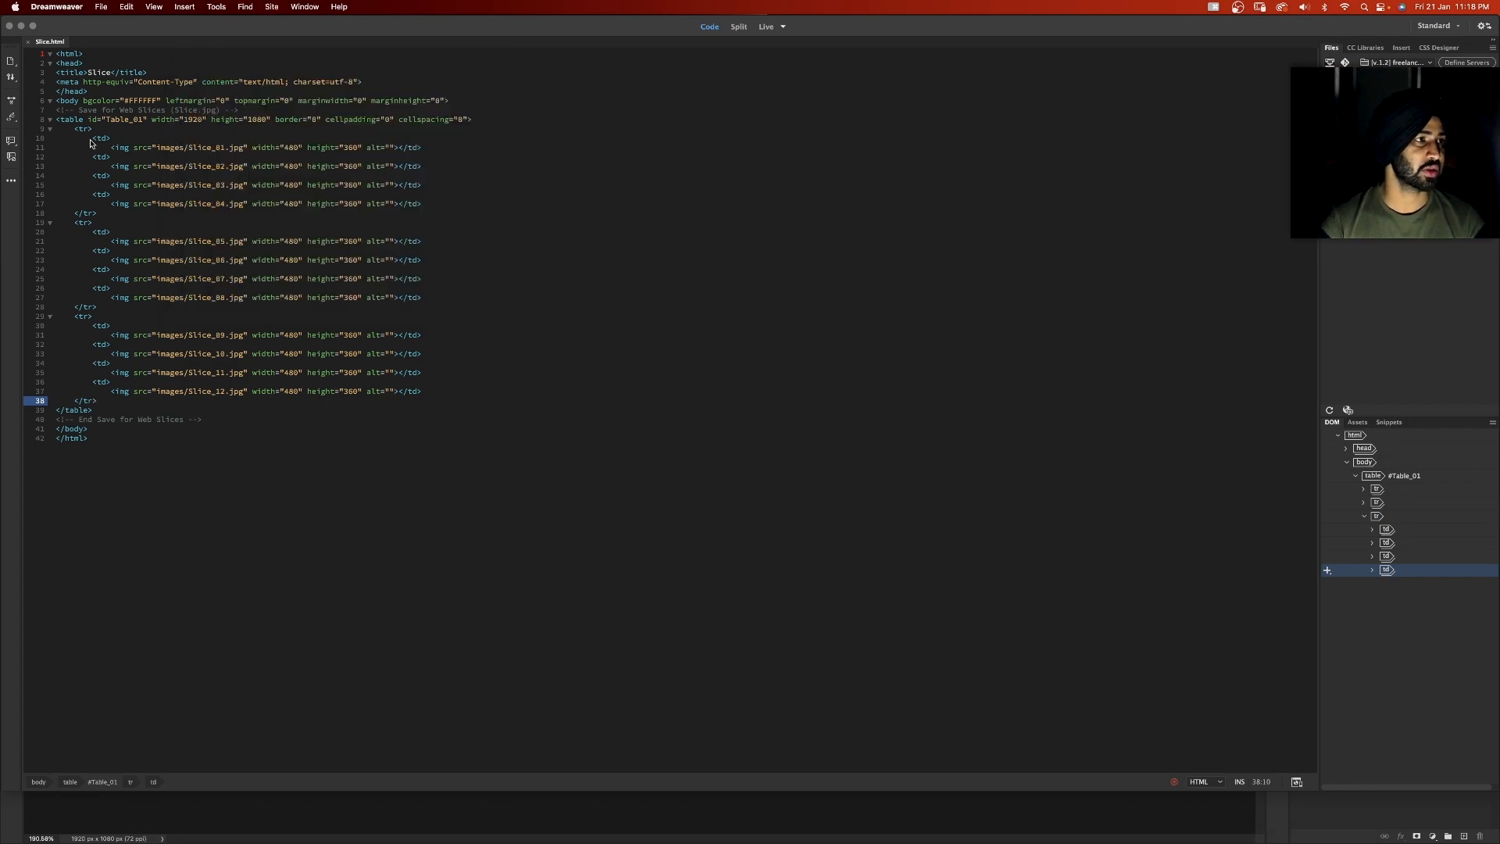
click(370, 84)
key(Return)
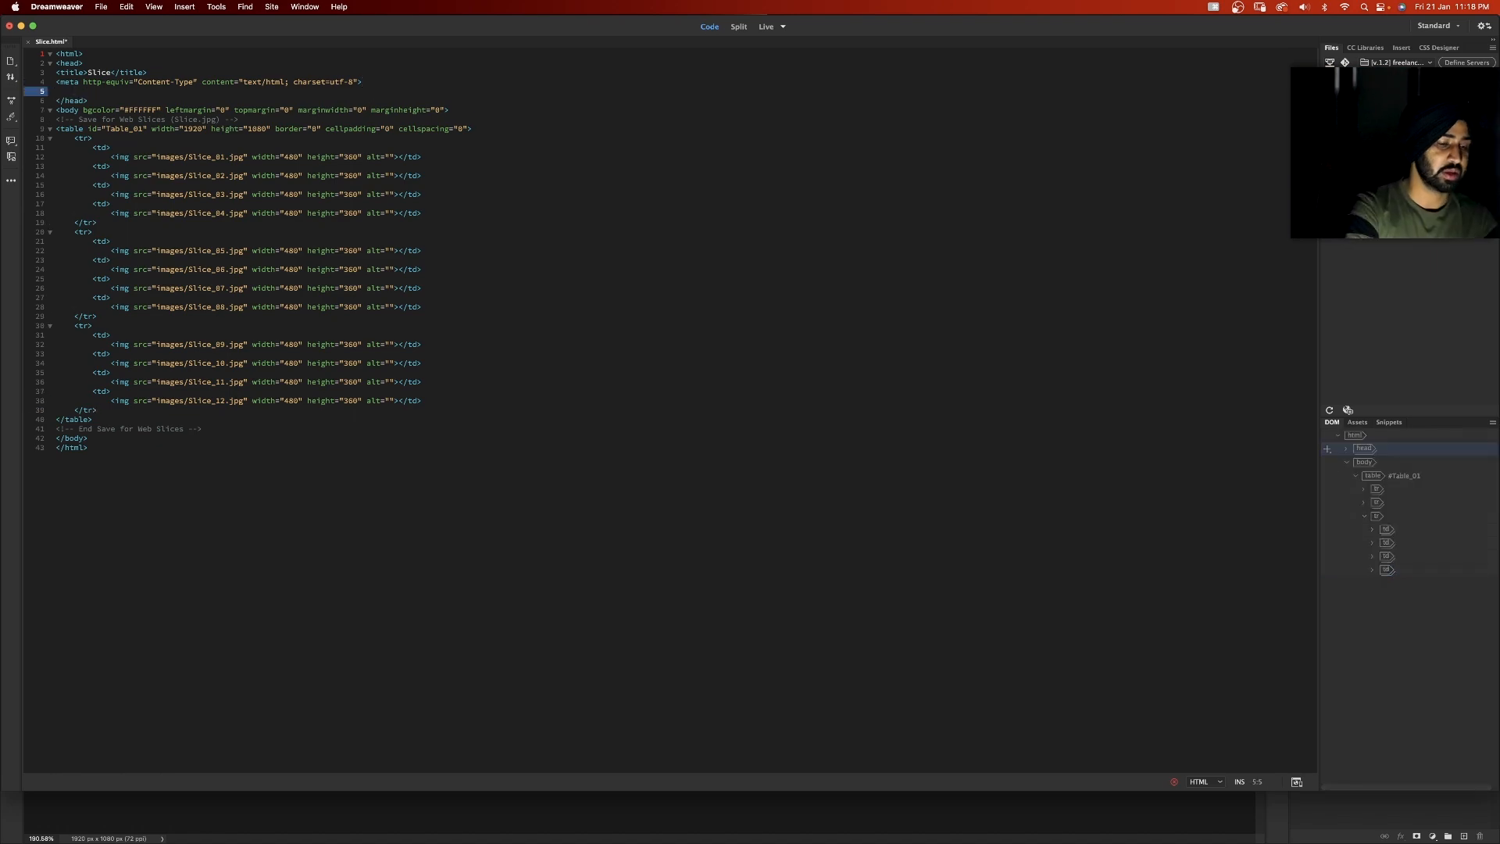
key(super+v)
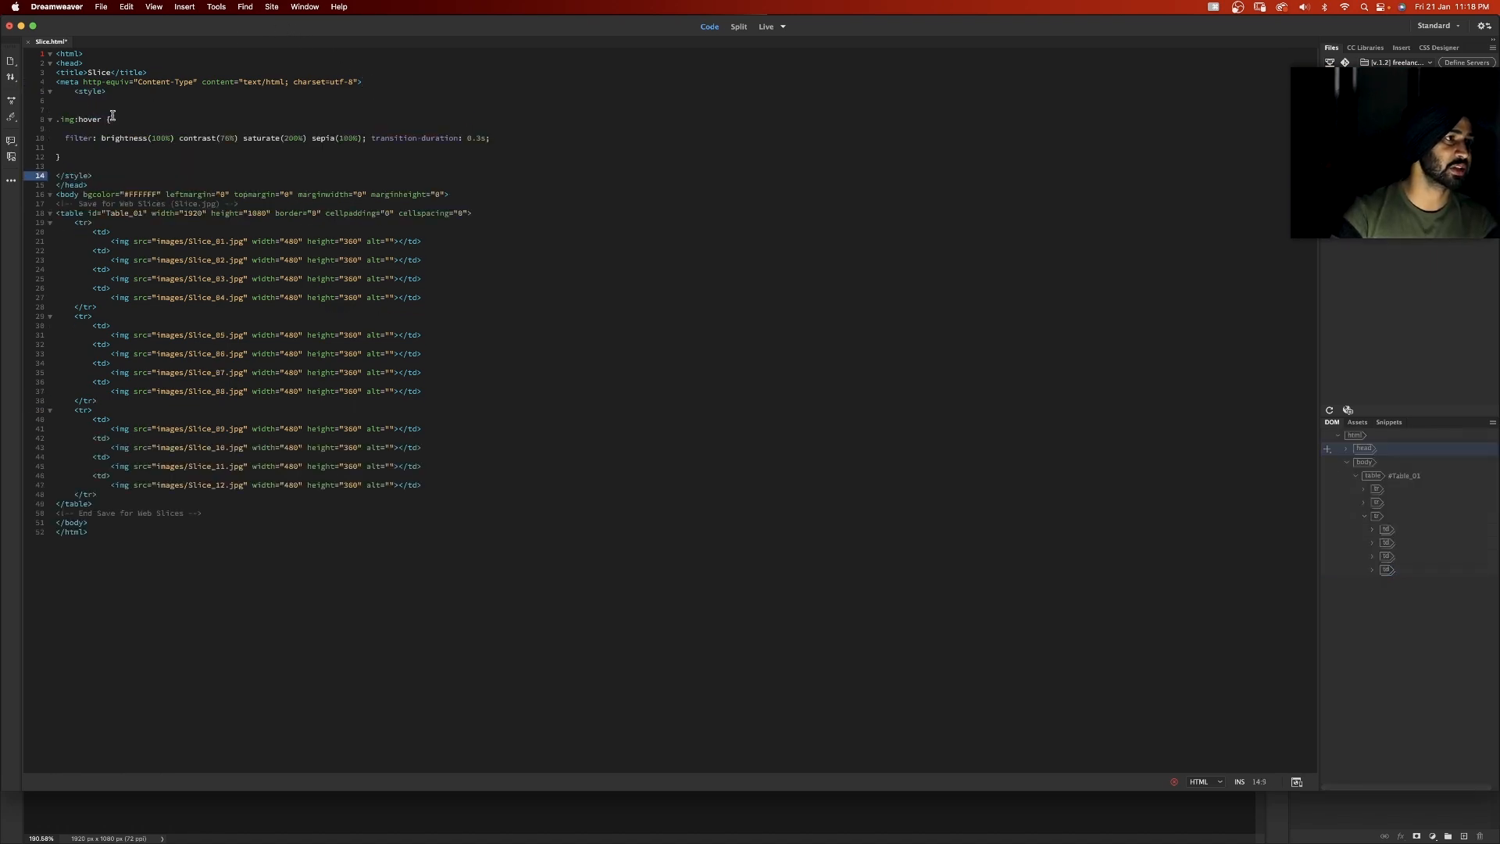
- Add the attribute class="img" to the Slice_01.jpg image tag, using the img name from the hover style rule
double_click(68, 119)
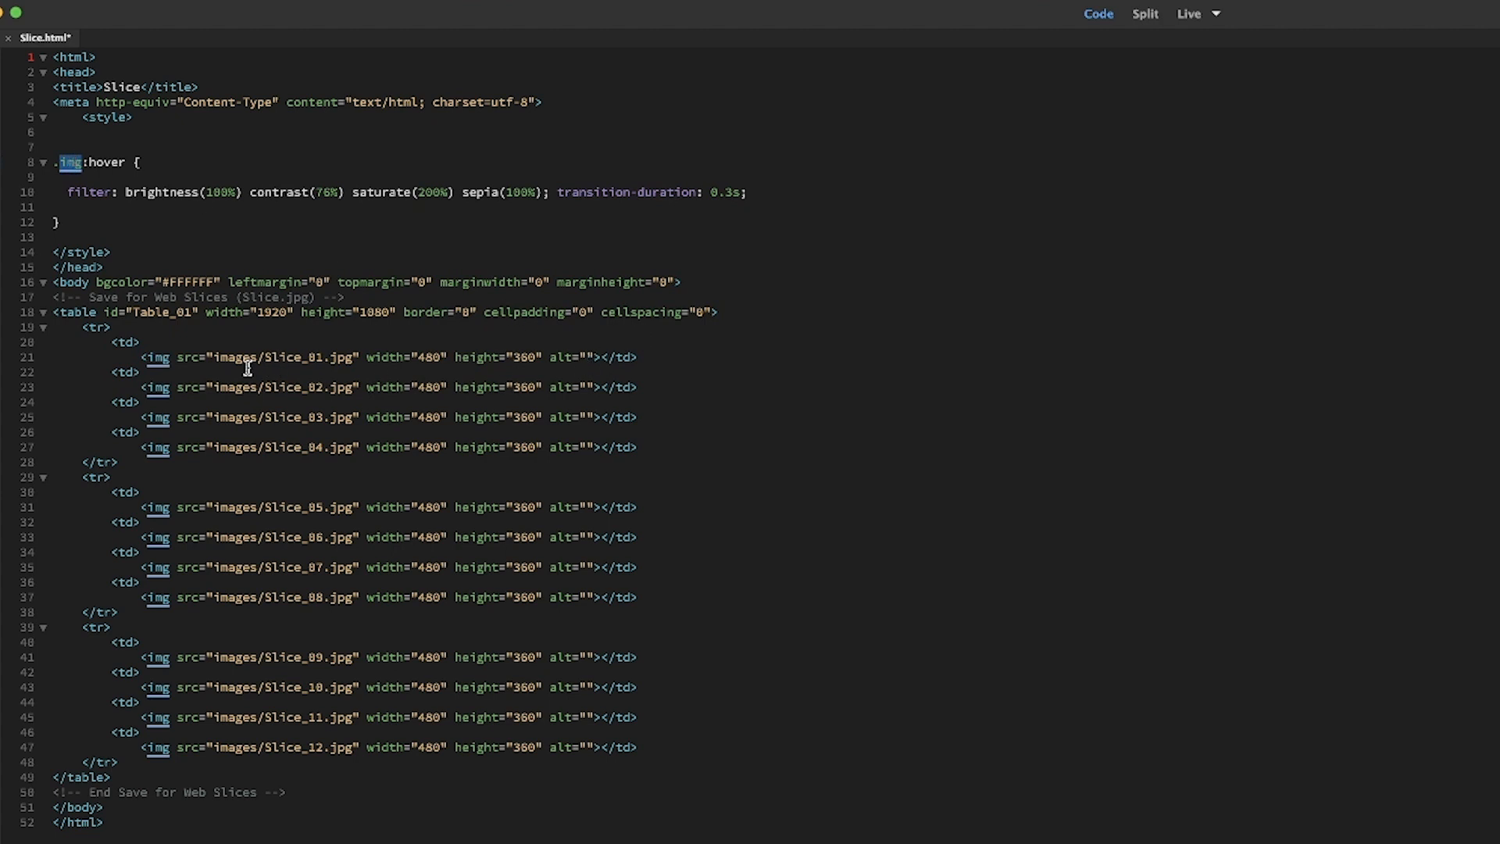
click(596, 357)
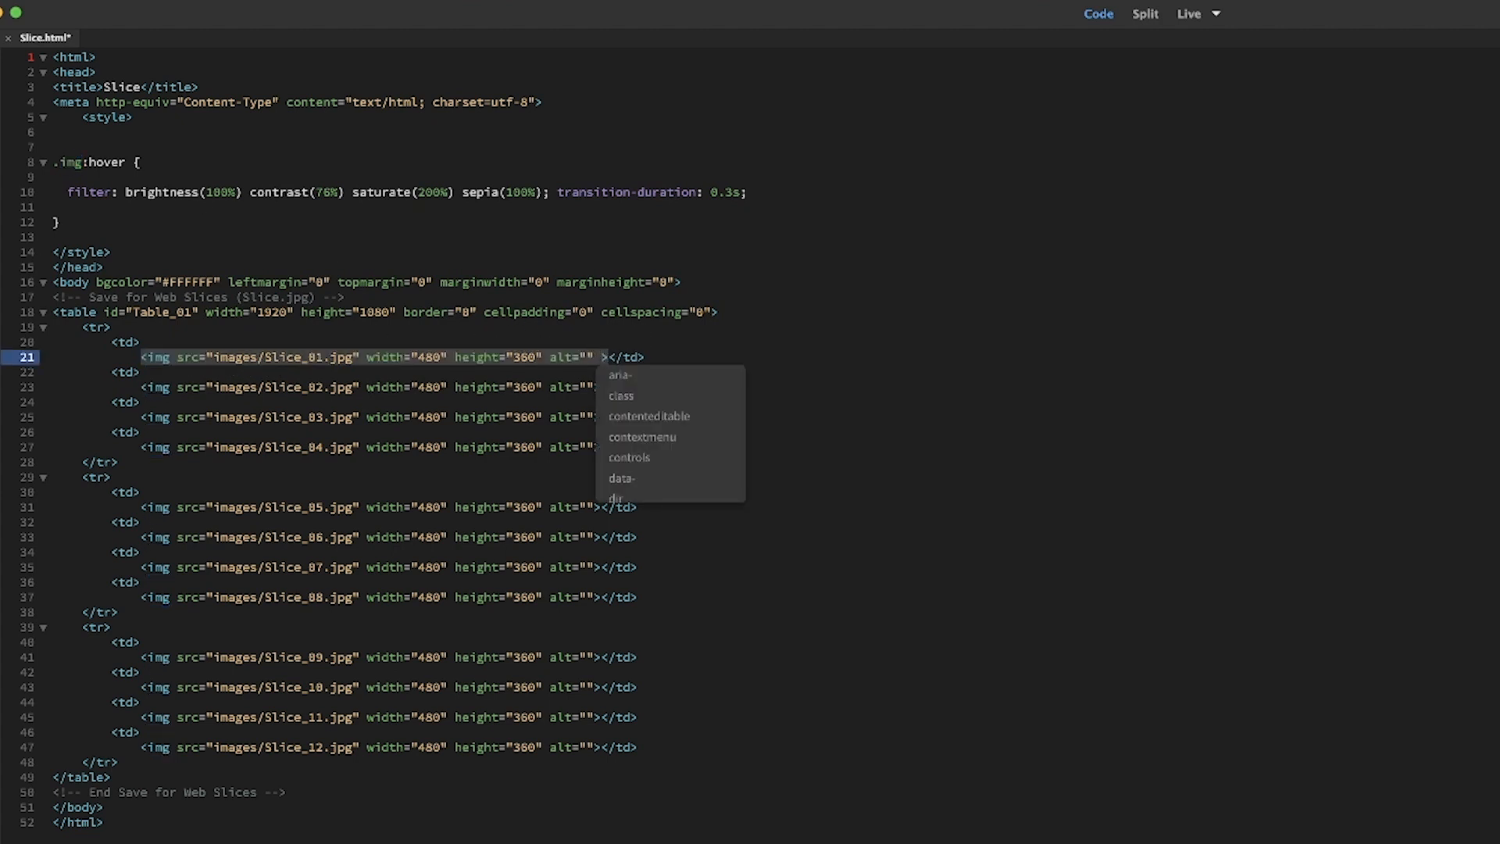
key(Down)
key(Down)
key(Return)
key(super+v)
- Copy class="img" from the first image tag into the Slice_02, Slice_03 and Slice_04 tags, separated from alt by a space
drag(682, 357, 600, 357)
key(super+c)
click(596, 386)
key(super+v)
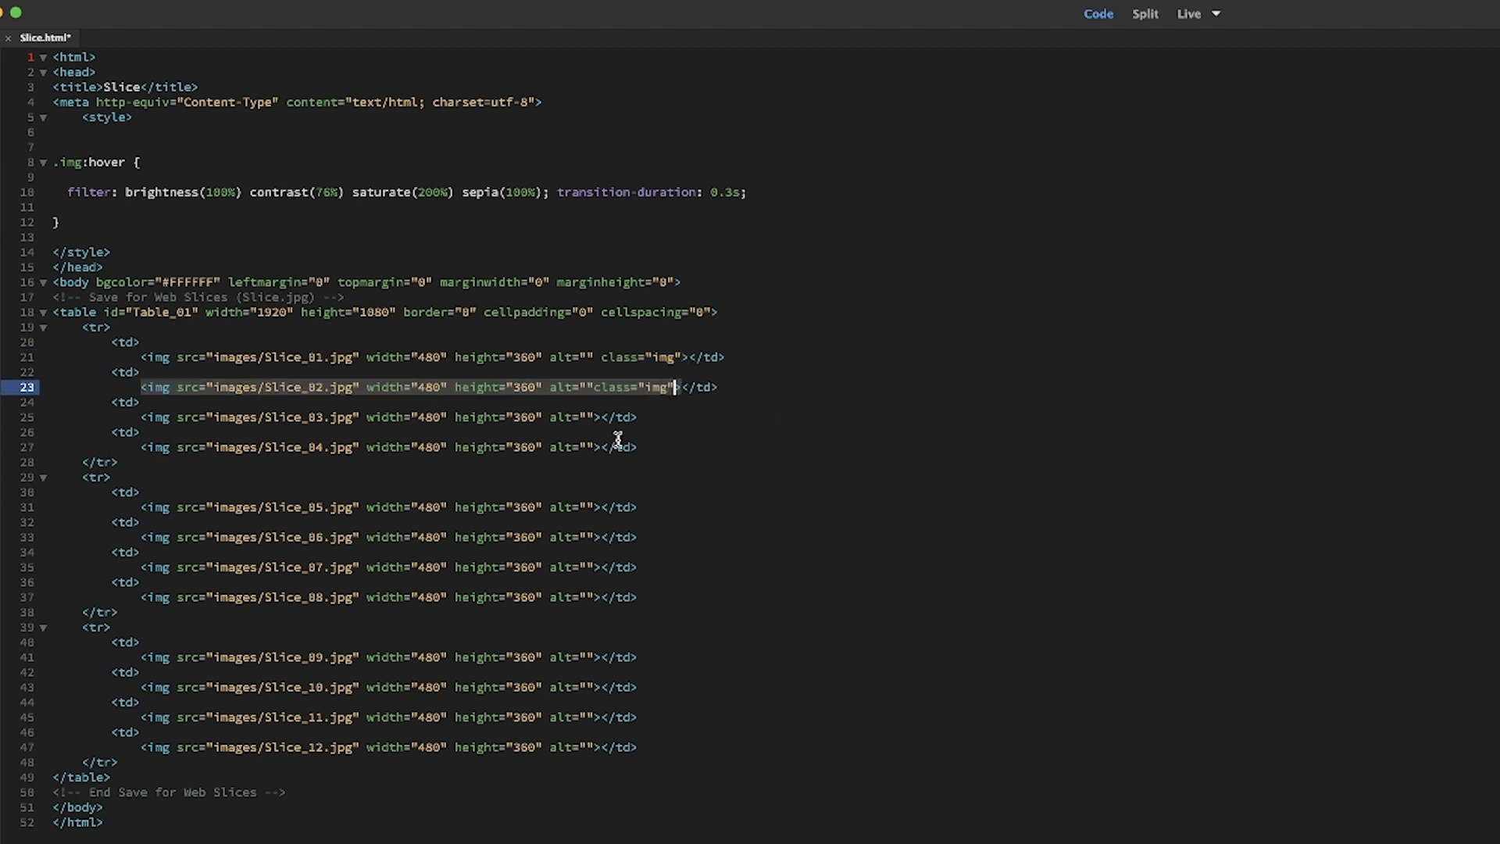
click(597, 417)
key(super+v)
click(596, 447)
key(super+v)
key(Escape)
click(596, 417)
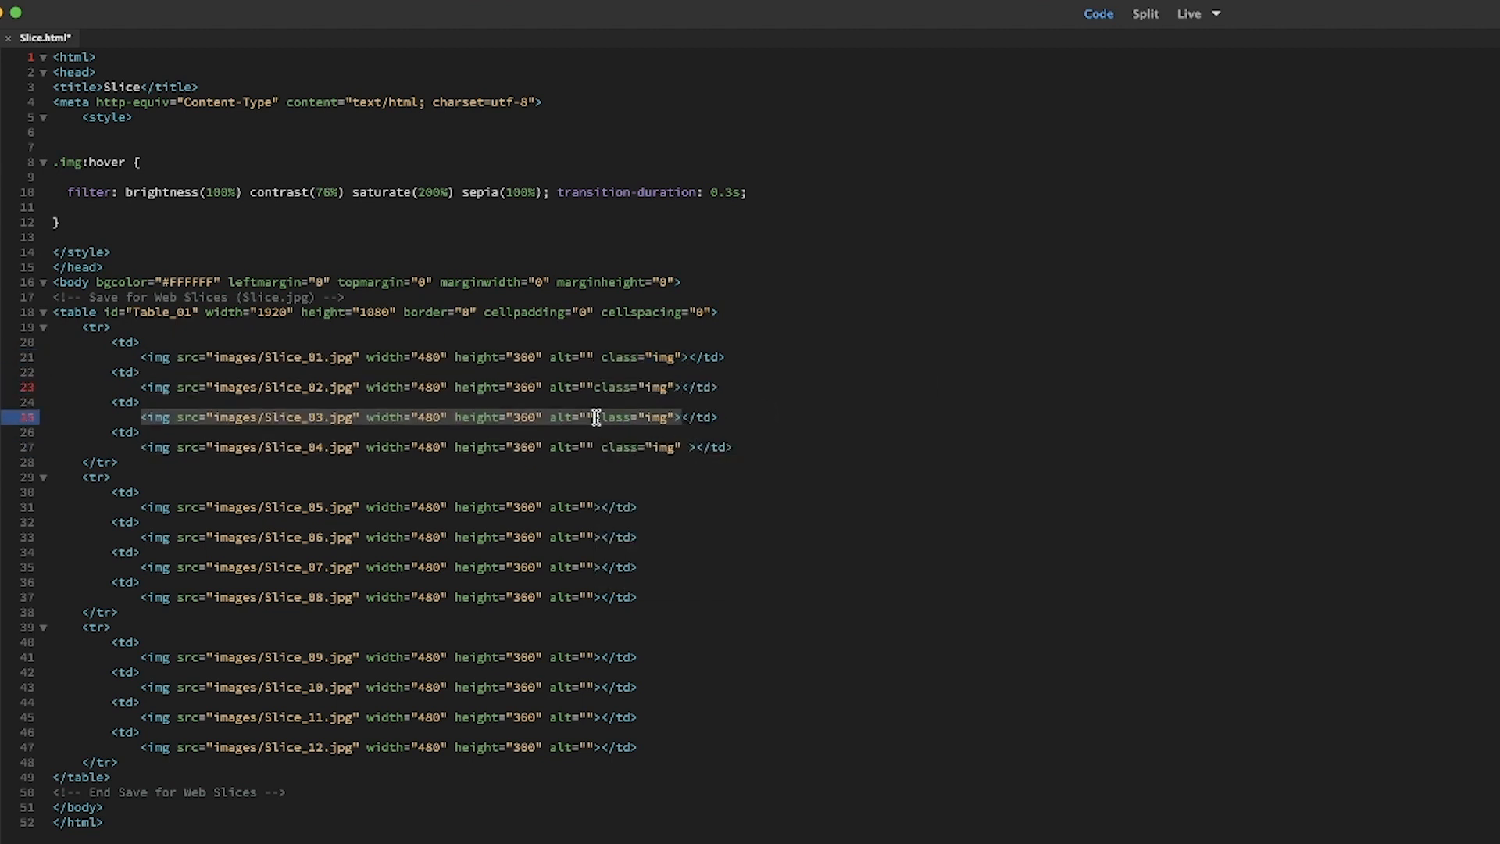
click(596, 387)
click(841, 344)
- Paste class="img" after the alt attribute in the second table row's image tags, Slice_05 through Slice_08
click(596, 507)
key(space)
key(super+v)
click(595, 537)
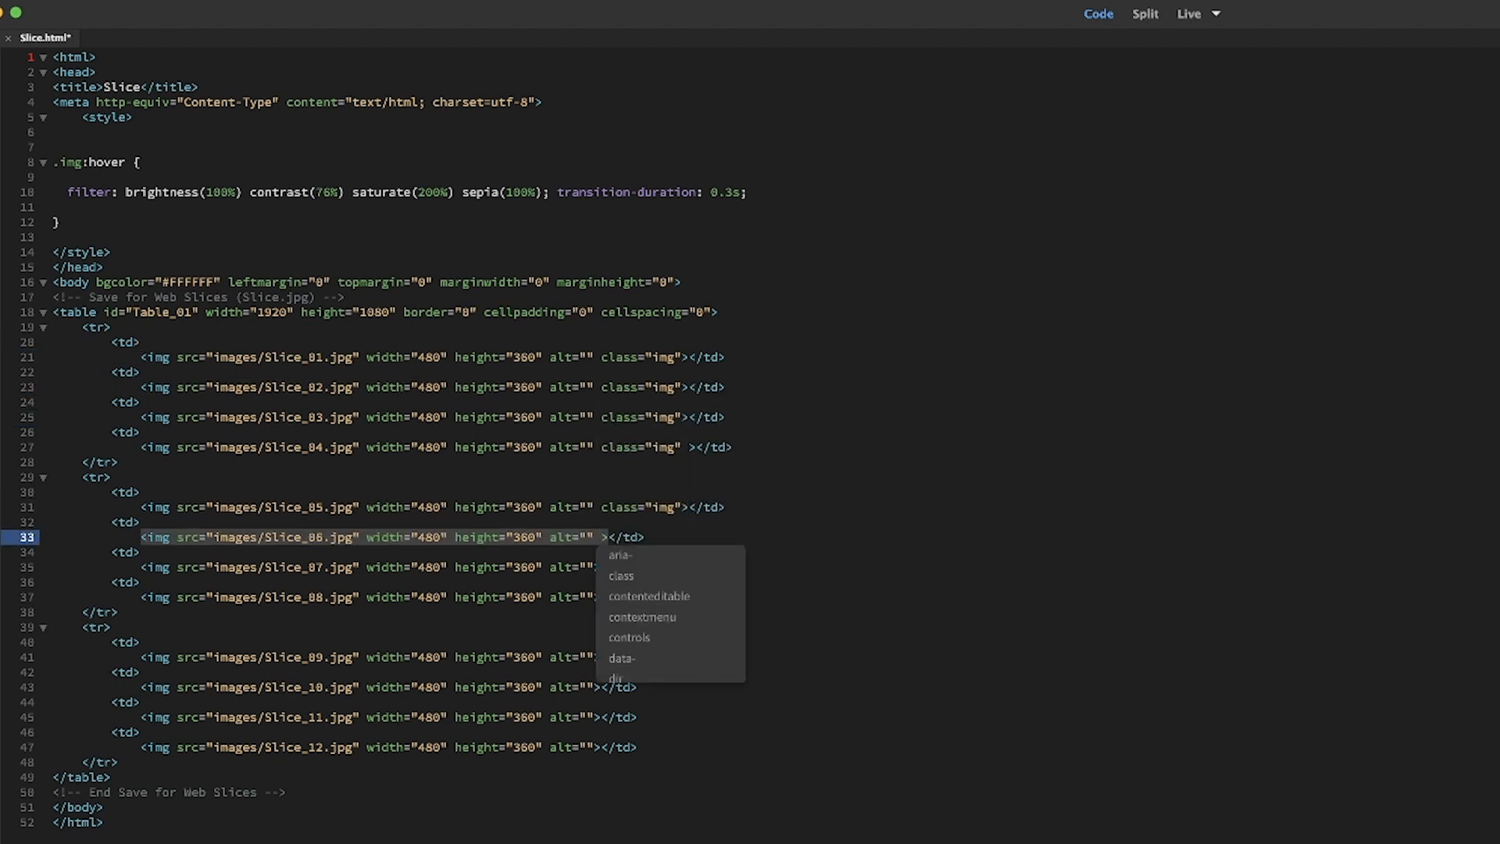
key(super+v)
click(596, 567)
key(space)
key(super+v)
click(596, 597)
key(space)
key(super+v)
- Paste class="img" after the alt attribute in the third table row's image tags, Slice_09 through Slice_12
click(597, 657)
key(space)
key(super+v)
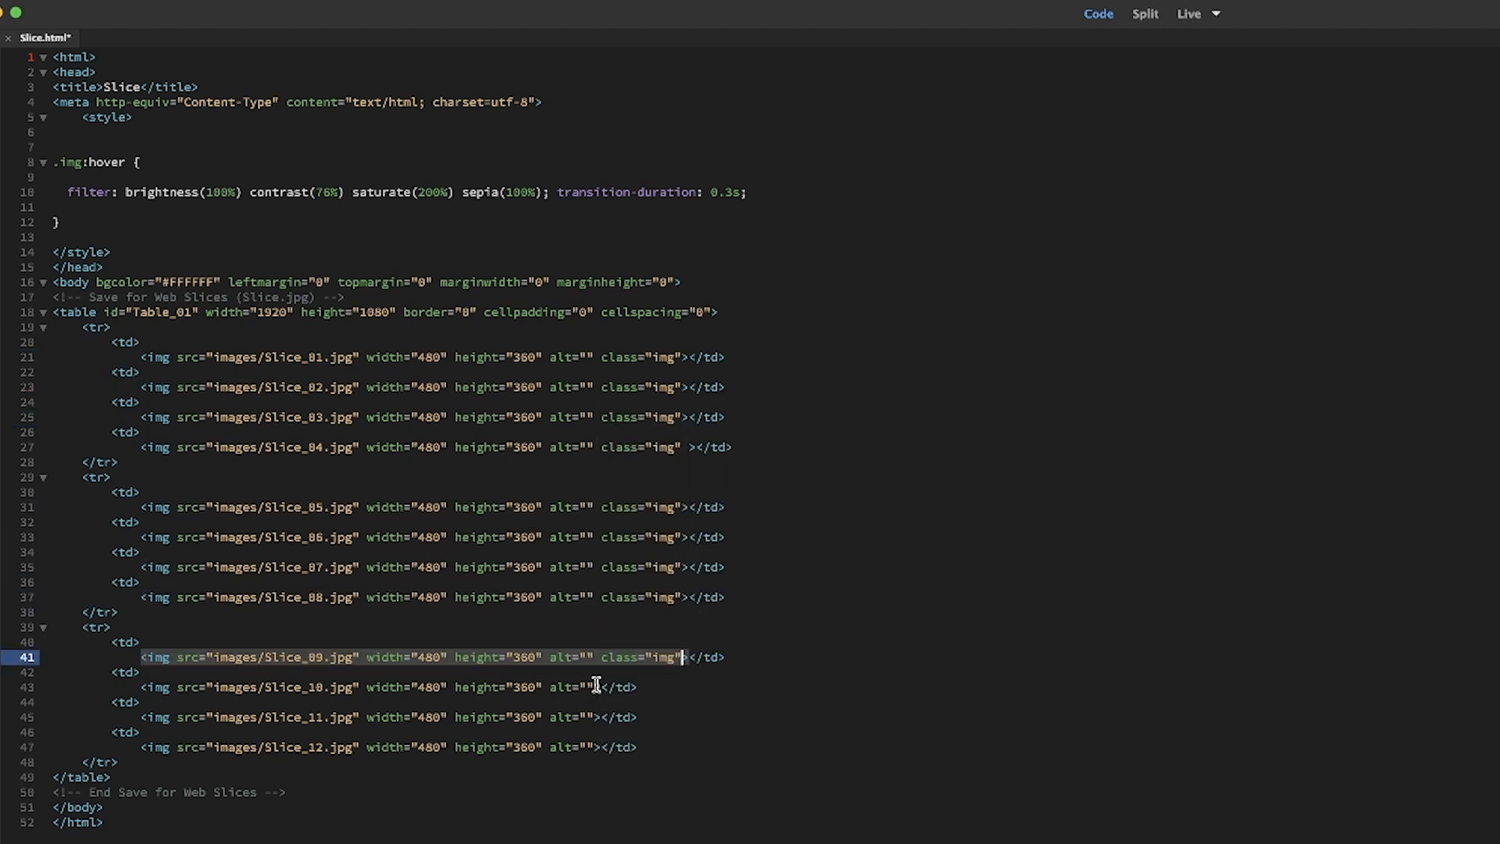
click(596, 687)
key(space)
key(super+v)
click(595, 717)
key(super+v)
click(595, 747)
key(super+v)
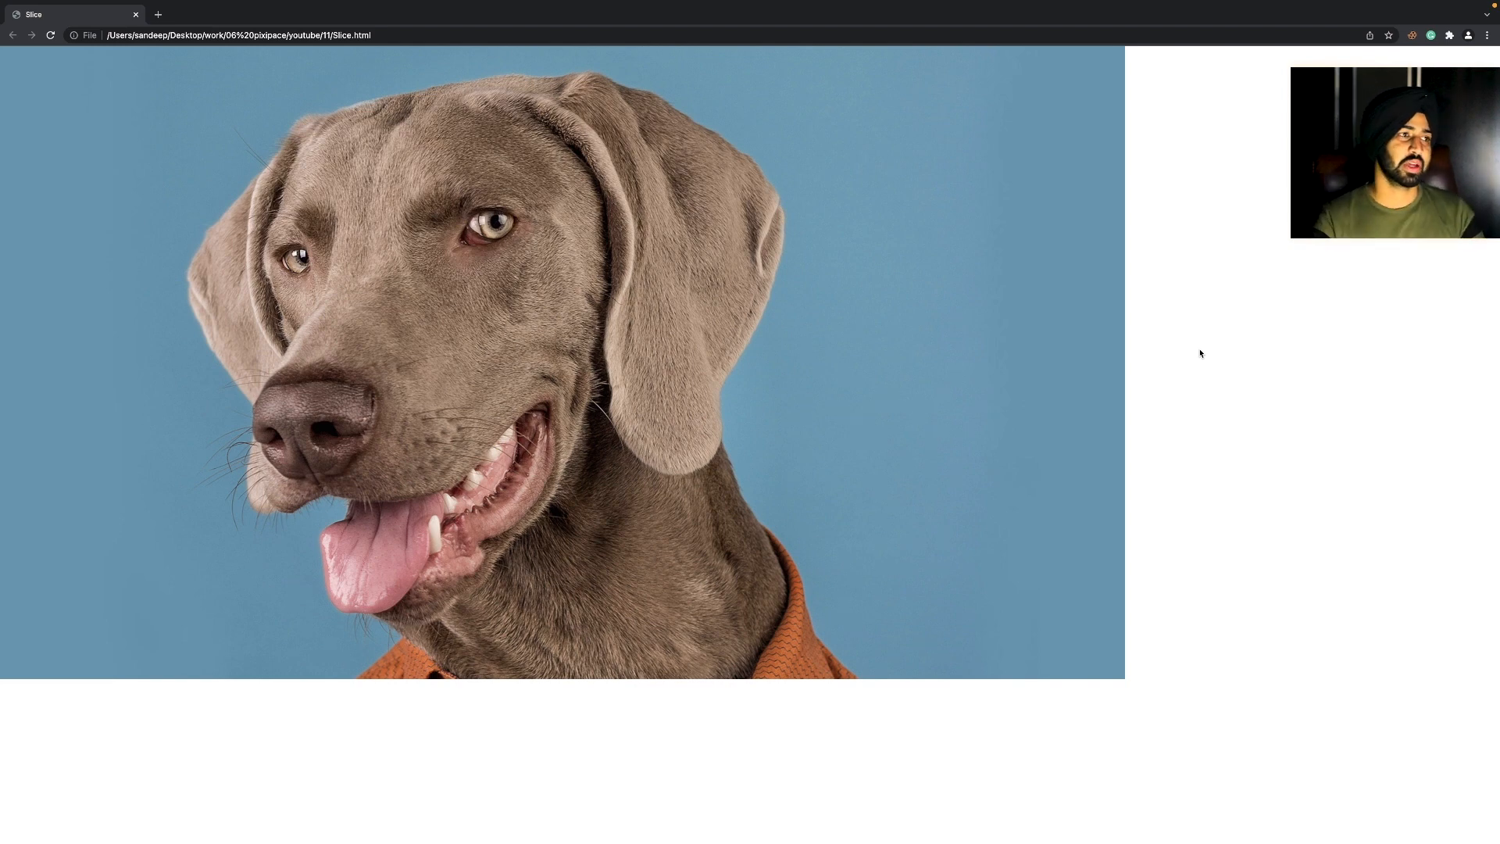
- Switch to Photoshop and choose the Slice Select Tool for the sliced dog image
mouse_move(1084, 94)
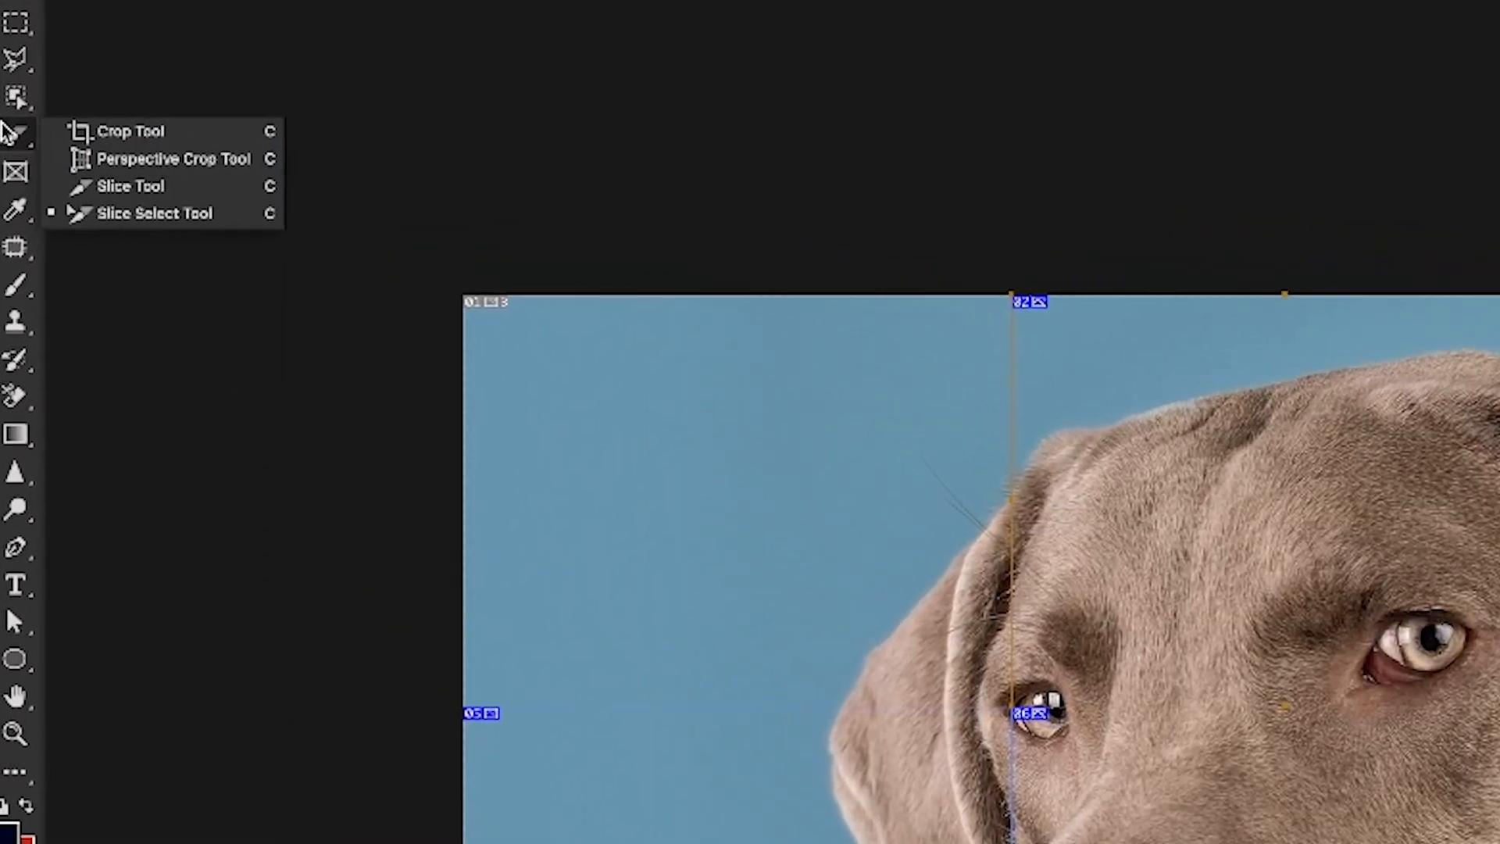
click(7, 127)
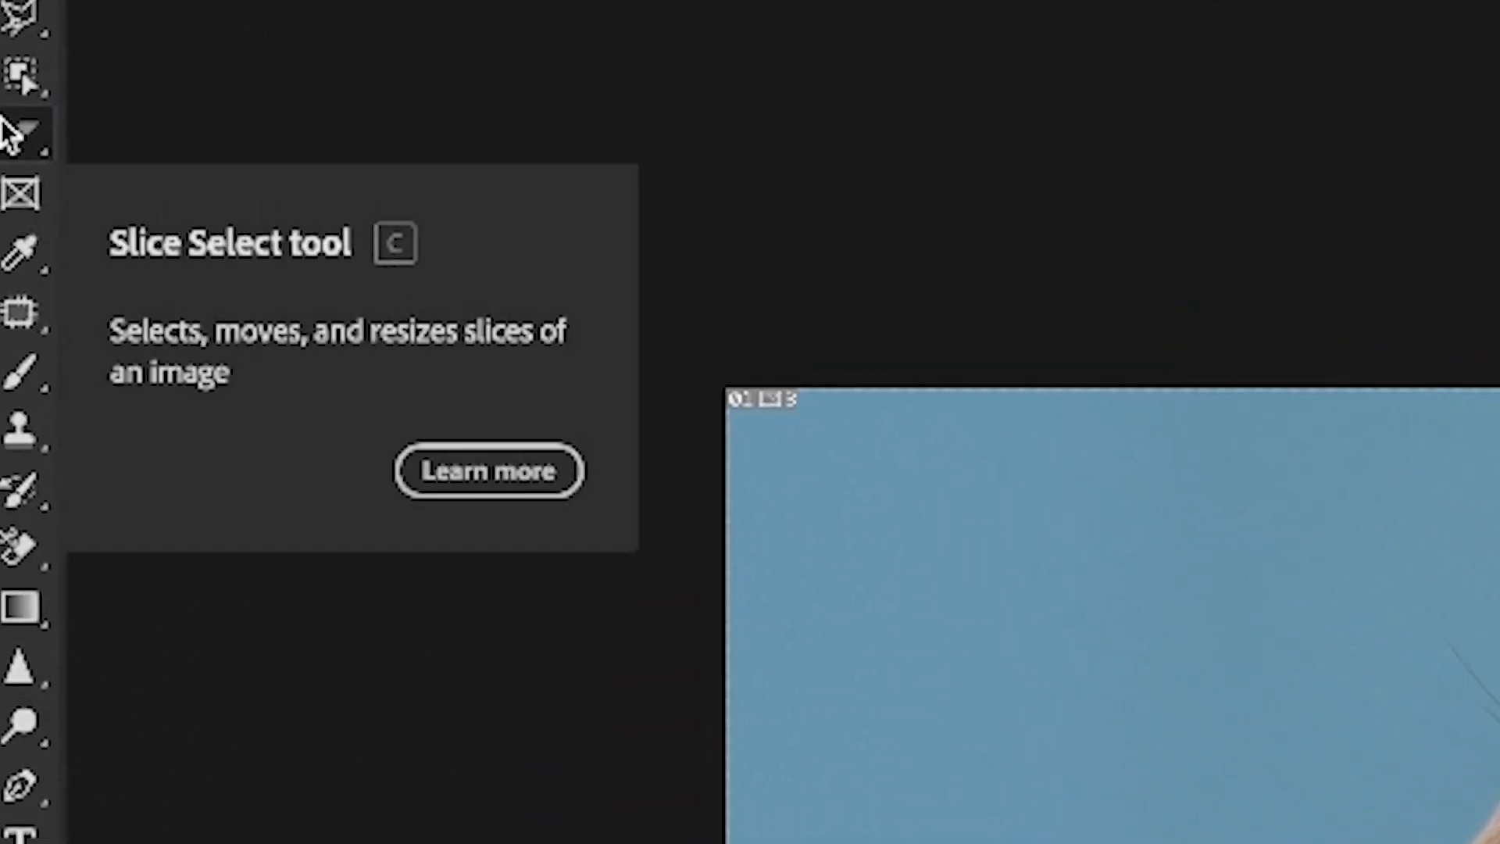
right_click(7, 127)
click(259, 266)
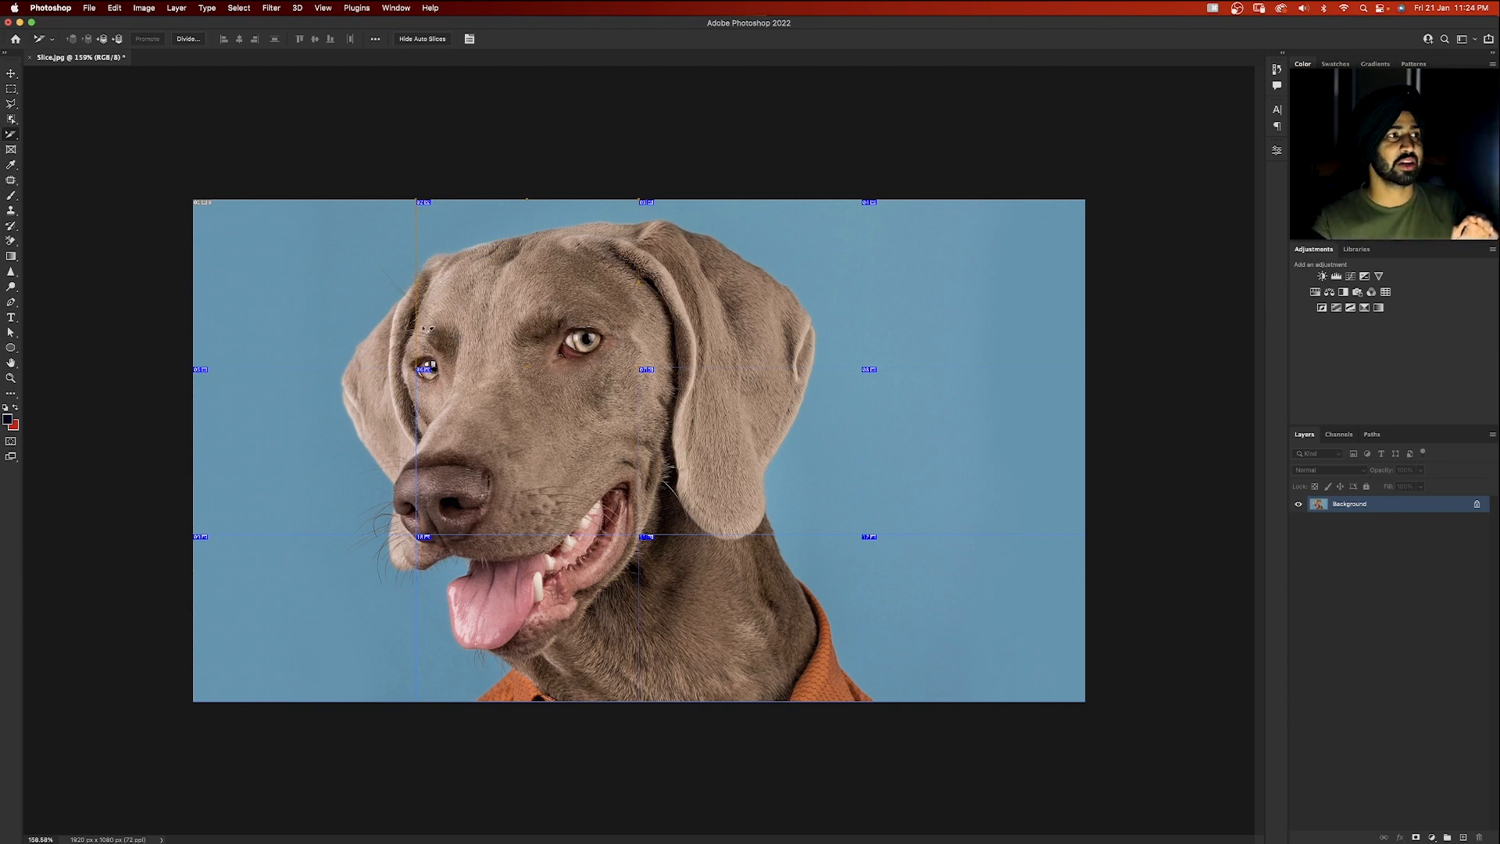
right_click(9, 134)
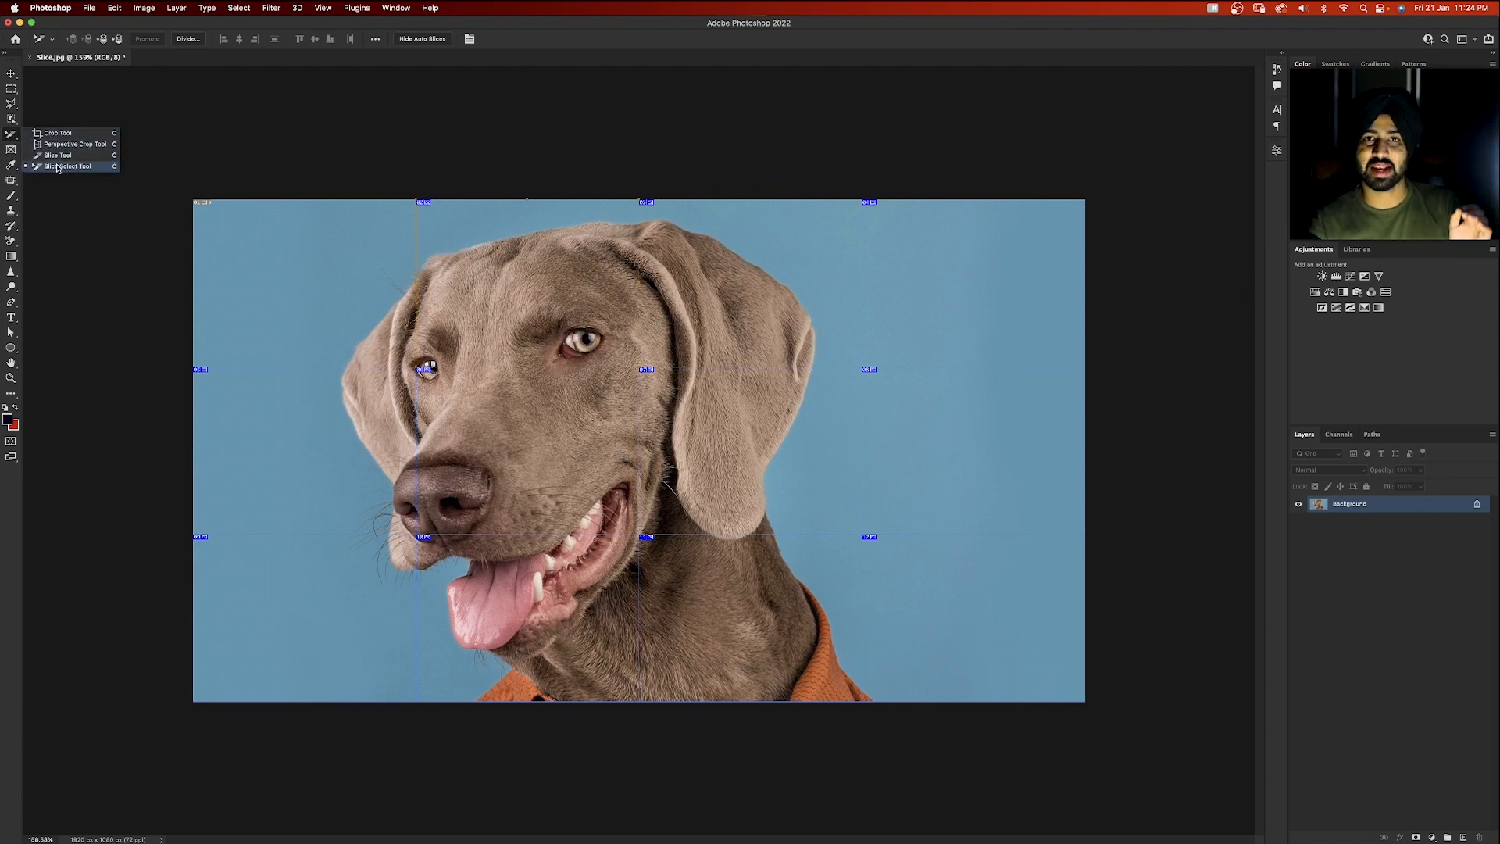
click(57, 167)
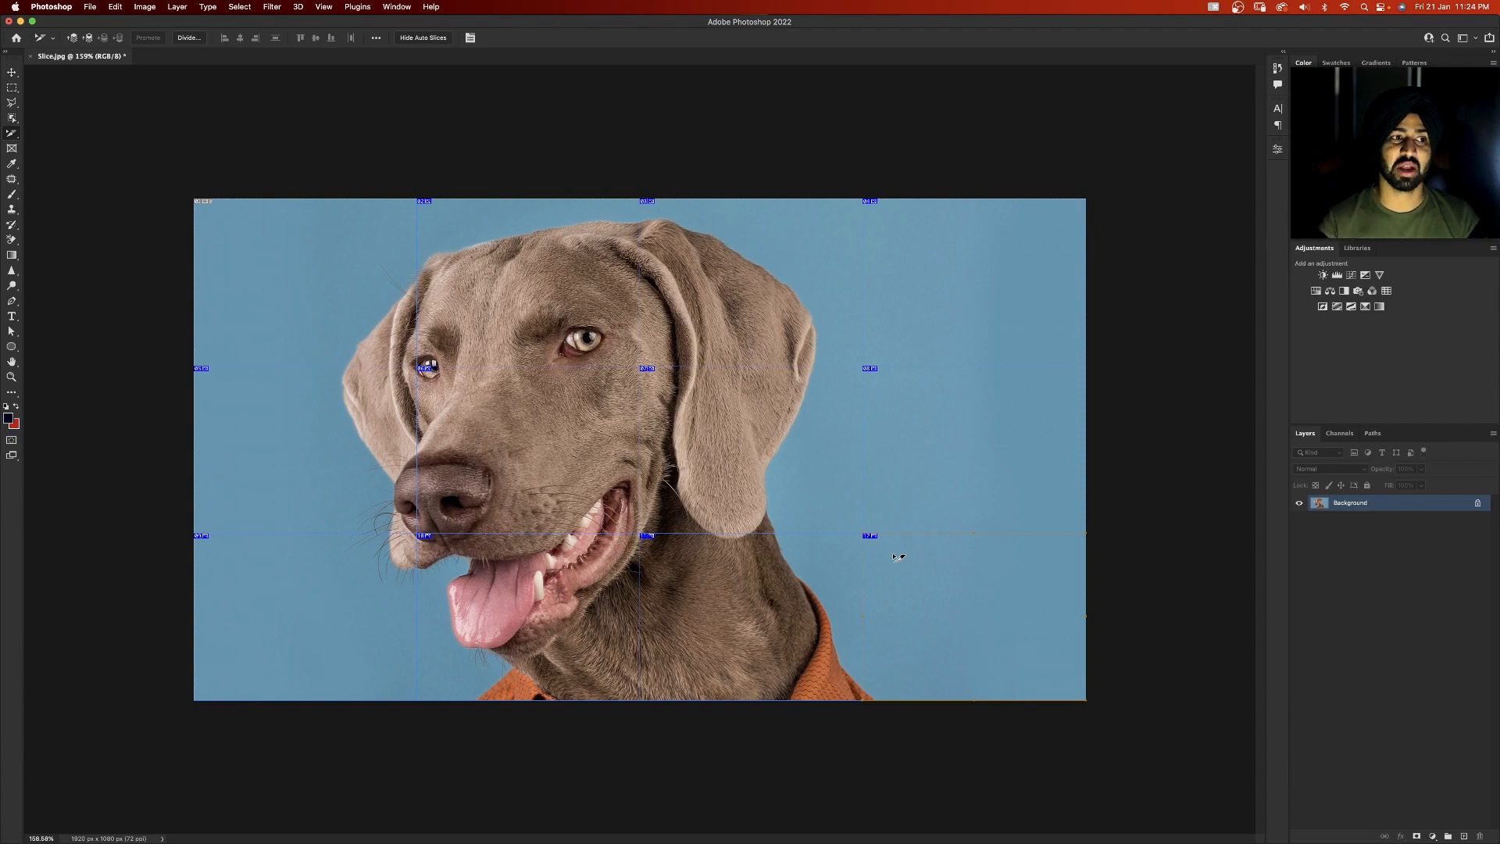
- Select the first-column slice in the top row of the dog image, followed by the slice directly below it
scroll(897, 557, up, 8)
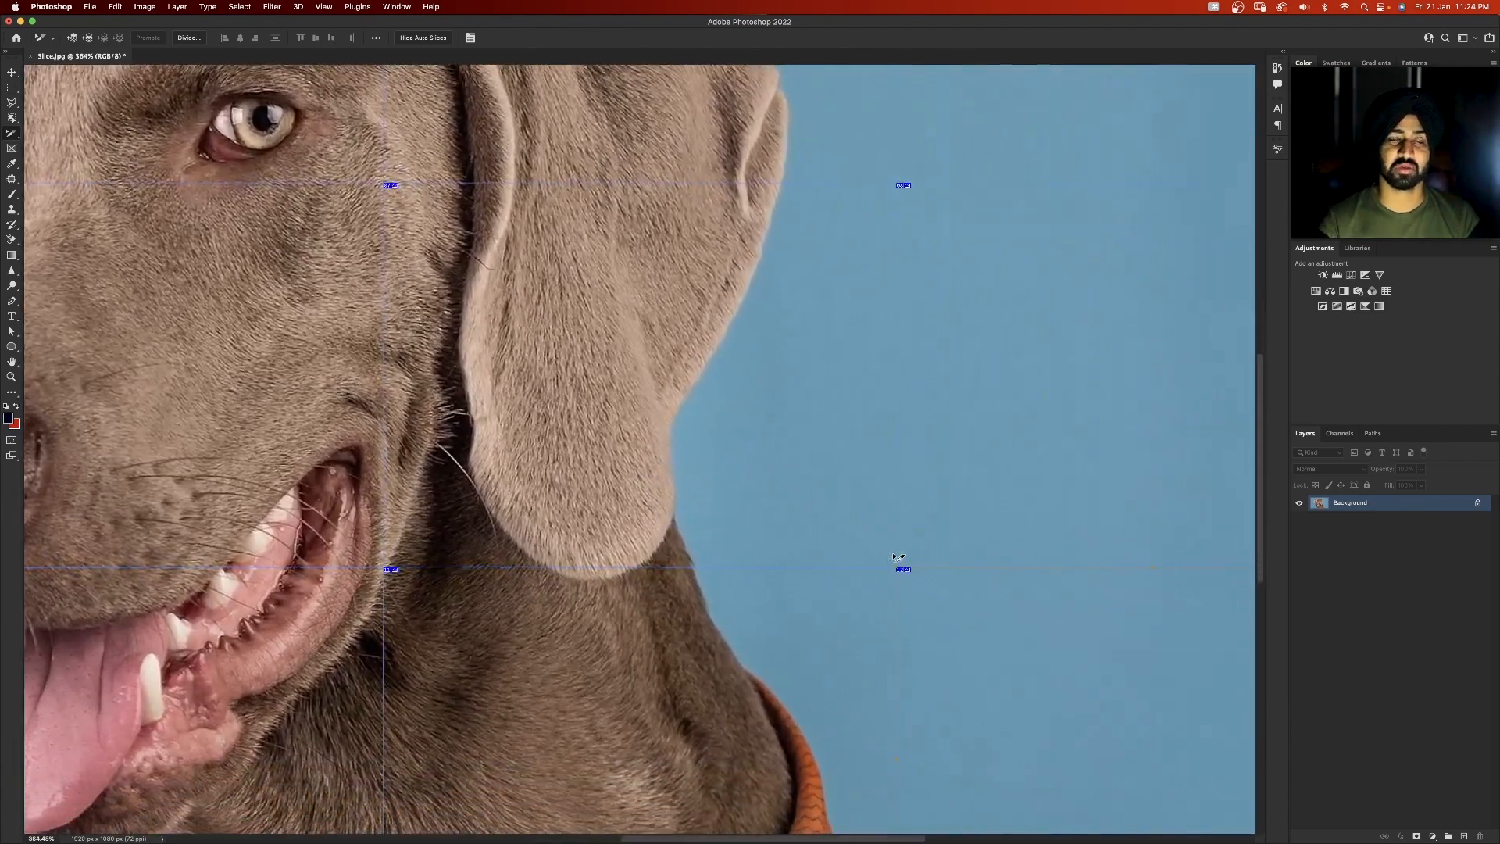
scroll(899, 557, down, 3)
scroll(860, 547, right, 3)
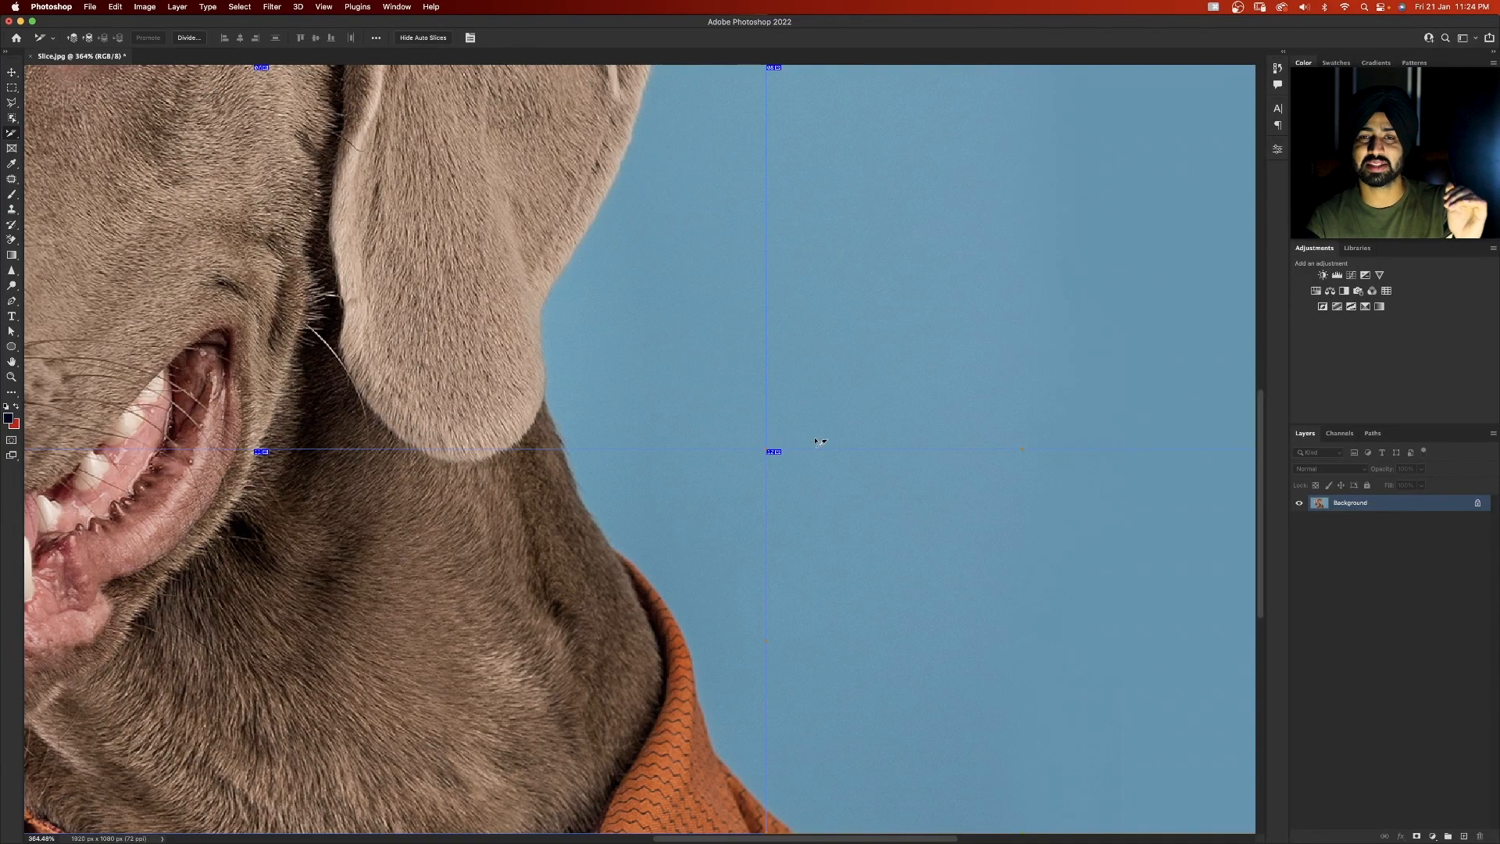
scroll(816, 440, down, 6)
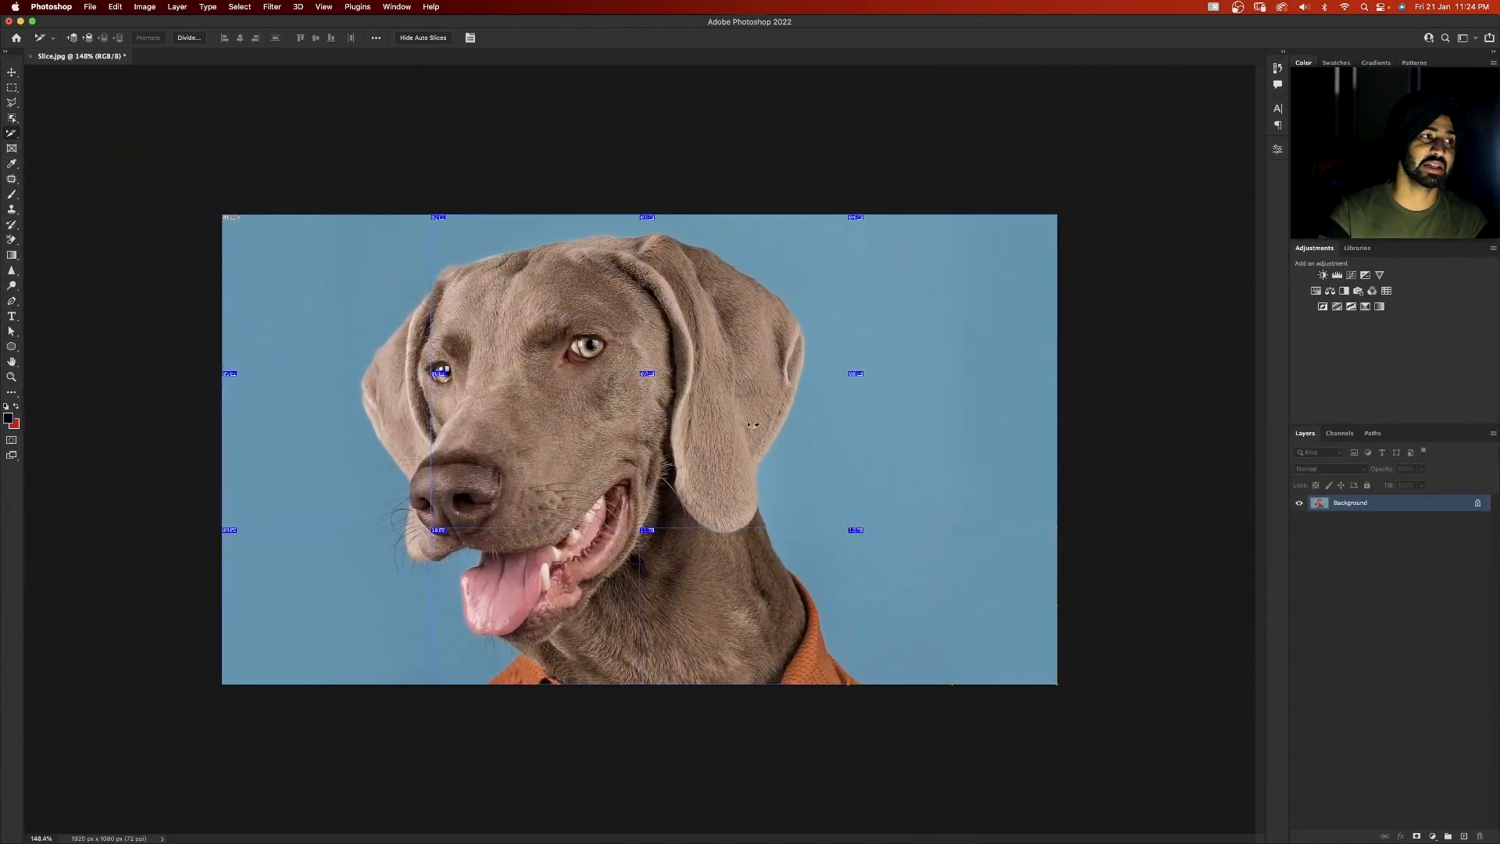
click(283, 275)
click(314, 390)
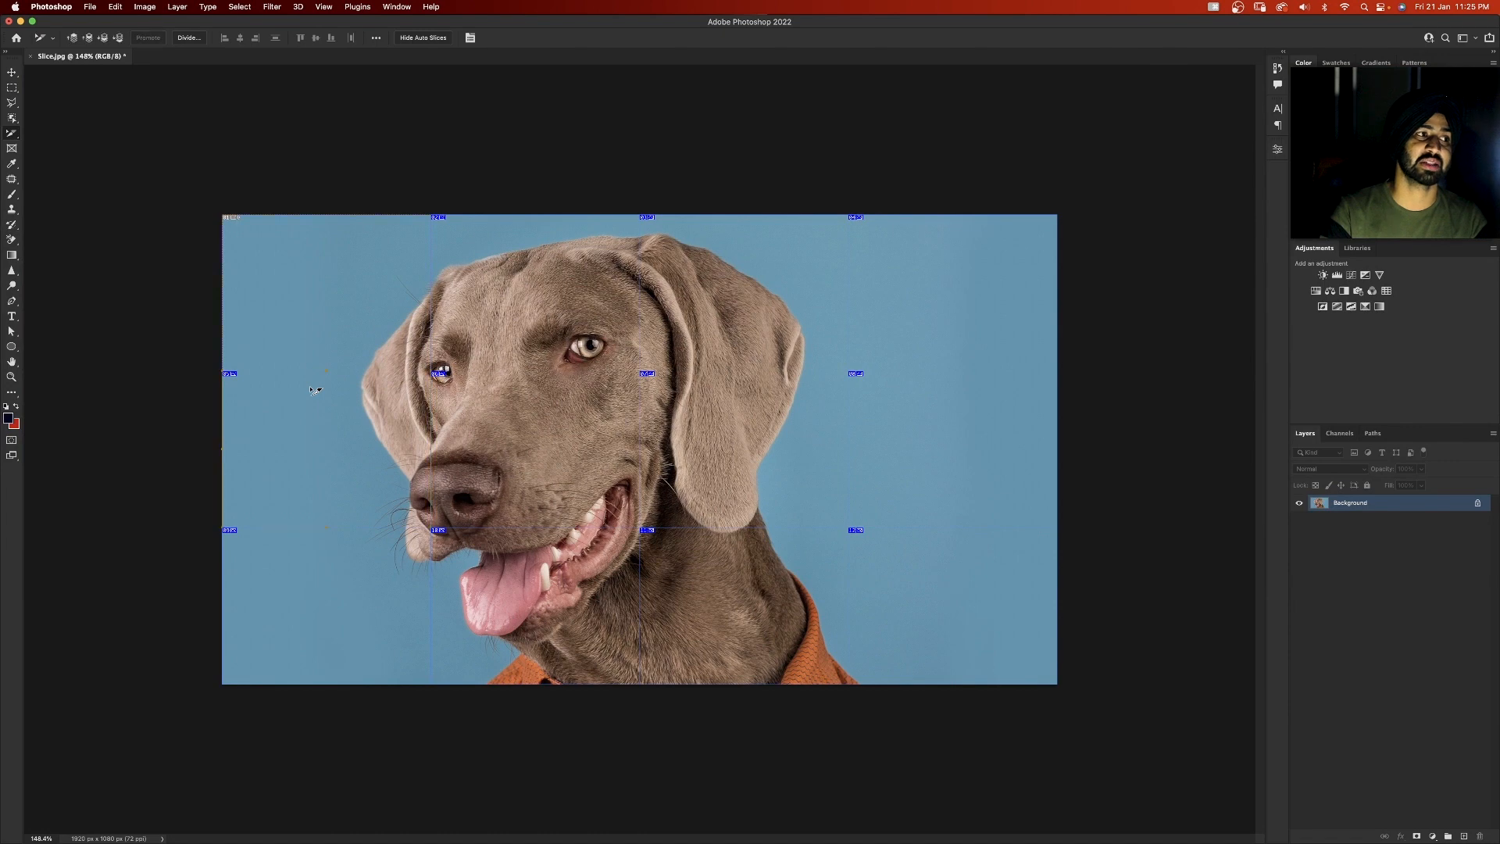